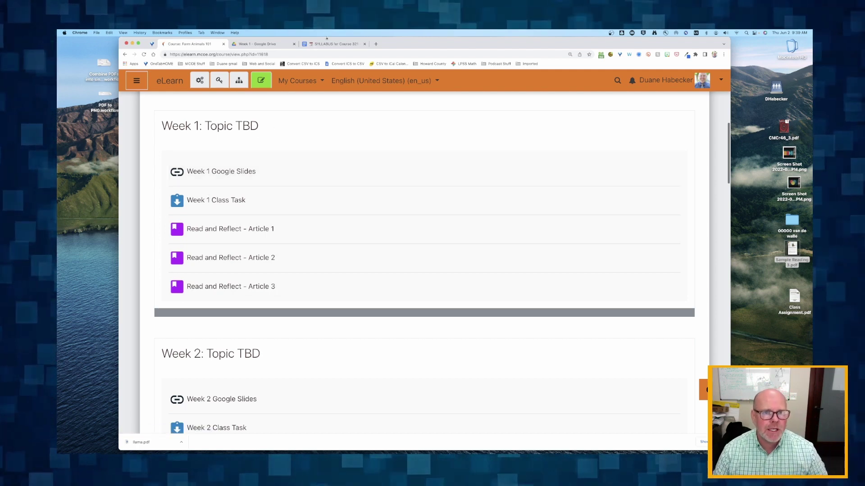
View the Course 321 syllabus, then switch to the Week 1 Google Drive folder.
{"action": "left_click", "coordinate": [327, 44]}
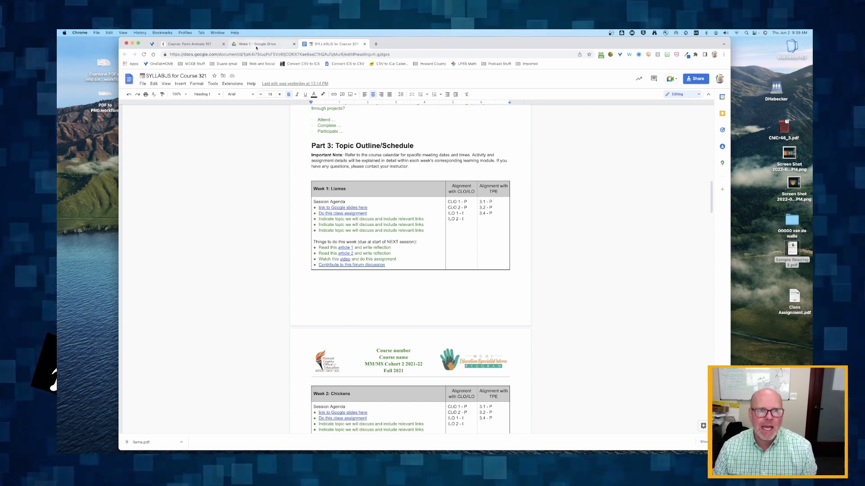
{"action": "left_click", "coordinate": [256, 45]}
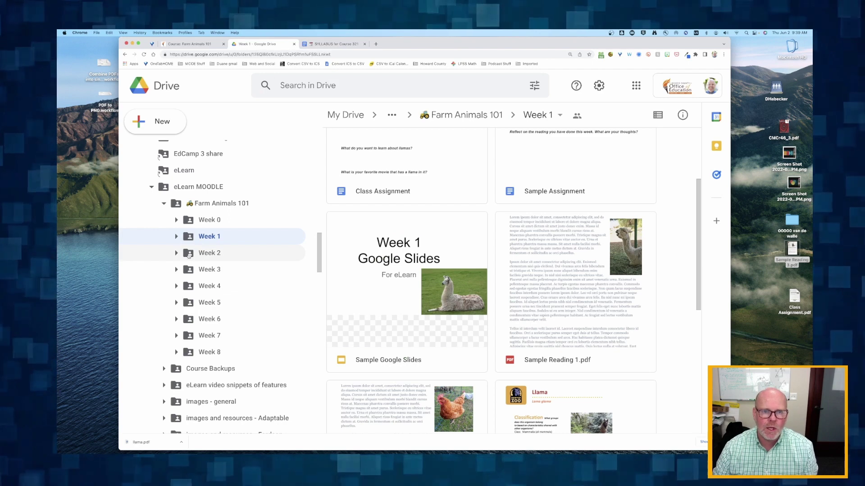
Browse the Week 1–4 folders with Drive set to a detailed list layout.
{"action": "left_click", "coordinate": [189, 253]}
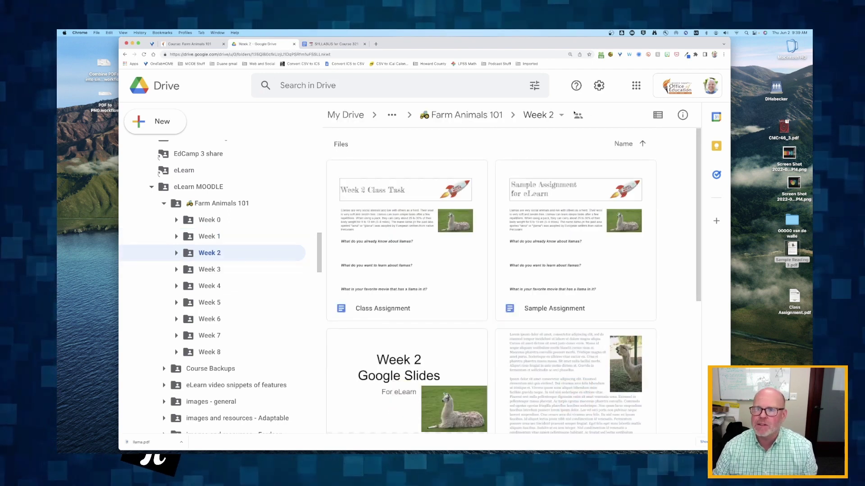
{"action": "left_click", "coordinate": [658, 115]}
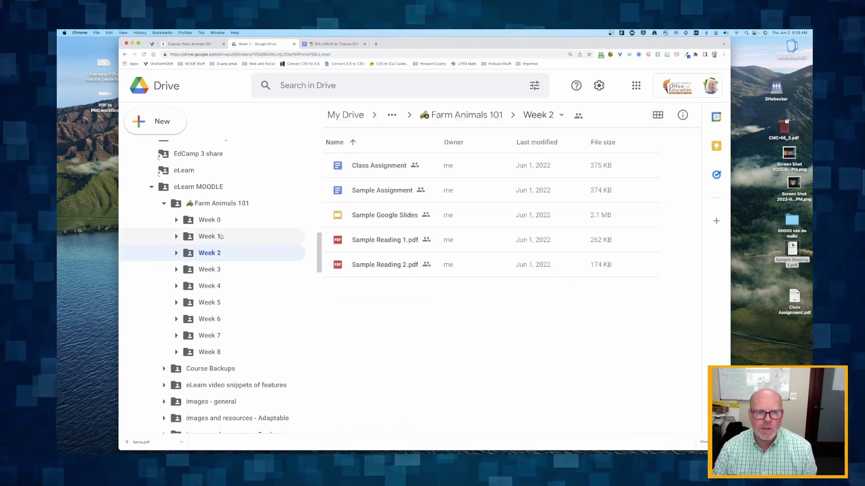
{"action": "left_click", "coordinate": [189, 237]}
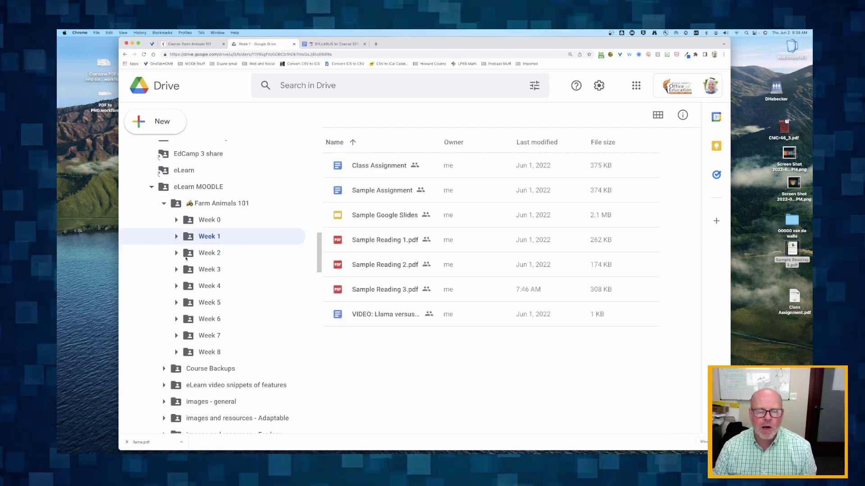
{"action": "left_click", "coordinate": [186, 270]}
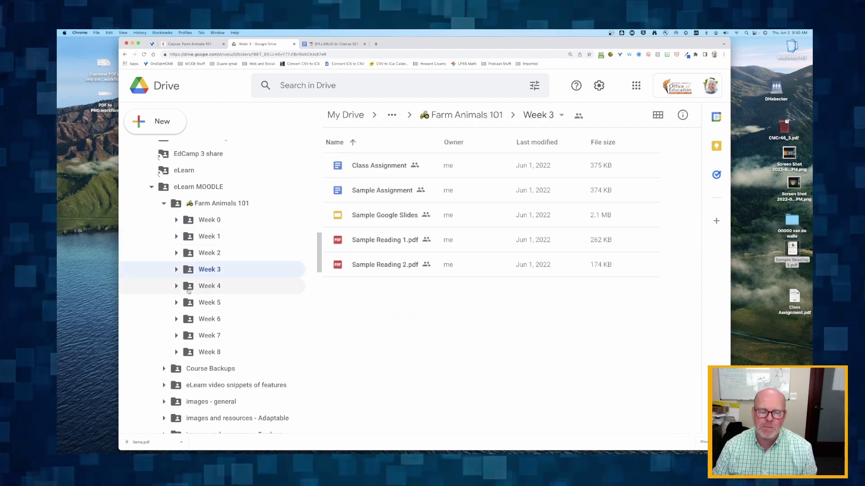
{"action": "left_click", "coordinate": [189, 280]}
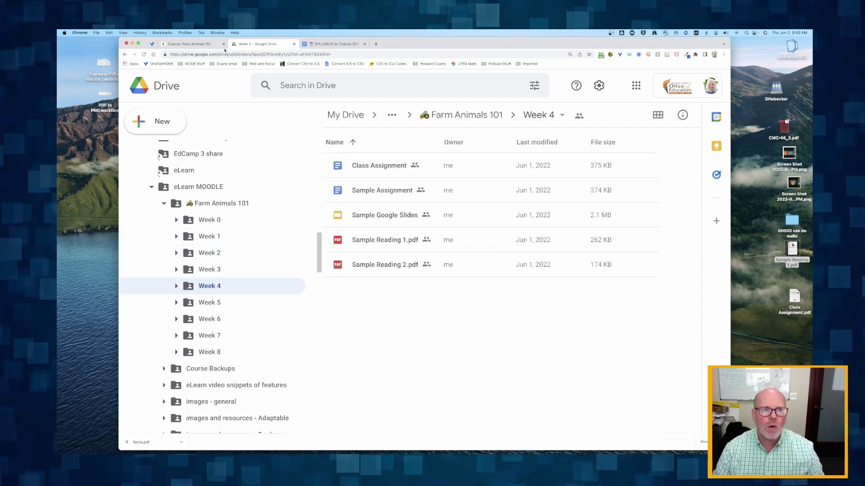
Check the eLearn page, reopen the Week 1 folder, and return to the syllabus.
{"action": "left_click", "coordinate": [183, 43]}
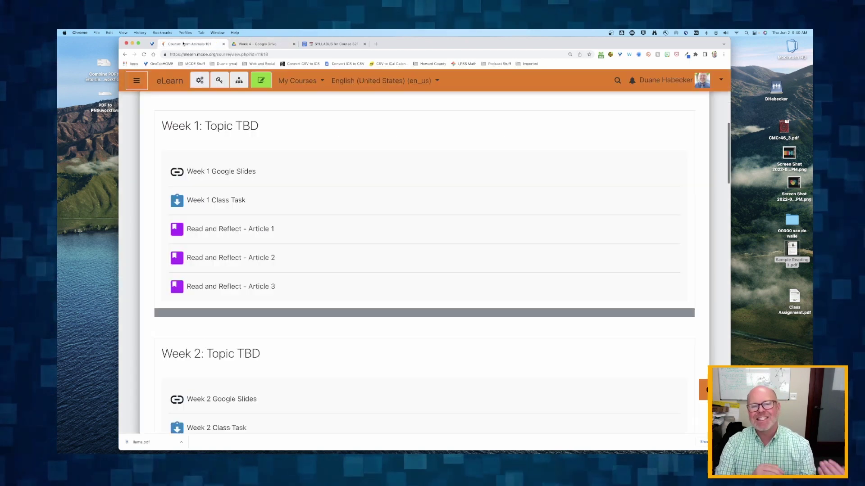
{"action": "left_click", "coordinate": [255, 43]}
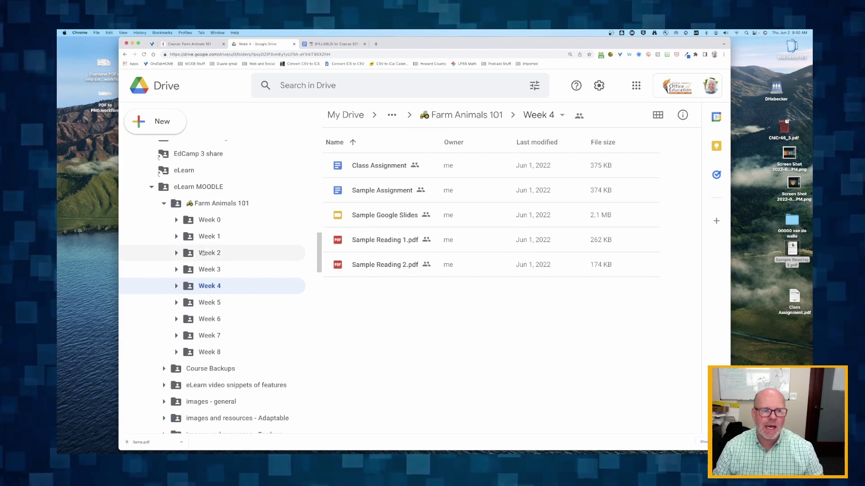
{"action": "left_click", "coordinate": [193, 240]}
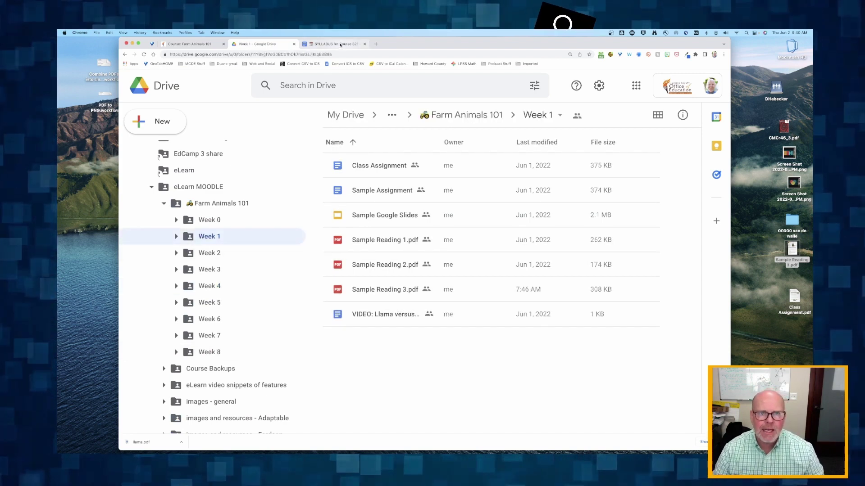
{"action": "key", "text": "ctrl+Tab"}
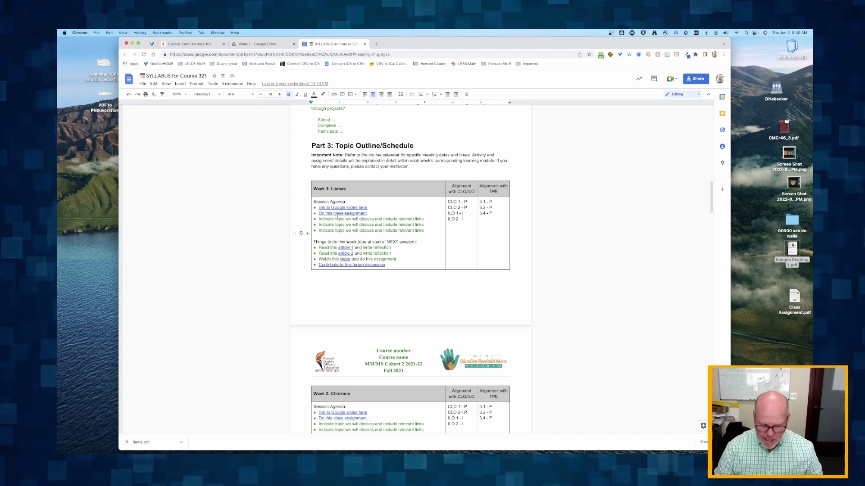
Zoom the syllabus to 150% and preview the Google slides and class assignment links.
{"action": "left_click", "coordinate": [176, 94]}
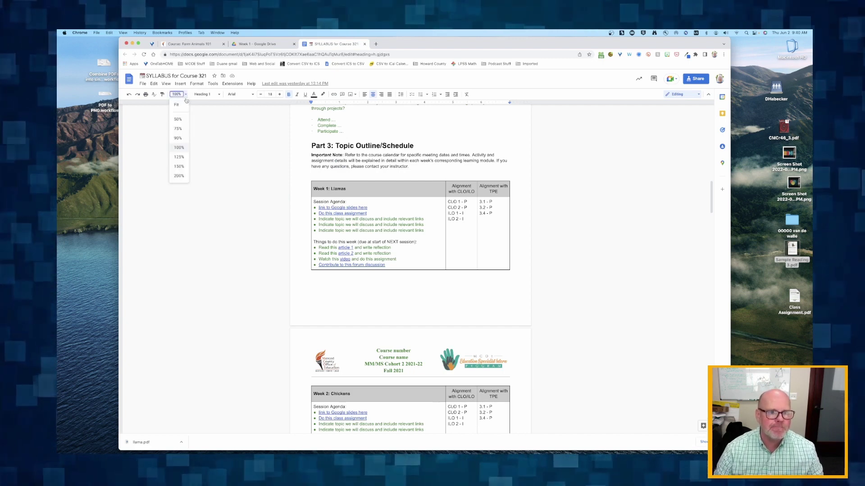
{"action": "left_click", "coordinate": [179, 166]}
{"action": "scroll", "coordinate": [258, 251], "scroll_direction": "down", "scroll_amount": 2}
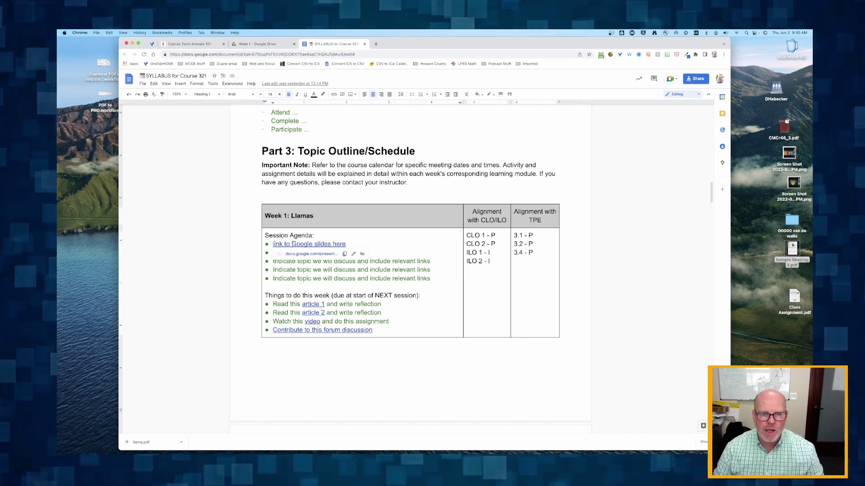
{"action": "left_click", "coordinate": [380, 261]}
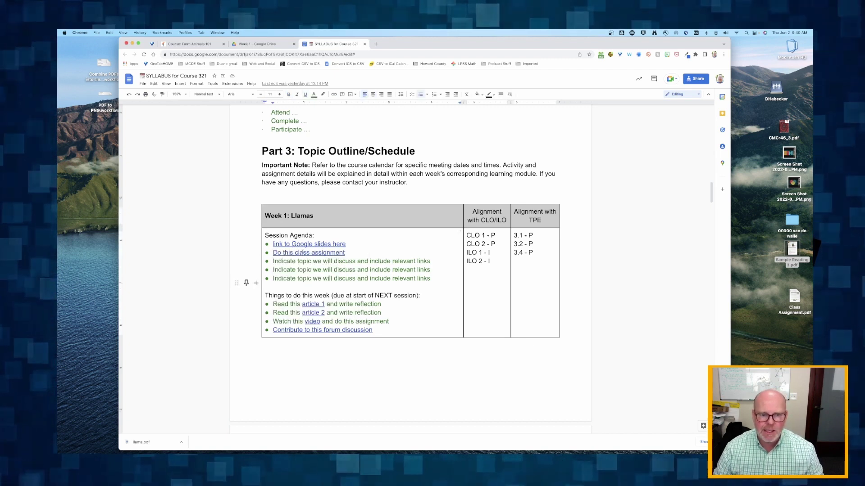
{"action": "left_click", "coordinate": [303, 253]}
{"action": "left_click", "coordinate": [392, 267]}
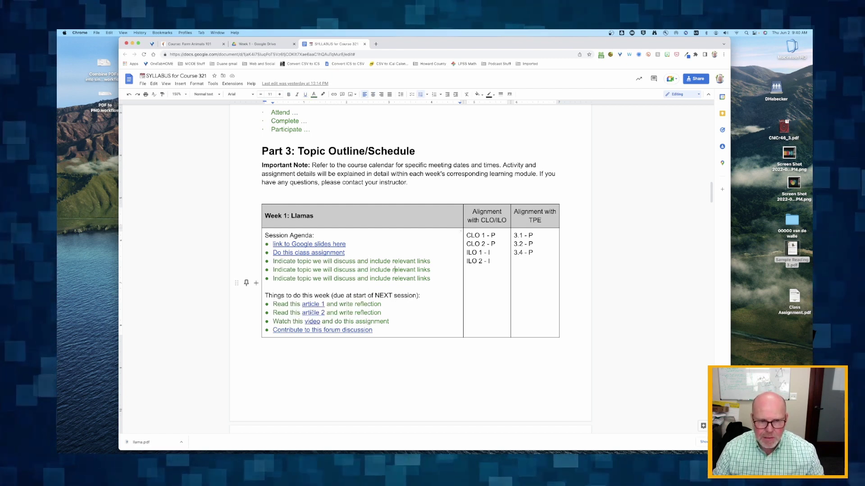
Add an 'OPTIONAL Read this article 3' bullet below the article 2 reading.
{"action": "left_click", "coordinate": [383, 312]}
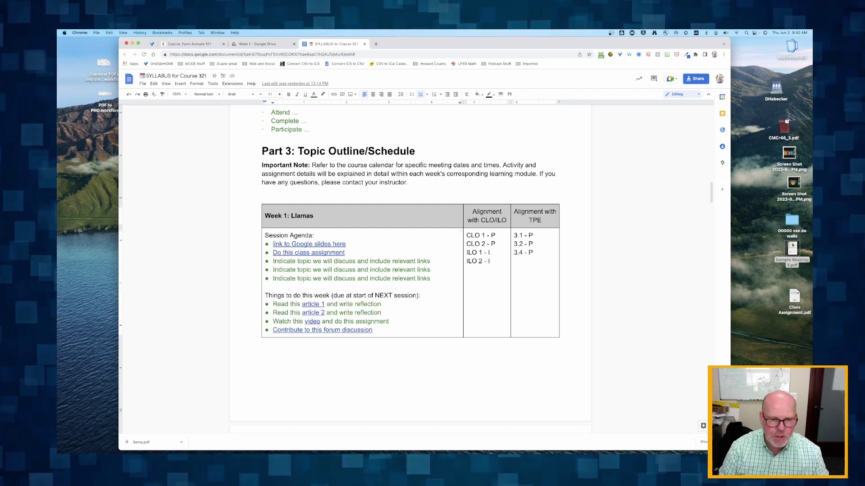
{"action": "key", "text": "Return"}
{"action": "type", "text": "OP"}
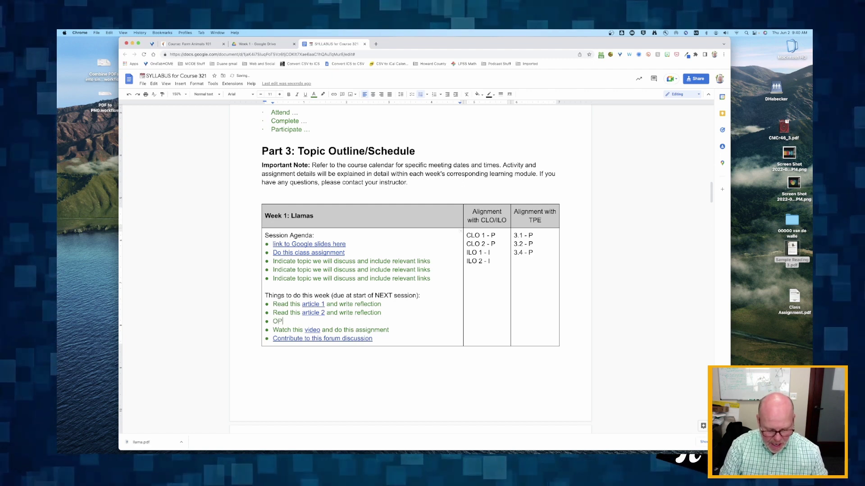
{"action": "type", "text": "TIONAL"}
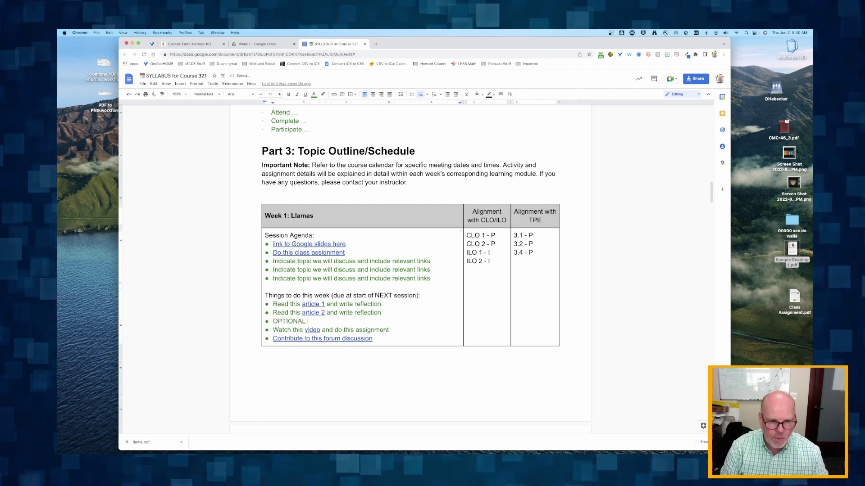
{"action": "type", "text": " Read this article"}
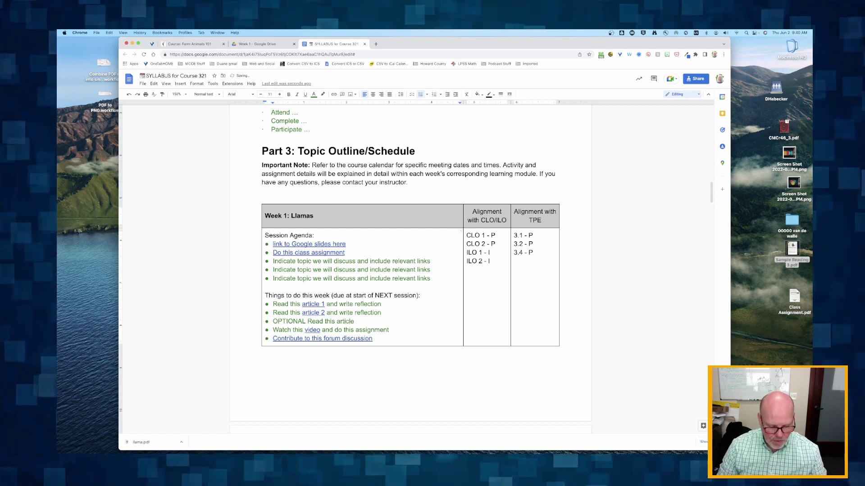
{"action": "type", "text": " 3"}
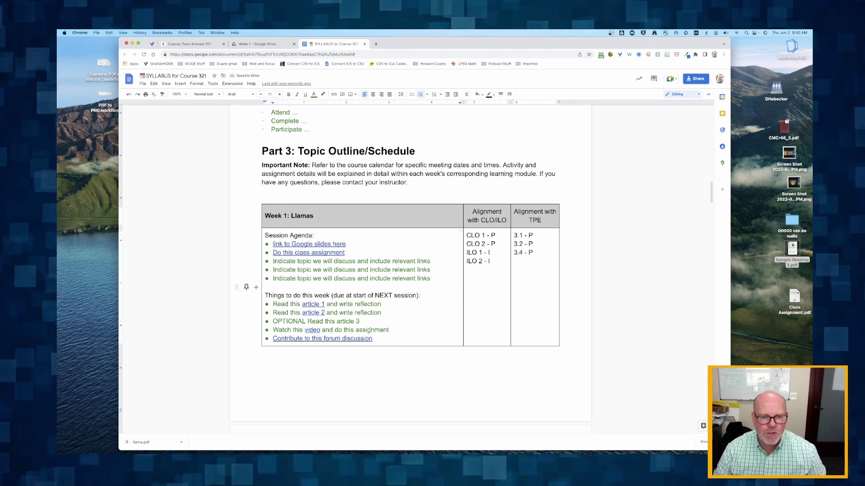
{"action": "left_click_drag", "start_coordinate": [370, 330], "coordinate": [273, 330]}
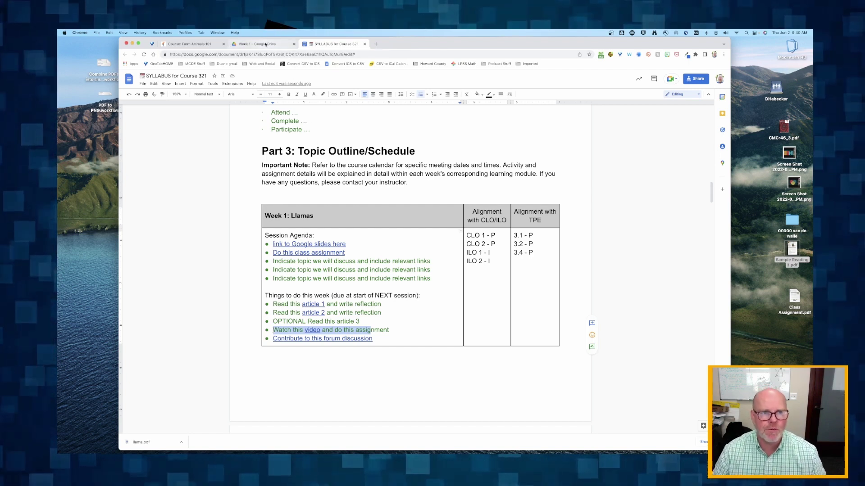
Show the Week 1 folder as thumbnails and open the 'VIDEO: Llama versus Alpaca' document.
{"action": "left_click", "coordinate": [265, 45]}
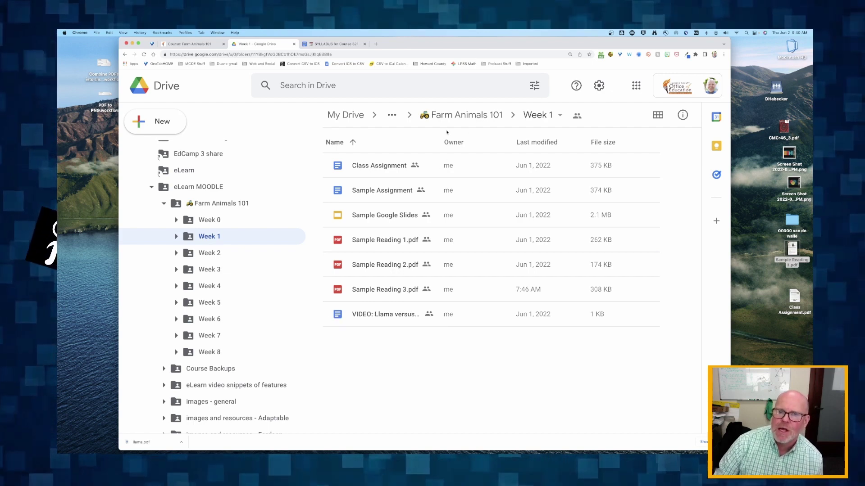
{"action": "left_click", "coordinate": [660, 117]}
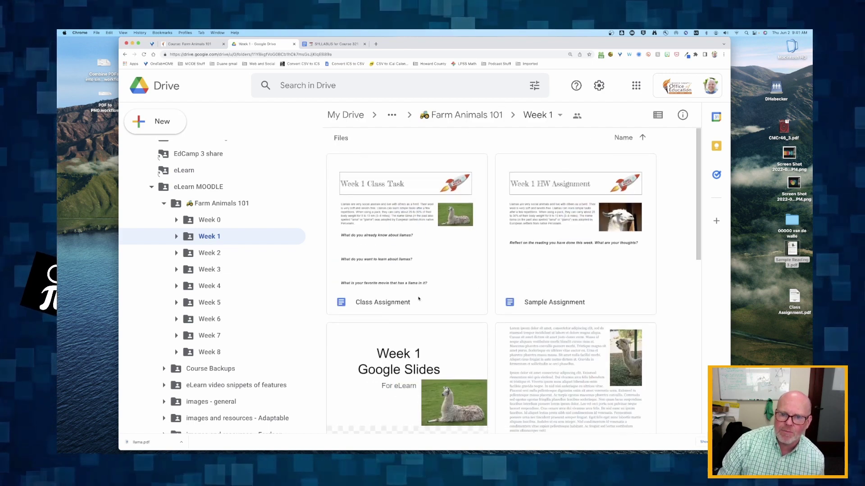
{"action": "scroll", "coordinate": [419, 299], "scroll_direction": "down", "scroll_amount": 5}
{"action": "scroll", "coordinate": [418, 298], "scroll_direction": "down", "scroll_amount": 4}
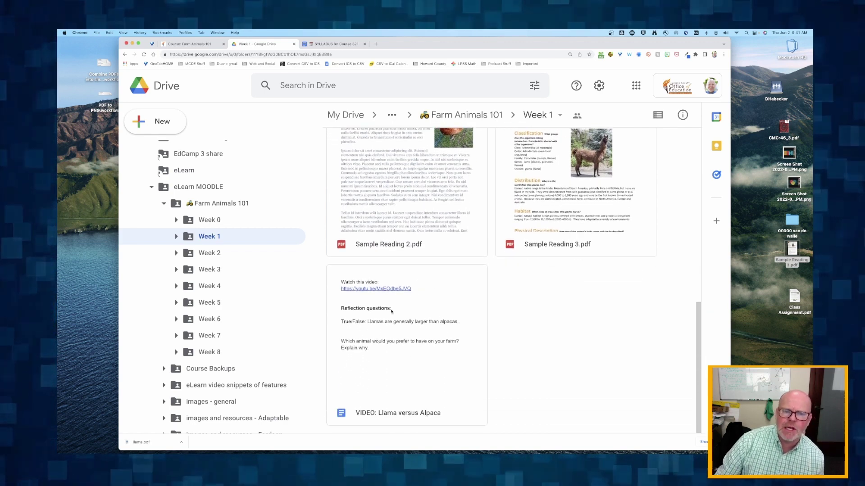
{"action": "left_click", "coordinate": [393, 332]}
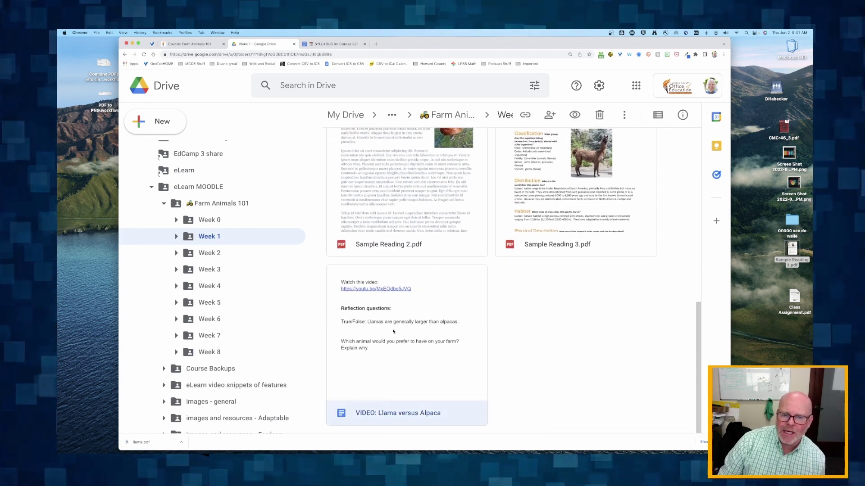
{"action": "double_click", "coordinate": [393, 332]}
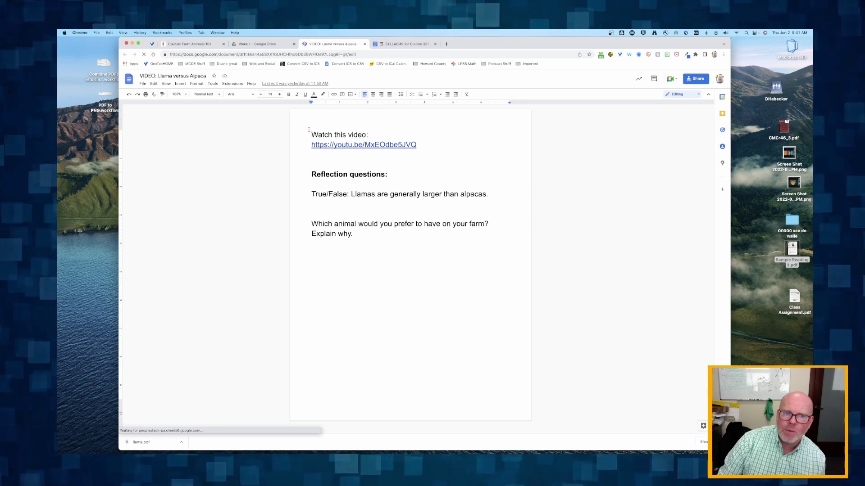
Review the doc's video instruction and reflection questions, then open its youtu.be link in a new tab.
{"action": "left_click_drag", "start_coordinate": [311, 134], "coordinate": [419, 144]}
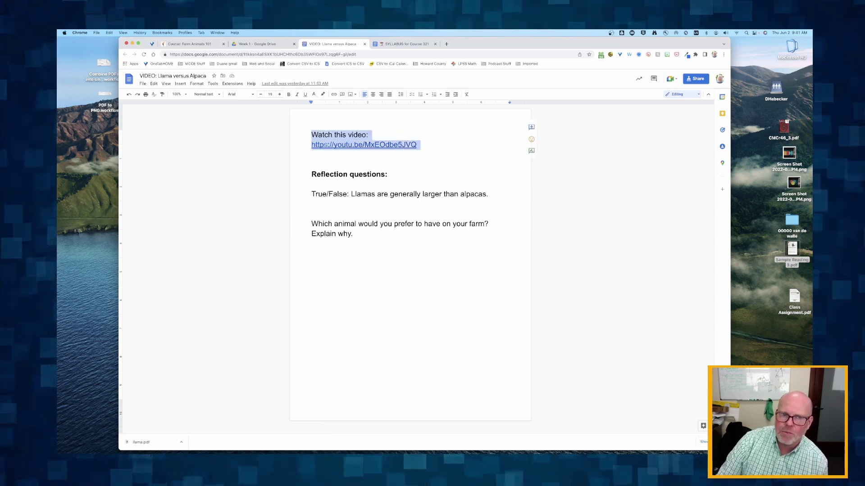
{"action": "left_click", "coordinate": [328, 135]}
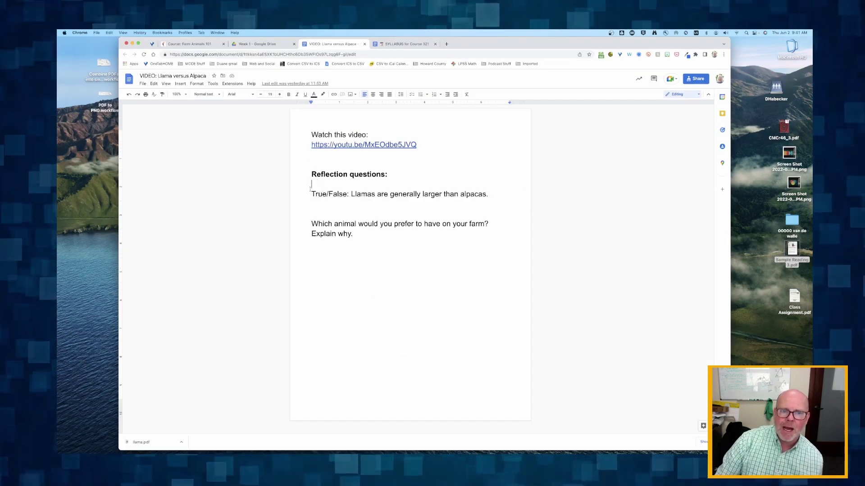
{"action": "left_click_drag", "start_coordinate": [316, 182], "coordinate": [351, 263]}
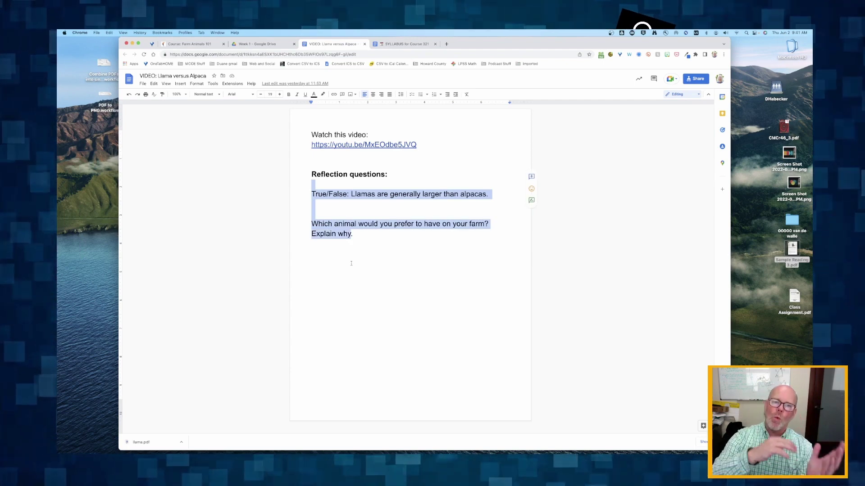
{"action": "key", "text": "super+1"}
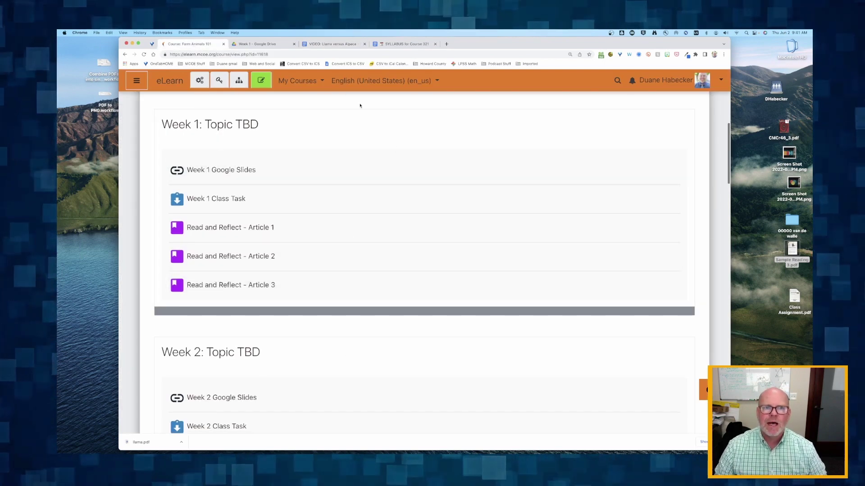
{"action": "left_click", "coordinate": [333, 45]}
{"action": "left_click", "coordinate": [321, 201]}
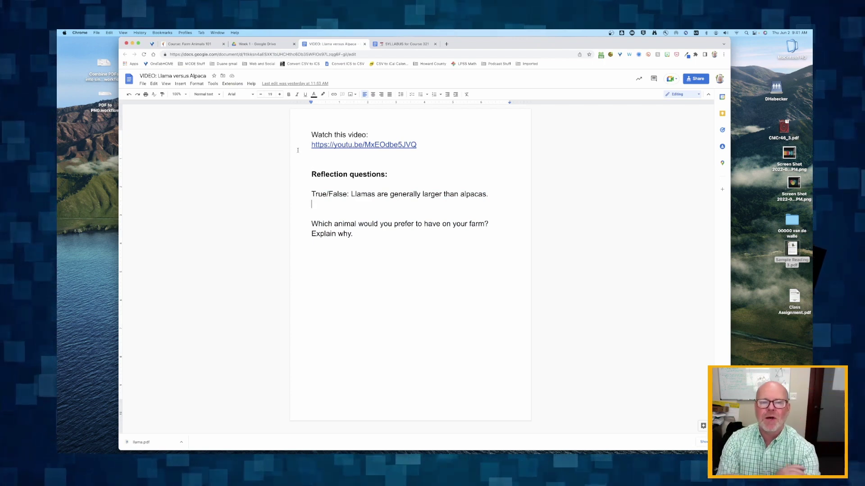
{"action": "left_click", "coordinate": [362, 143]}
{"action": "left_click", "coordinate": [336, 186]}
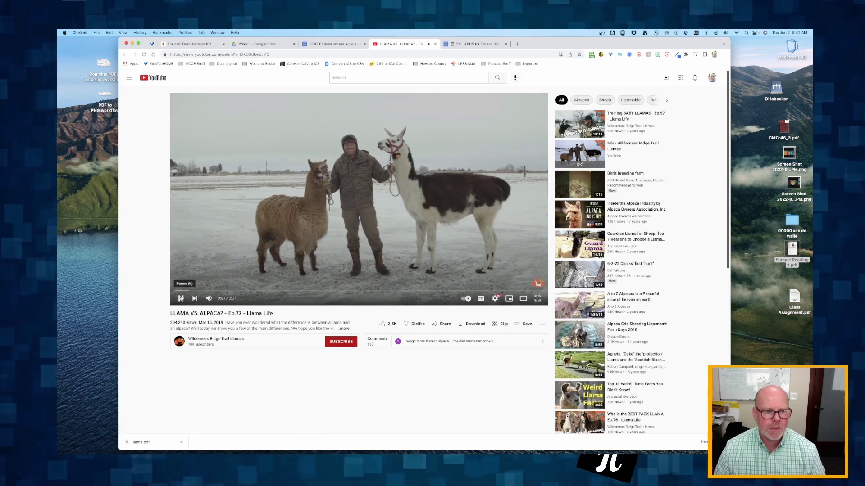
Pause the 'LLAMA VS. ALPACA?' video, copy its short share link, and close the YouTube tab.
{"action": "left_click", "coordinate": [181, 298]}
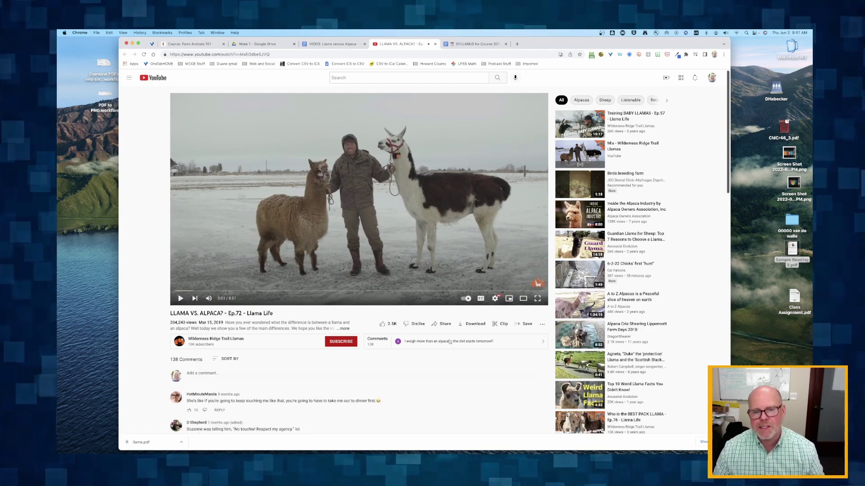
{"action": "left_click", "coordinate": [440, 324]}
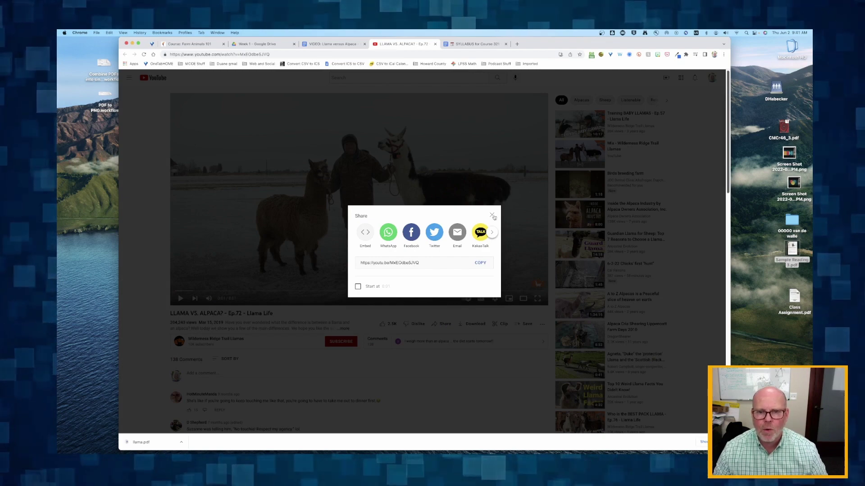
{"action": "left_click", "coordinate": [492, 216]}
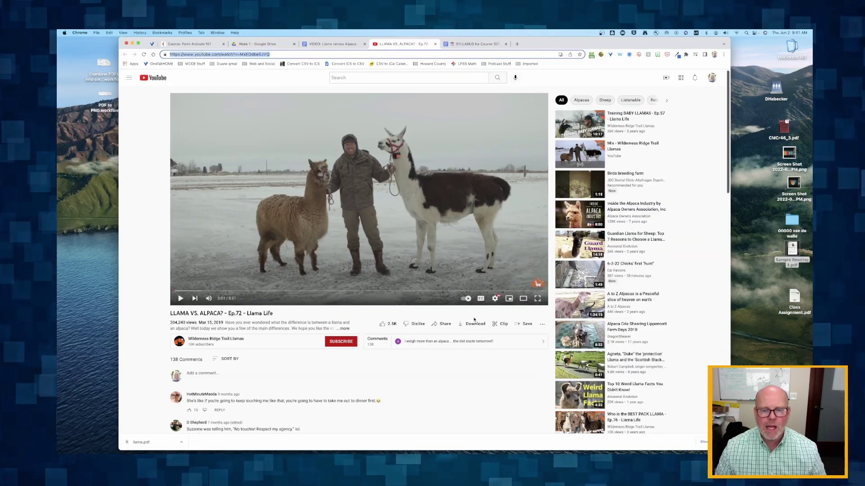
{"action": "left_click", "coordinate": [439, 324]}
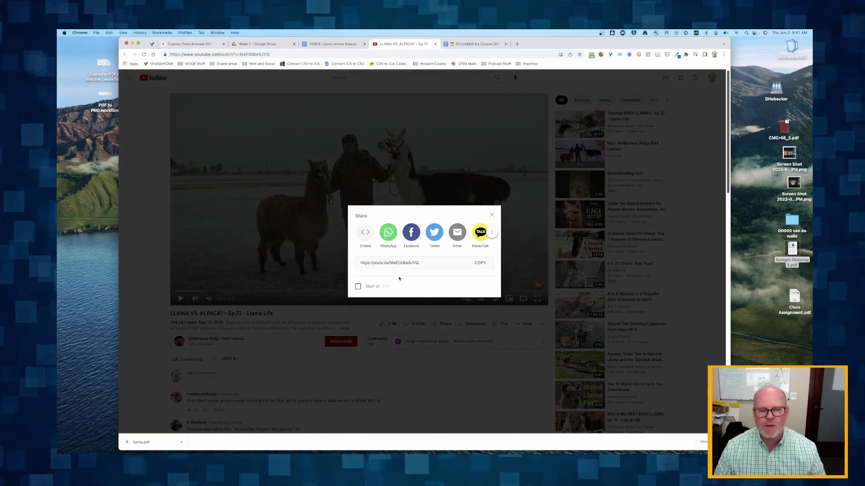
{"action": "left_click", "coordinate": [480, 263]}
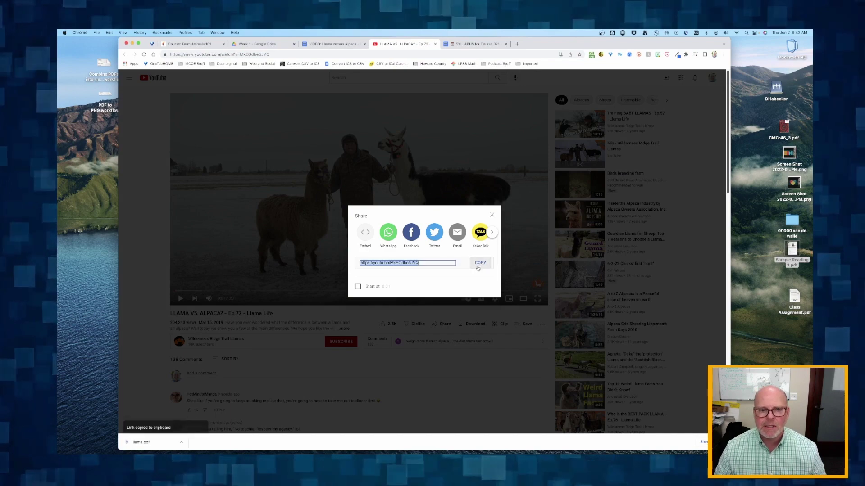
{"action": "left_click", "coordinate": [491, 215]}
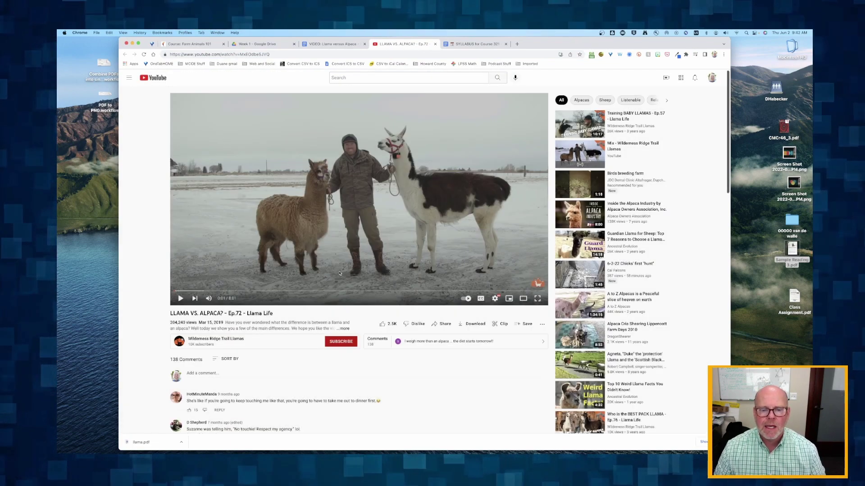
{"action": "left_click", "coordinate": [435, 43]}
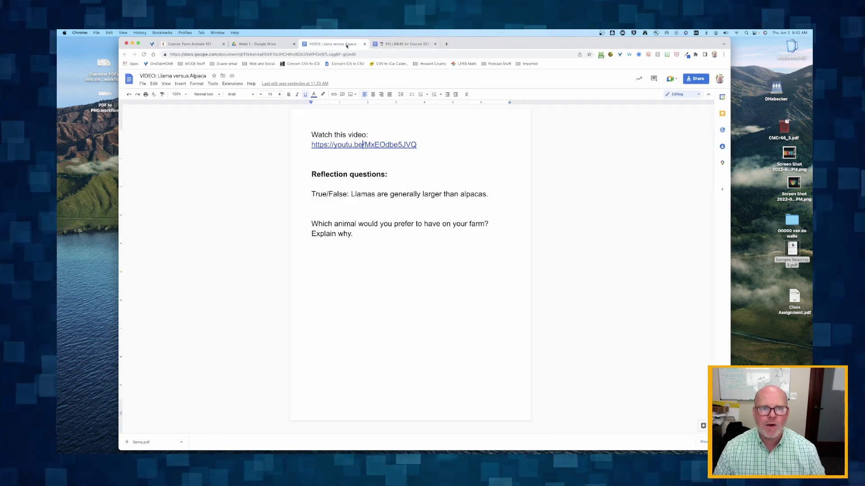
Review the doc's Watch this video line, then return to the Farm Animals 101 course page.
{"action": "left_click_drag", "start_coordinate": [323, 135], "coordinate": [390, 163]}
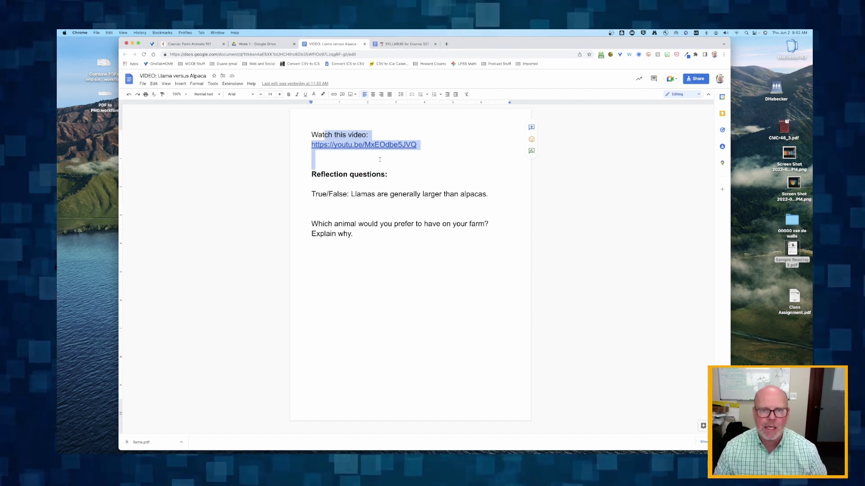
{"action": "left_click", "coordinate": [344, 155]}
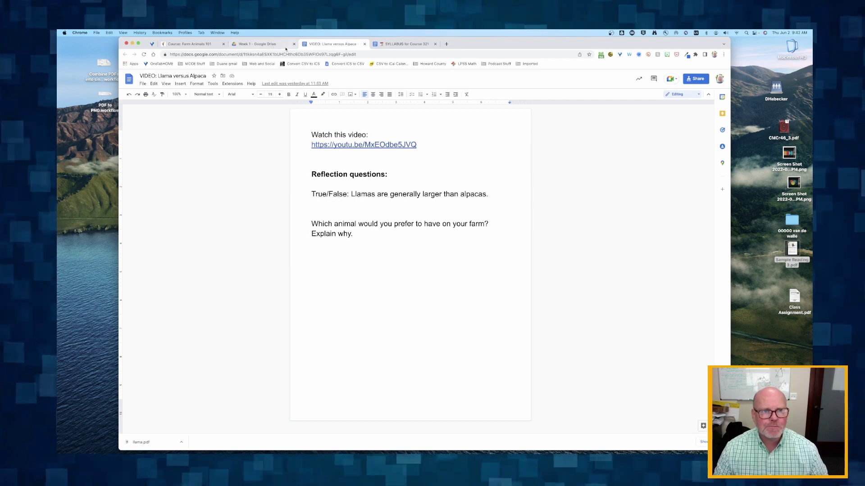
{"action": "left_click", "coordinate": [190, 45]}
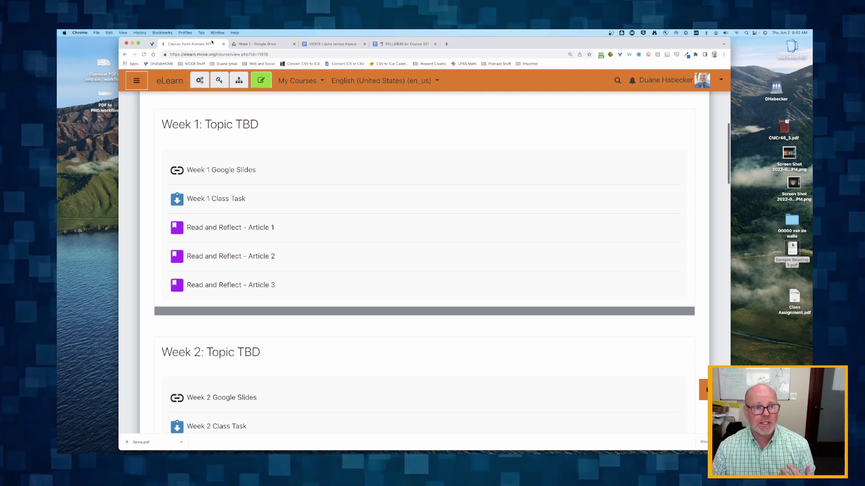
{"action": "left_click_drag", "start_coordinate": [158, 167], "coordinate": [248, 173]}
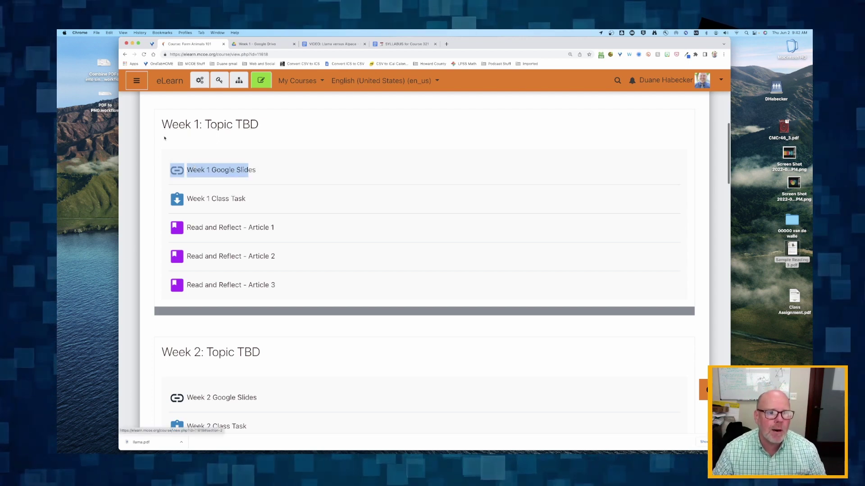
{"action": "left_click", "coordinate": [167, 221]}
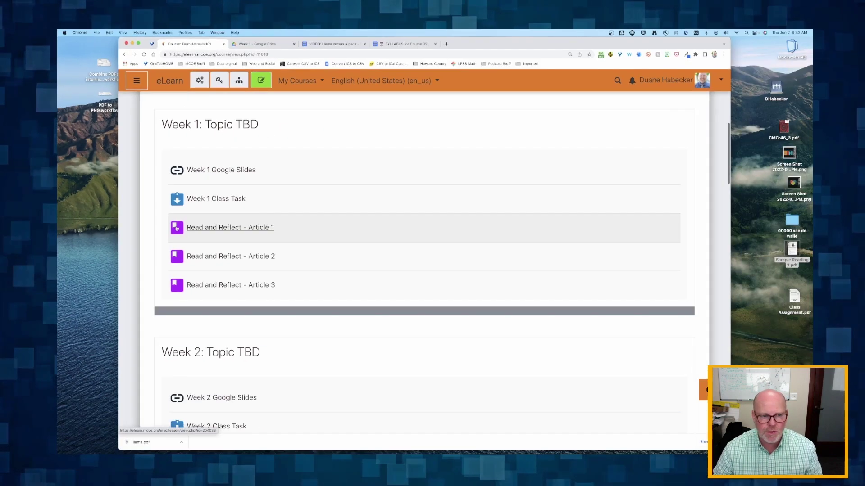
Turn editing on and add a Week 1 Assignment named 'Video: Llamas versus Alpacas'.
{"action": "left_click", "coordinate": [260, 81]}
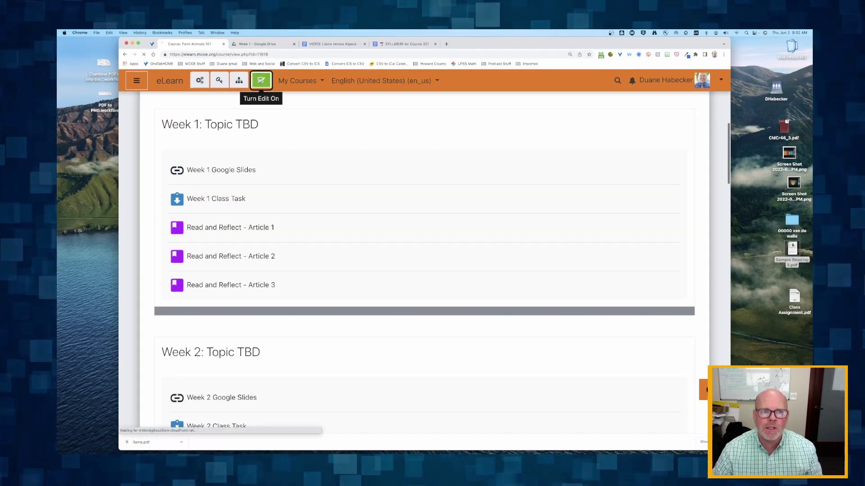
{"action": "scroll", "coordinate": [222, 162], "scroll_direction": "down", "scroll_amount": 1}
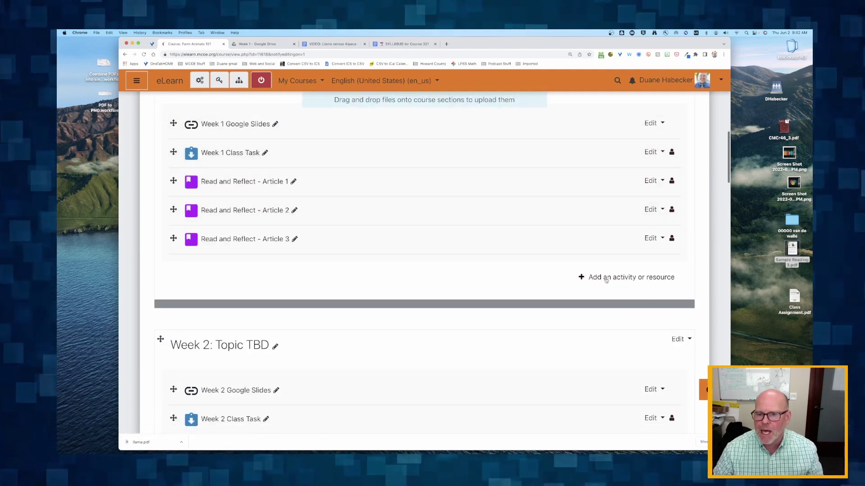
{"action": "left_click", "coordinate": [590, 278]}
{"action": "left_click", "coordinate": [211, 173]}
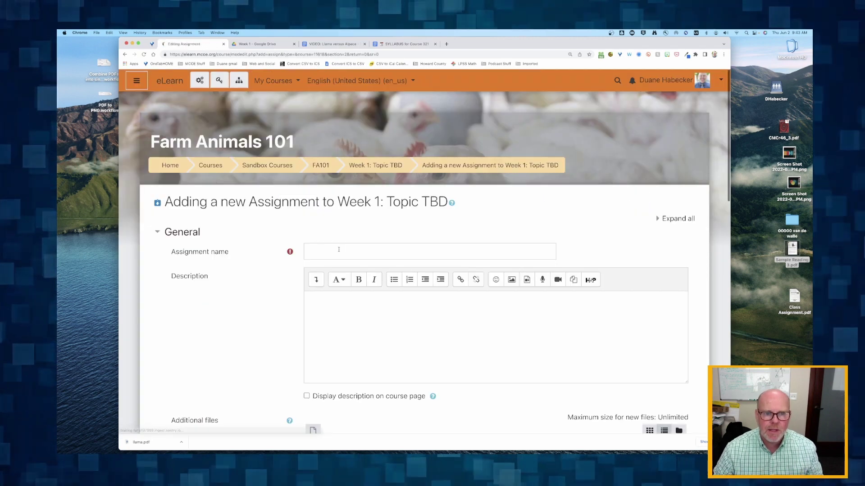
{"action": "left_click", "coordinate": [339, 249]}
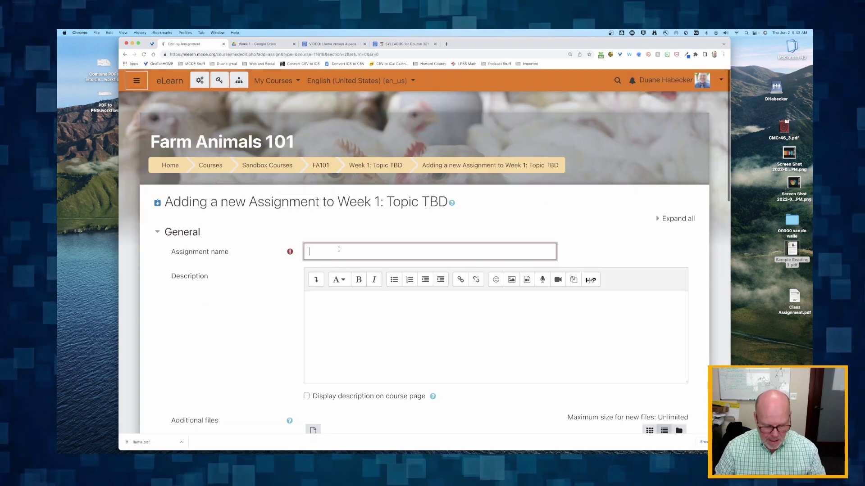
{"action": "type", "text": "Video: "}
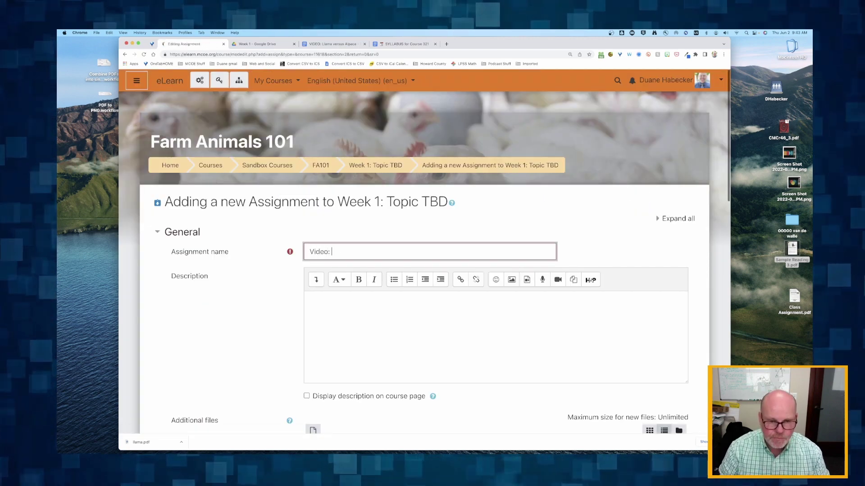
{"action": "type", "text": "Llamas v"}
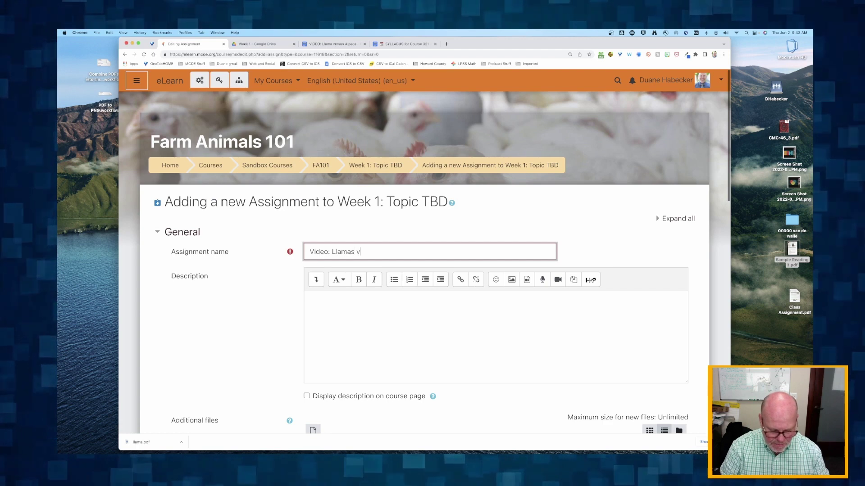
{"action": "type", "text": "ersus Alapacas"}
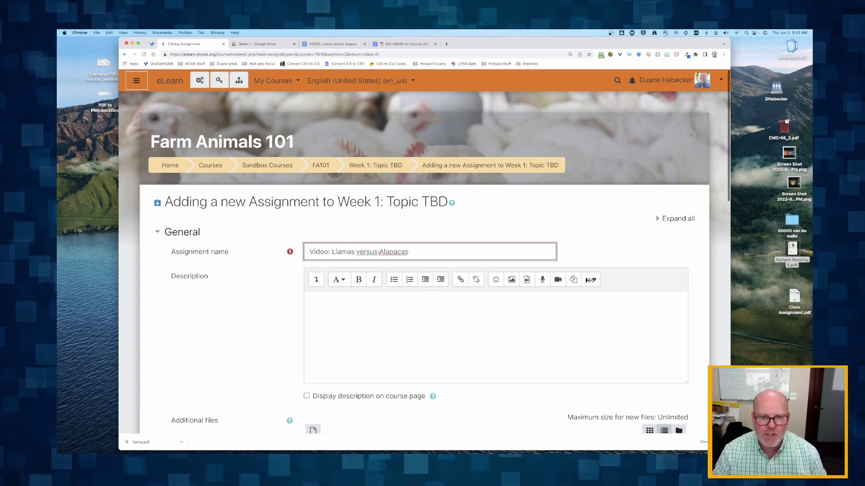
{"action": "key", "text": "BackSpace"}
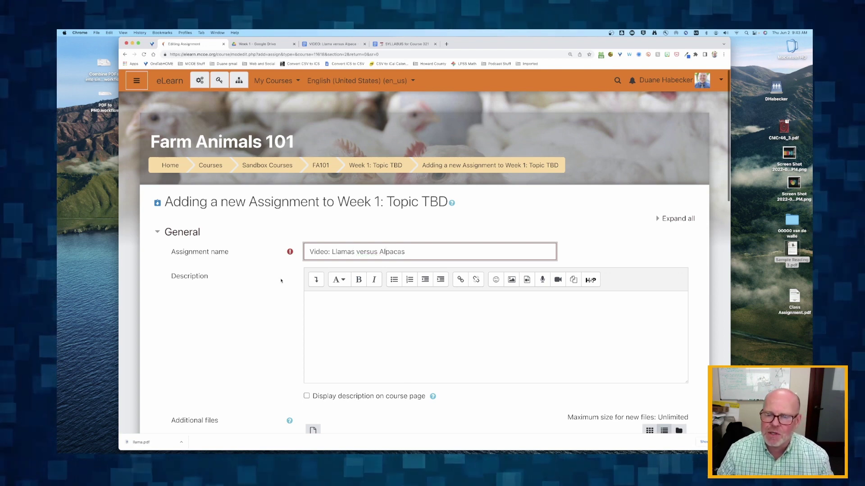
{"action": "scroll", "coordinate": [281, 282], "scroll_direction": "down", "scroll_amount": 3}
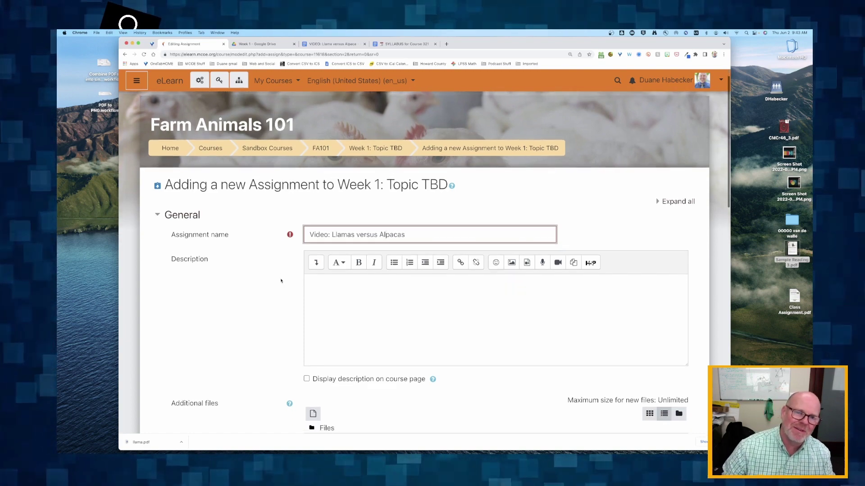
Write 'Step 1: Watch this video:' with the pasted YouTube URL, followed by a 'Step 2:' line.
{"action": "left_click", "coordinate": [350, 235]}
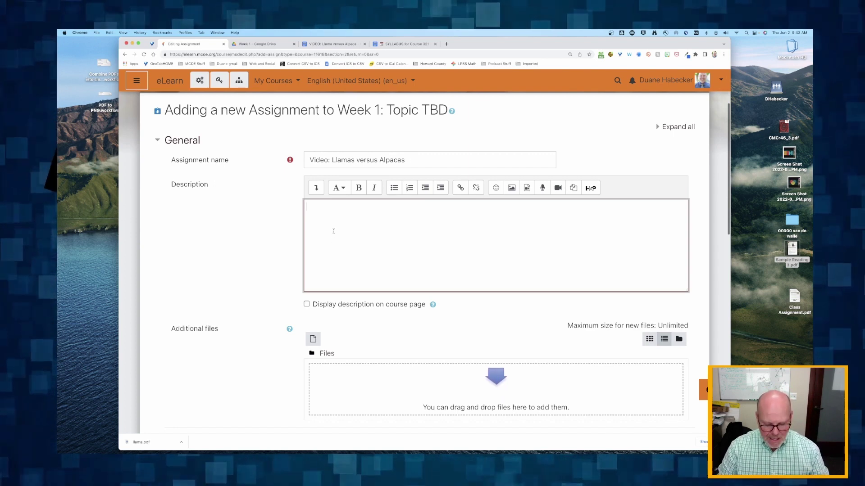
{"action": "type", "text": "Step 1:"}
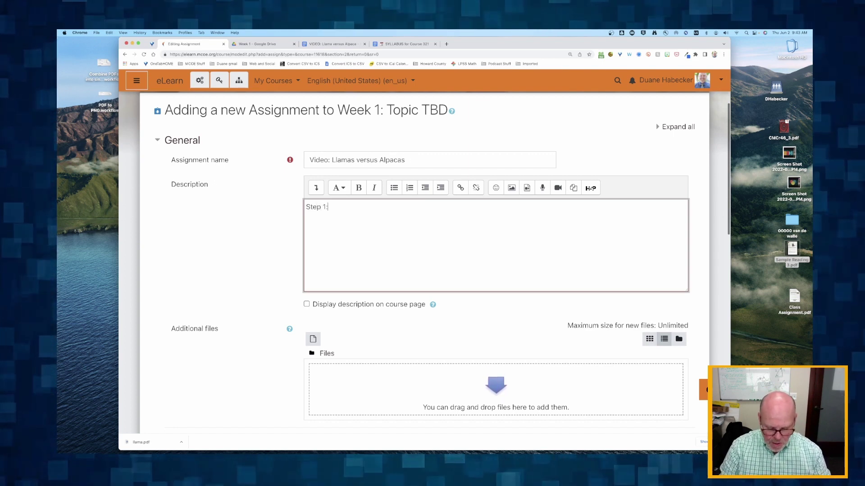
{"action": "type", "text": " Watch thi"}
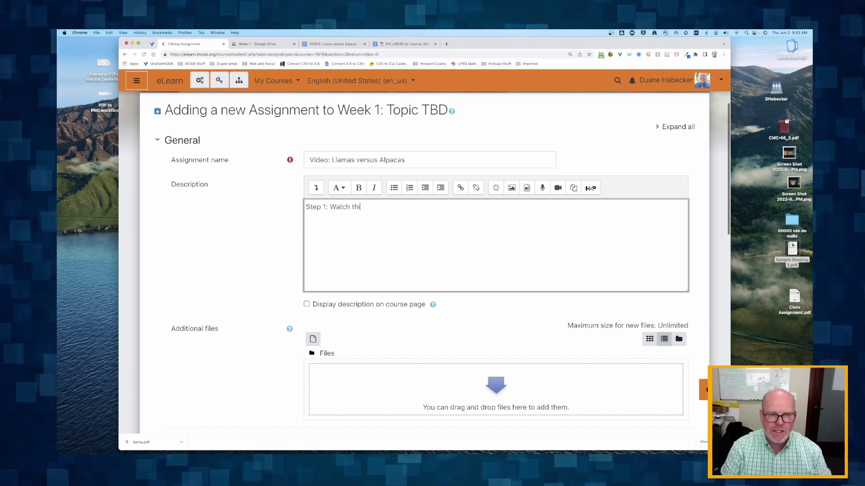
{"action": "type", "text": "s video:"}
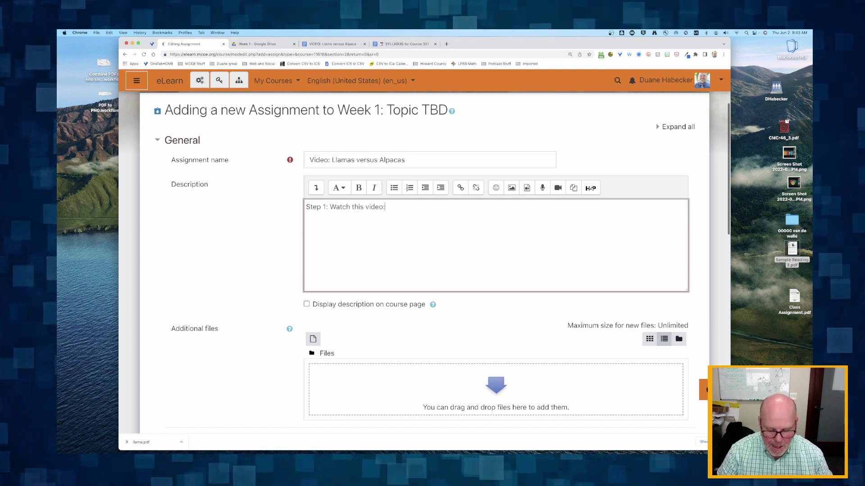
{"action": "type", "text": "https://youtu.be/MxEOdbe5JVQ"}
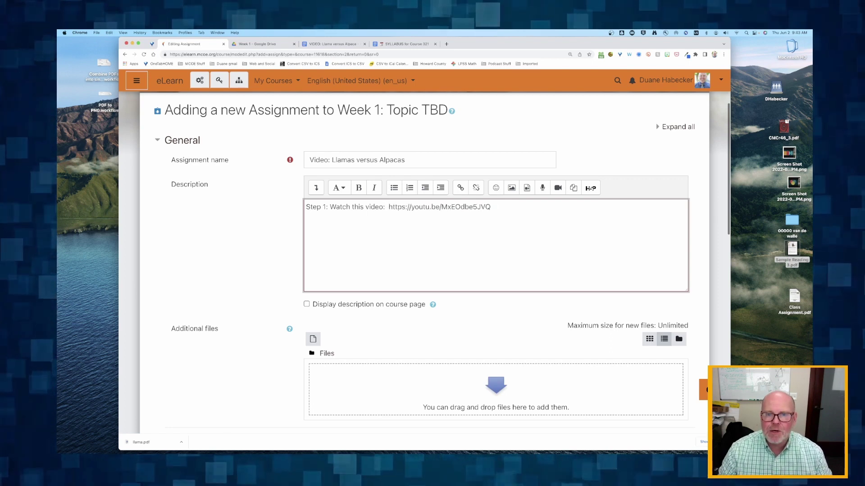
{"action": "key", "text": "Return"}
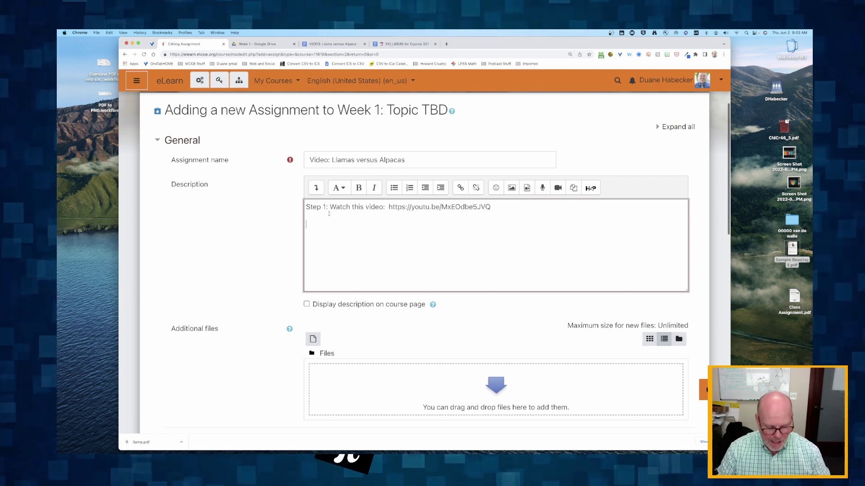
{"action": "type", "text": "Step 2:"}
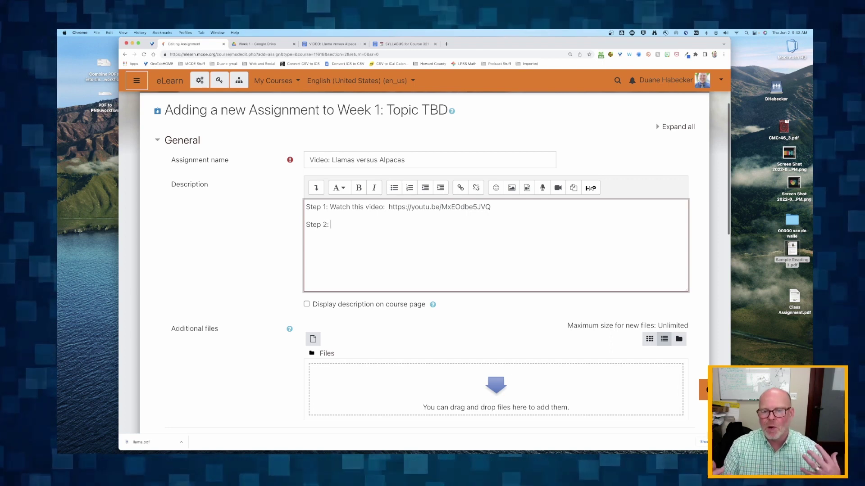
{"action": "left_click_drag", "start_coordinate": [388, 207], "coordinate": [491, 207]}
{"action": "key", "text": "super+c"}
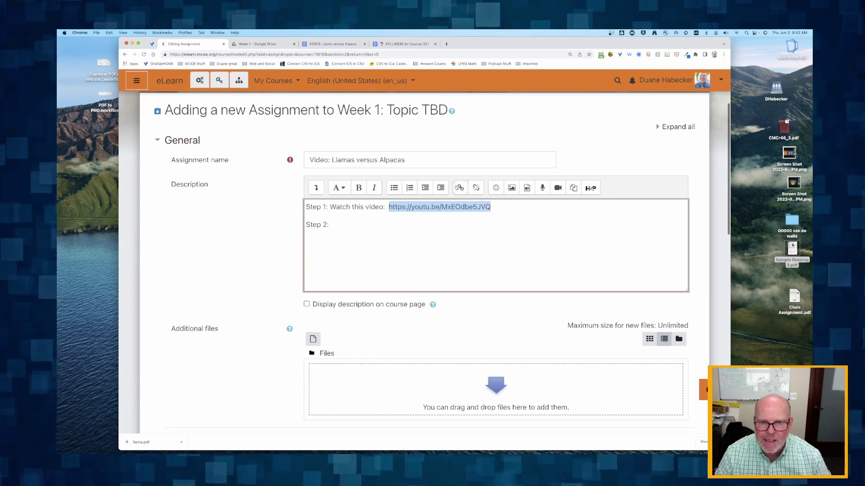
{"action": "left_click", "coordinate": [459, 188]}
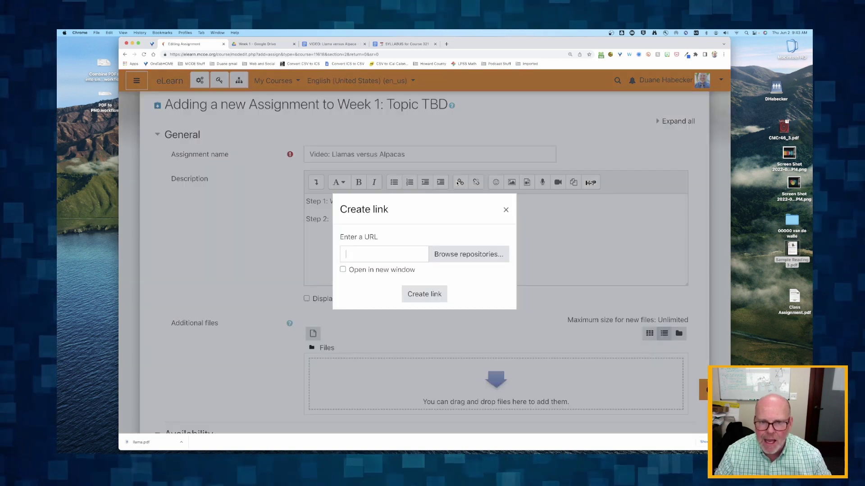
{"action": "left_click", "coordinate": [367, 261]}
{"action": "key", "text": "super+v"}
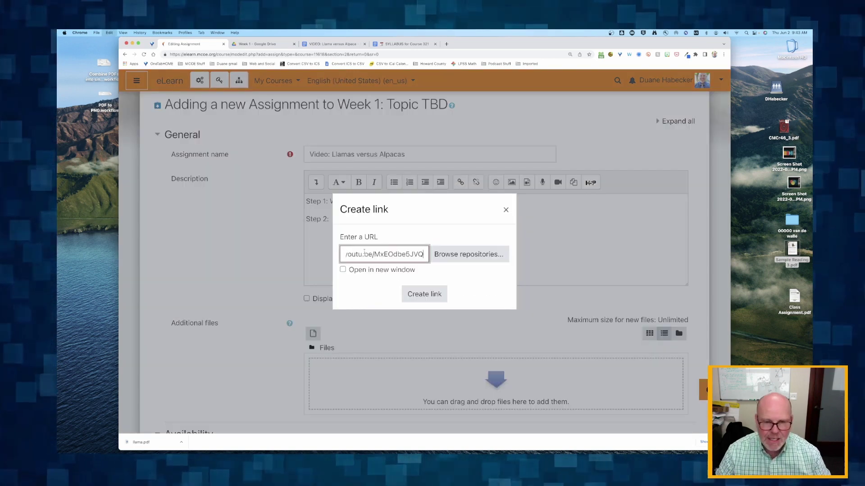
{"action": "left_click", "coordinate": [343, 270]}
{"action": "left_click", "coordinate": [343, 270]}
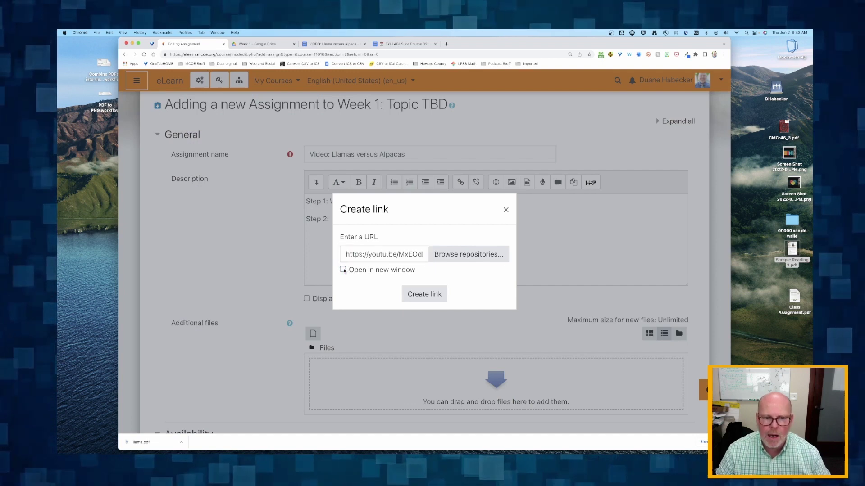
{"action": "left_click", "coordinate": [343, 270]}
{"action": "left_click", "coordinate": [344, 269]}
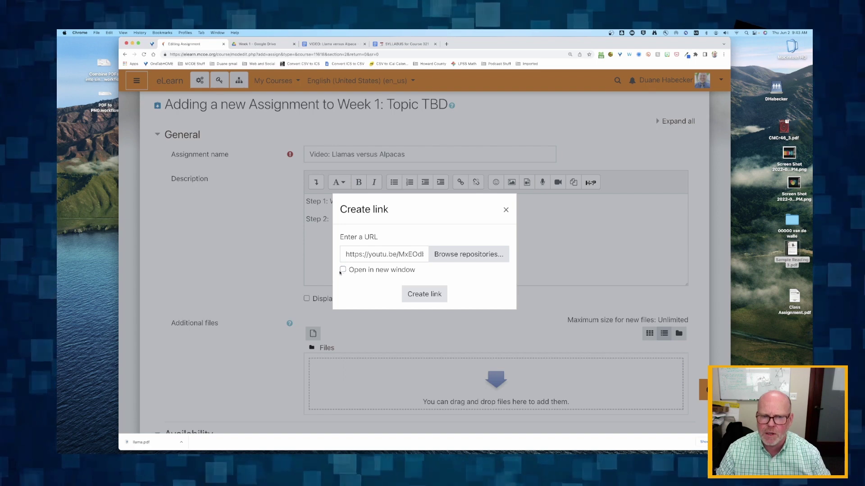
{"action": "left_click", "coordinate": [423, 294]}
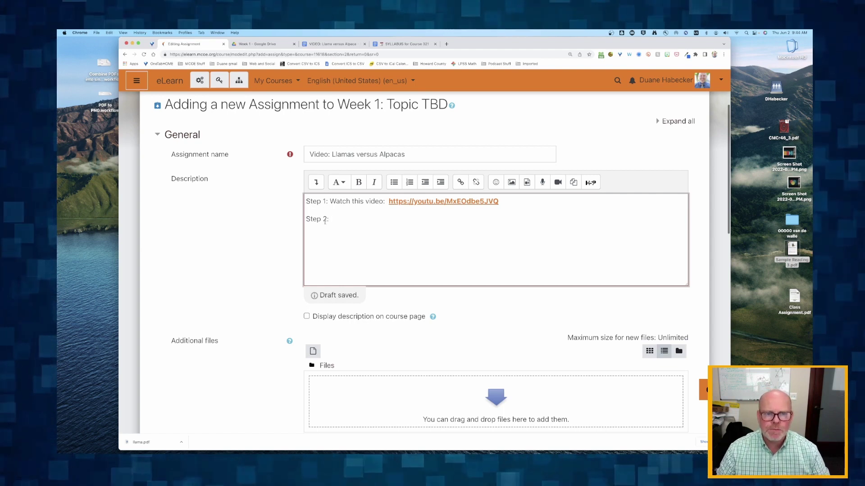
Replace 'Answer' after Step 2 with 'Write a reflection by clicking the "Add Submission" button below.'.
{"action": "type", "text": "Answer"}
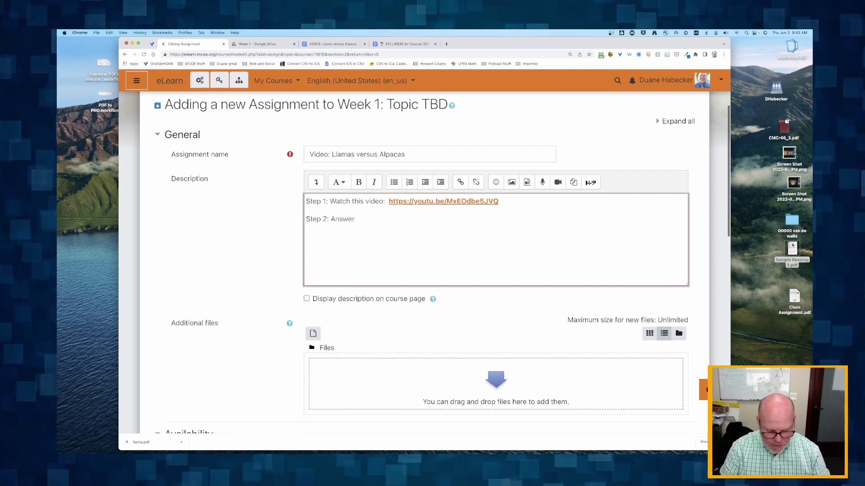
{"action": "key", "text": "BackSpace"}
{"action": "key", "text": "BackSpace"}
{"action": "key", "text": "BackSpace"}
{"action": "key", "text": "BackSpace"}
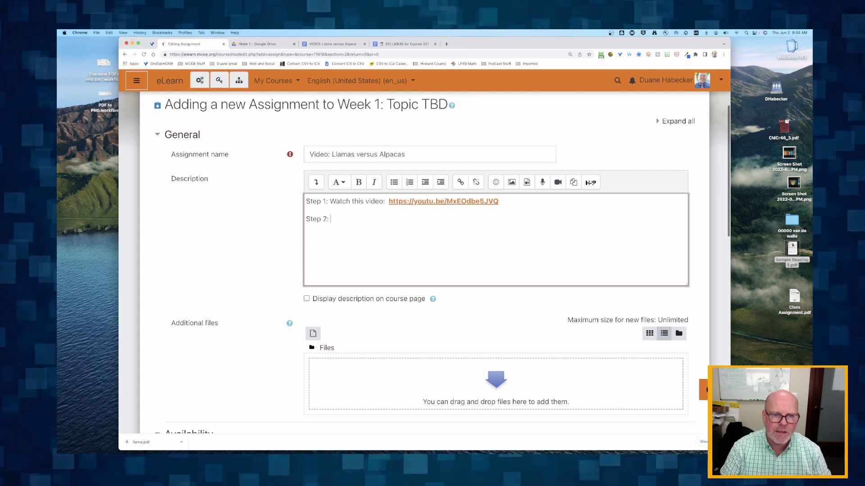
{"action": "type", "text": "Write a "}
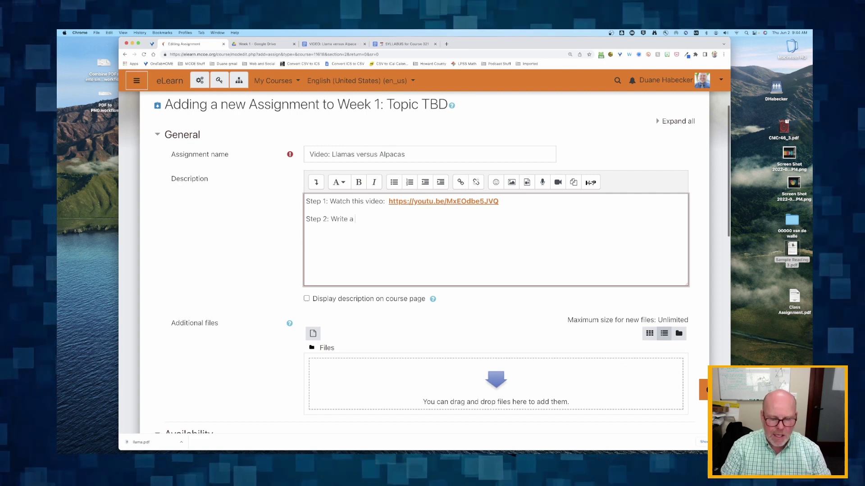
{"action": "type", "text": "reflection"}
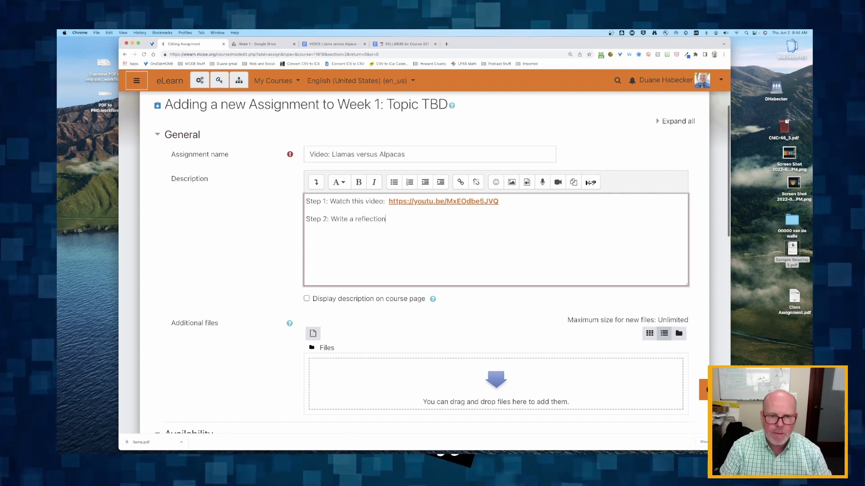
{"action": "type", "text": " by"}
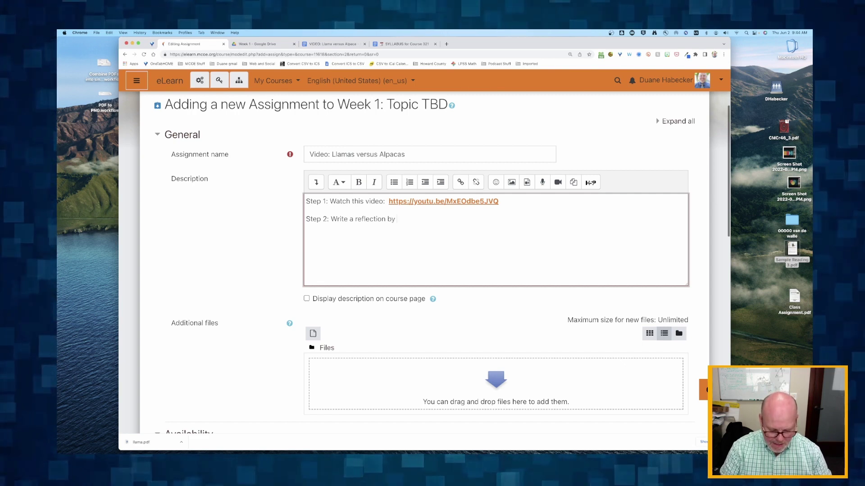
{"action": "type", "text": " clicking"}
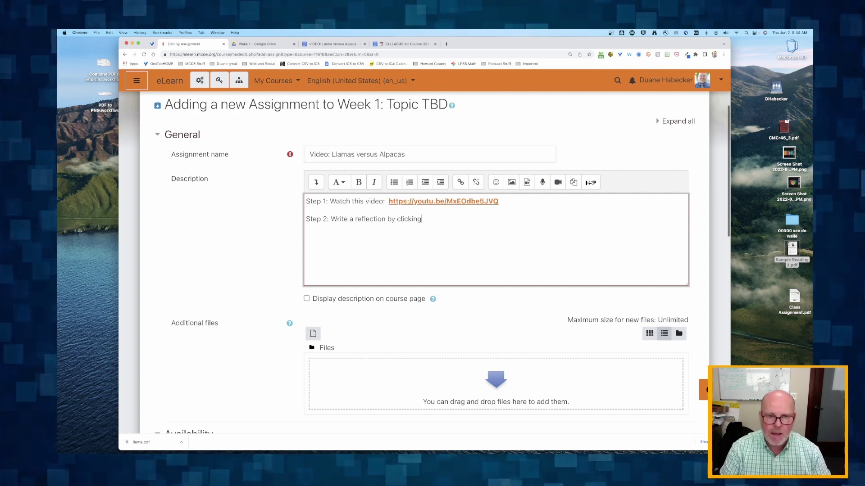
{"action": "type", "text": " the \"Add "}
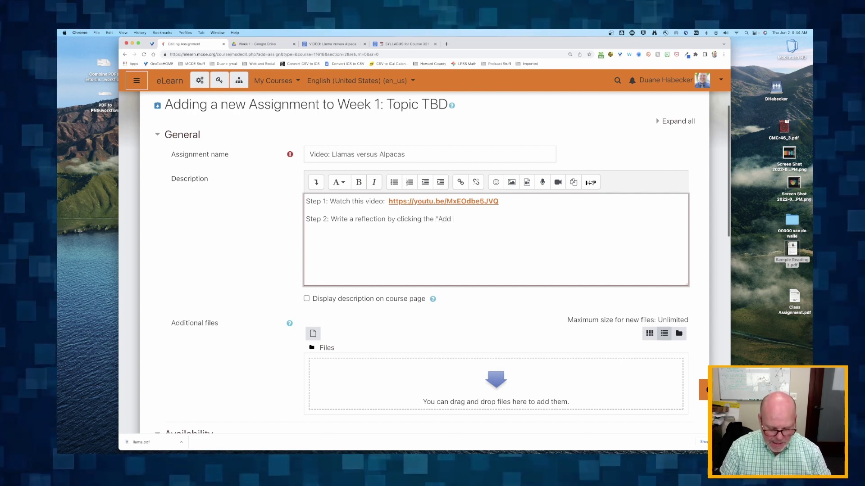
{"action": "type", "text": "Submission\" "}
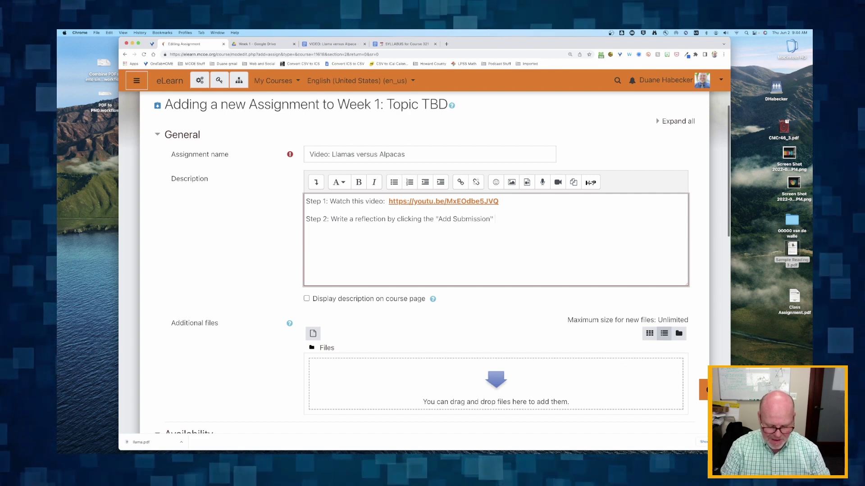
{"action": "type", "text": "button below."}
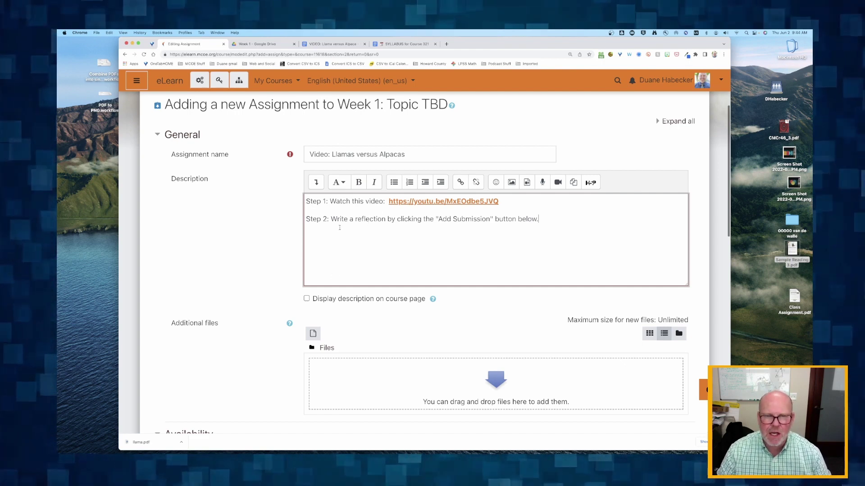
{"action": "left_click_drag", "start_coordinate": [344, 220], "coordinate": [364, 220]}
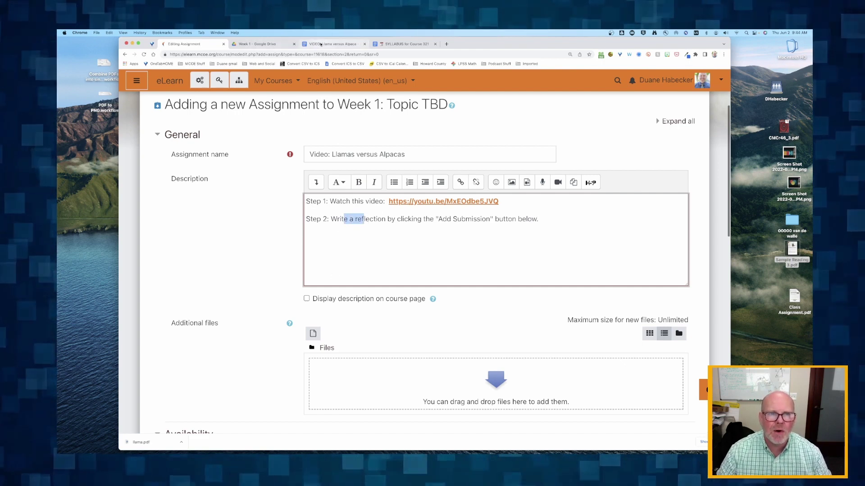
{"action": "left_click", "coordinate": [321, 44]}
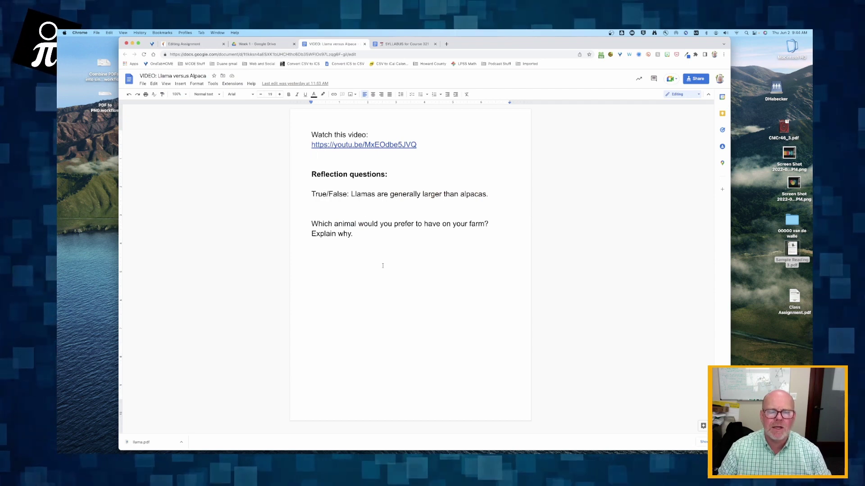
Select the True/False and 'Which animal' questions in the Google Doc, then return to the assignment form.
{"action": "left_click", "coordinate": [313, 195]}
{"action": "left_click_drag", "start_coordinate": [319, 196], "coordinate": [398, 229]}
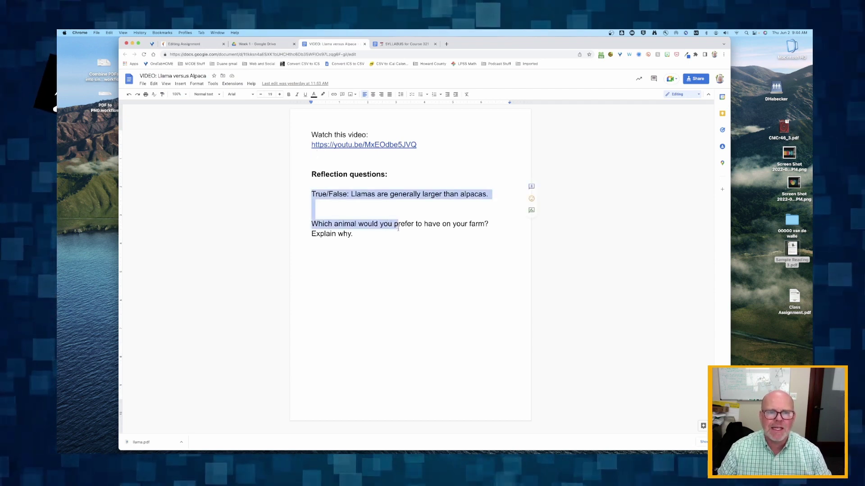
{"action": "left_click", "coordinate": [329, 194]}
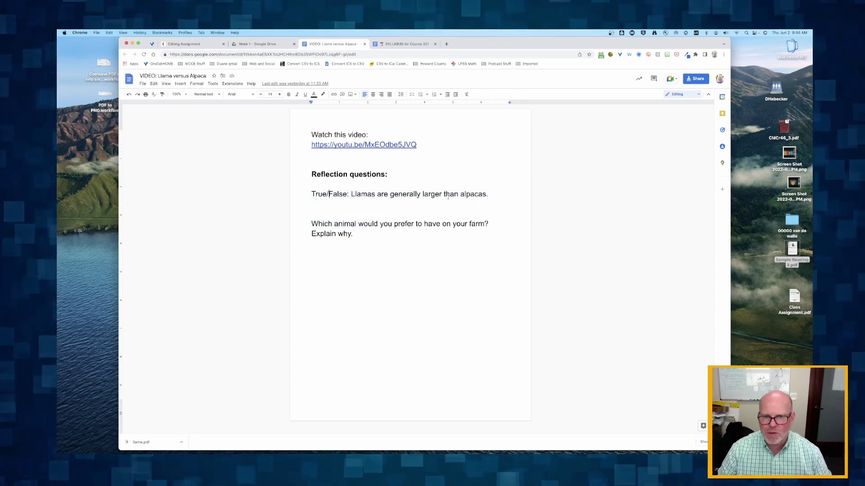
{"action": "triple_click", "coordinate": [314, 233]}
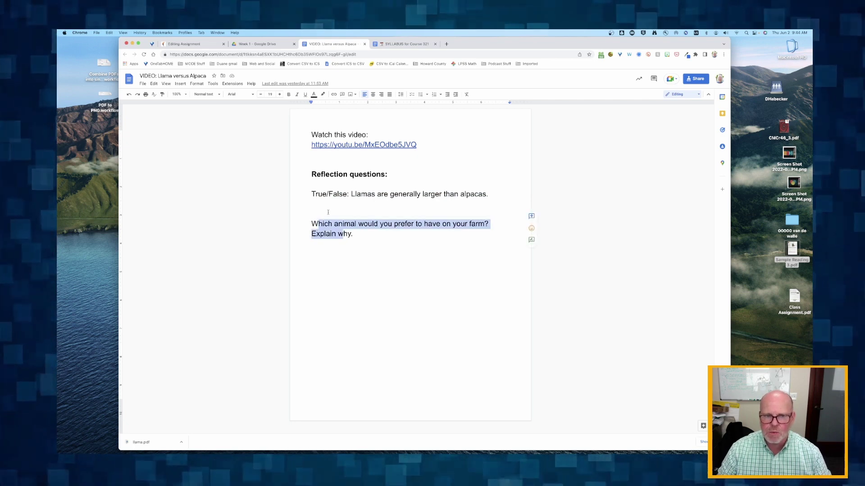
{"action": "left_click_drag", "start_coordinate": [311, 194], "coordinate": [358, 234]}
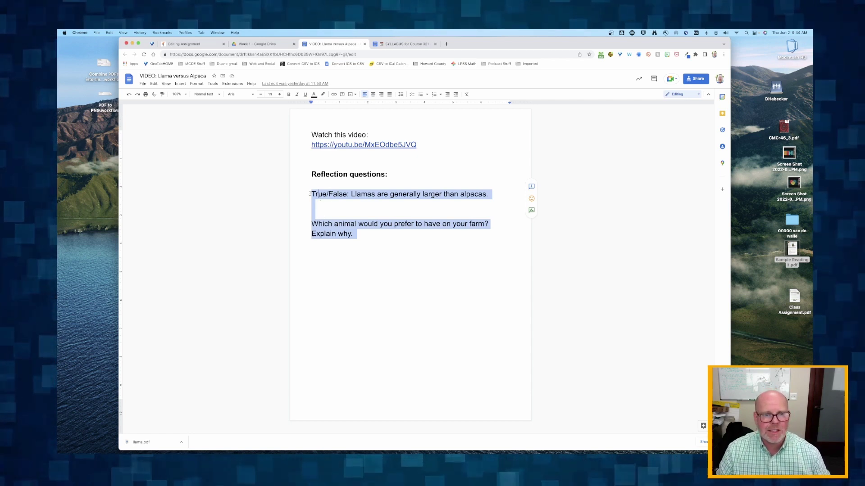
{"action": "left_click_drag", "start_coordinate": [311, 195], "coordinate": [444, 195]}
{"action": "left_click_drag", "start_coordinate": [312, 194], "coordinate": [370, 232]}
{"action": "key", "text": "super+c"}
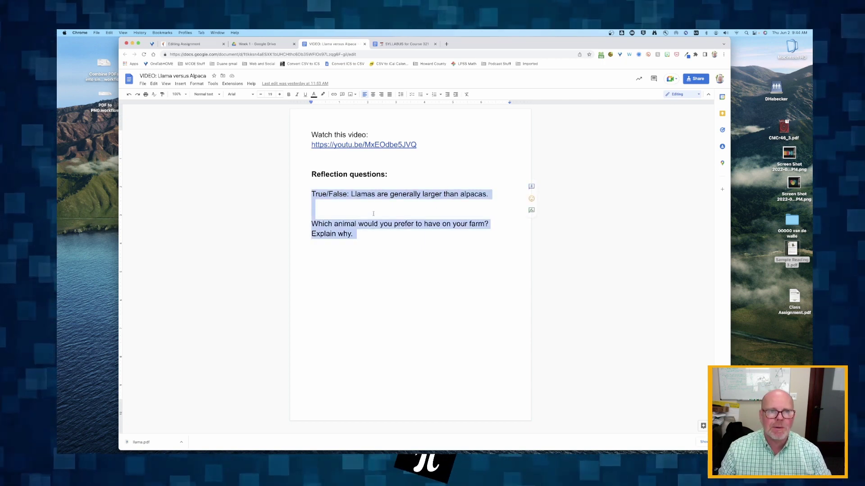
{"action": "left_click", "coordinate": [198, 44]}
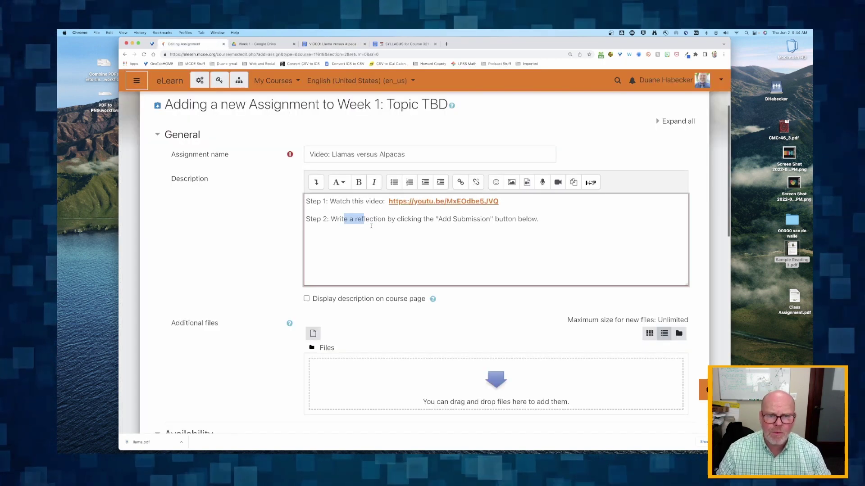
{"action": "left_click", "coordinate": [371, 226]}
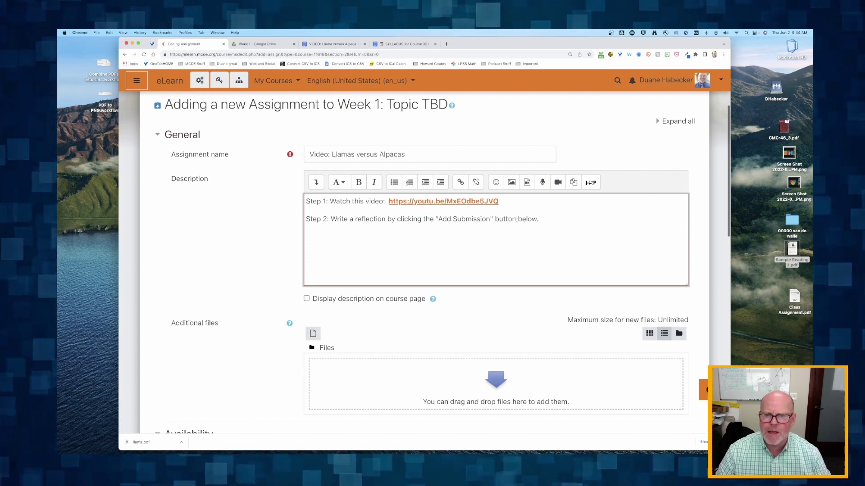
Add 'Respond to the following two prompts' to Step 2, fixing its spelling mistakes.
{"action": "left_click", "coordinate": [540, 221]}
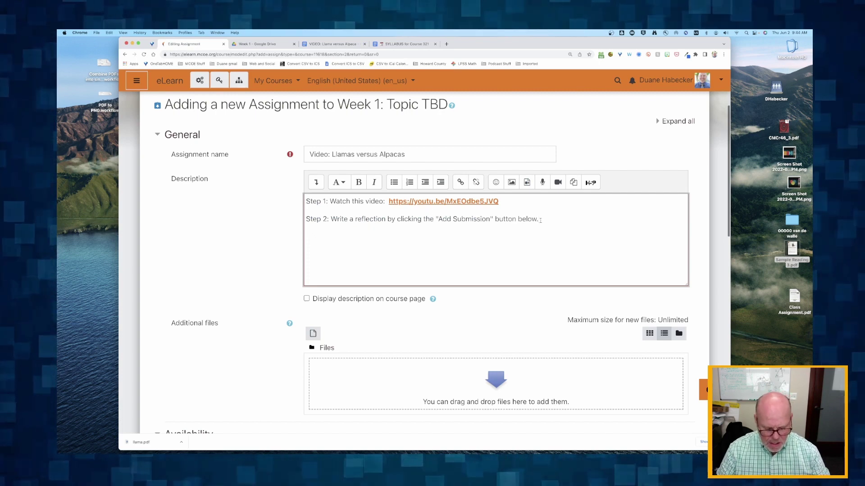
{"action": "type", "text": "Resp"}
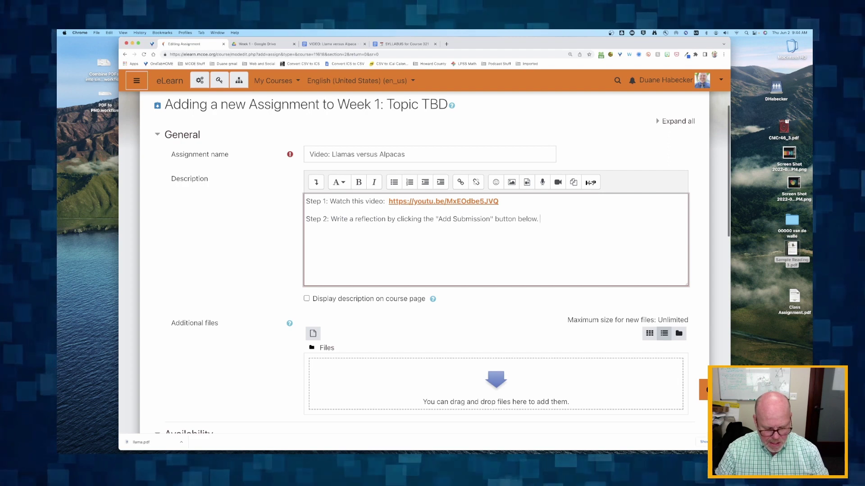
{"action": "type", "text": "ond t"}
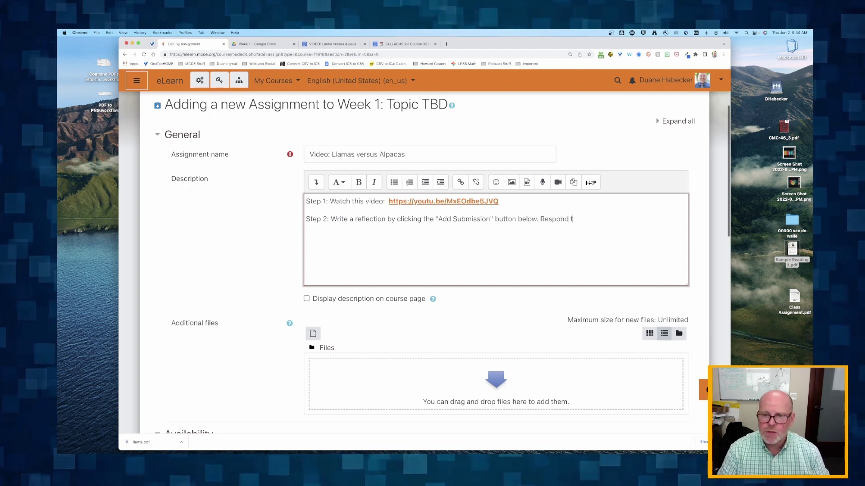
{"action": "type", "text": "o the follwoing "}
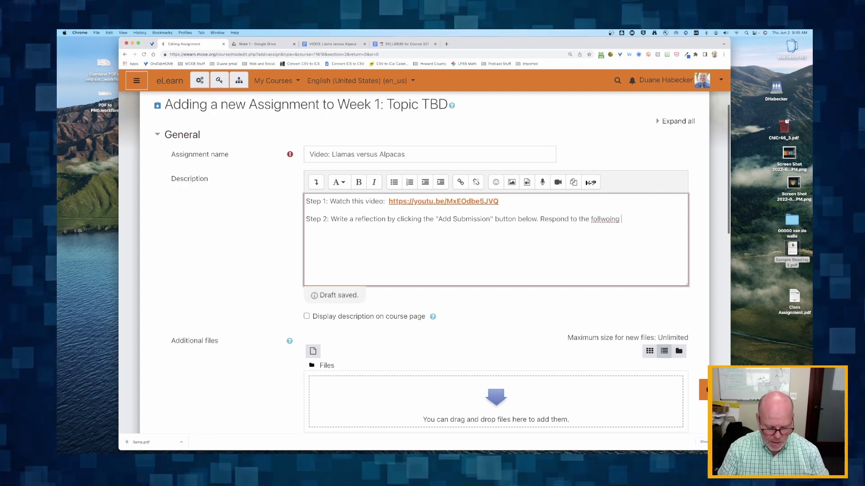
{"action": "type", "text": "two prmpts"}
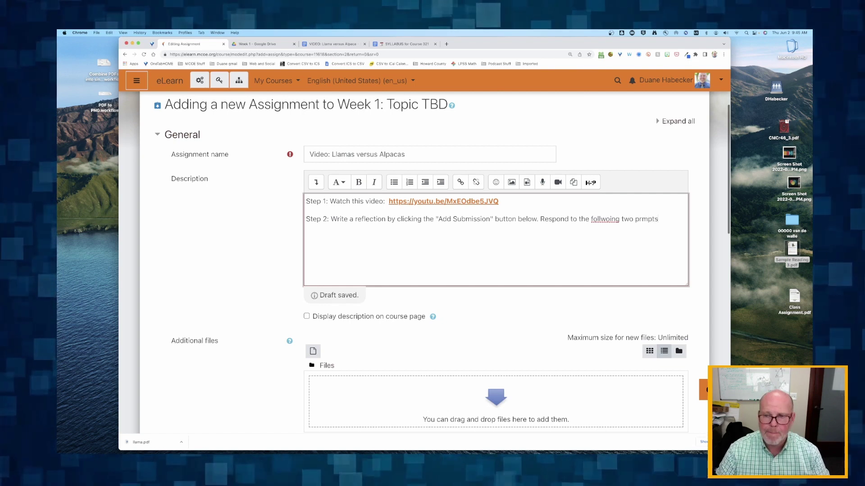
{"action": "key", "text": "BackSpace"}
{"action": "key", "text": "BackSpace"}
{"action": "key", "text": "BackSpace"}
{"action": "key", "text": "BackSpace"}
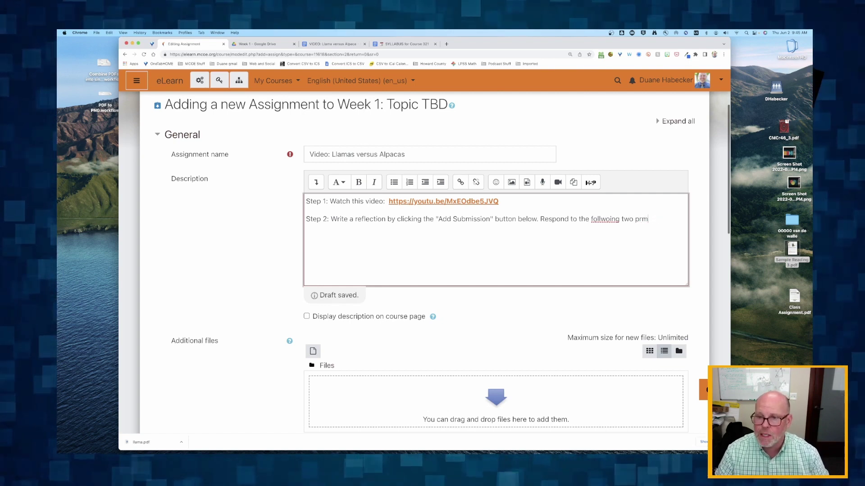
{"action": "type", "text": "ompts"}
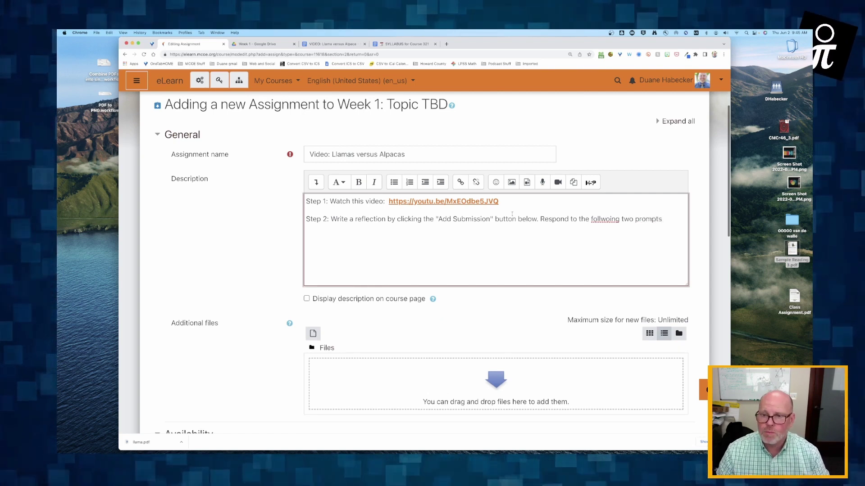
{"action": "right_click", "coordinate": [601, 219]}
{"action": "left_click", "coordinate": [614, 222]}
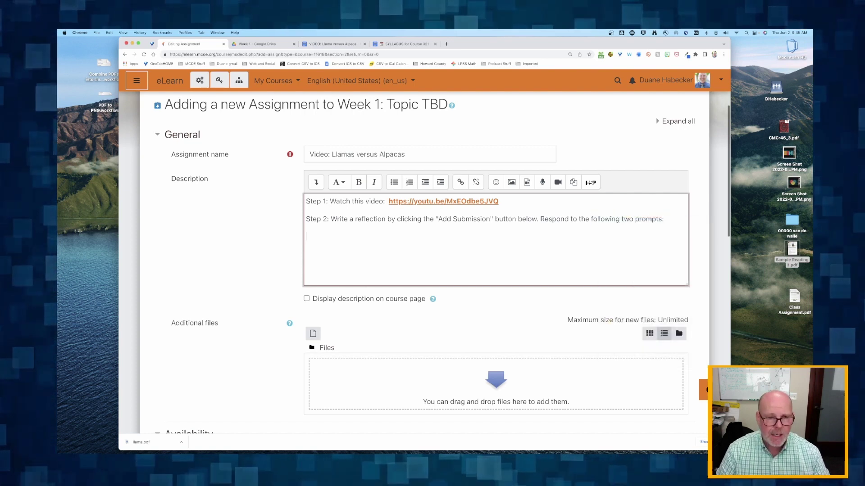
Paste the two reflection prompts on a new line as a bulleted list.
{"action": "key", "text": "Return"}
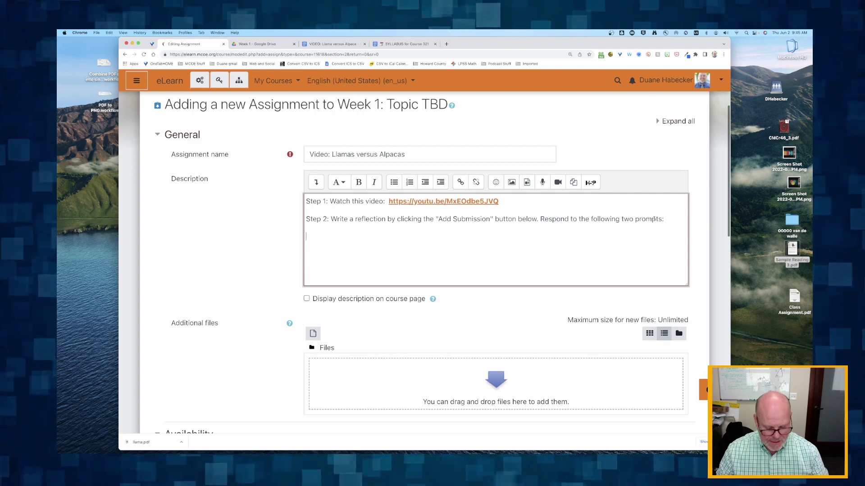
{"action": "key", "text": "super+v"}
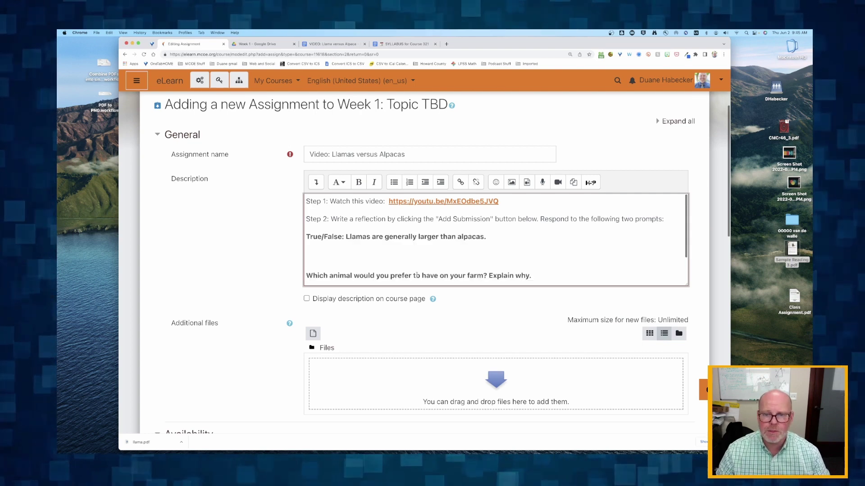
{"action": "key", "text": "super+z"}
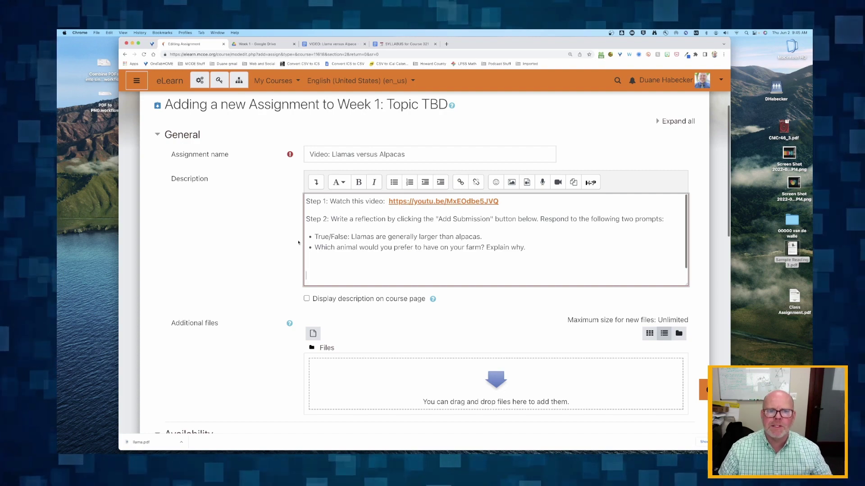
{"action": "scroll", "coordinate": [268, 247], "scroll_direction": "down", "scroll_amount": 1}
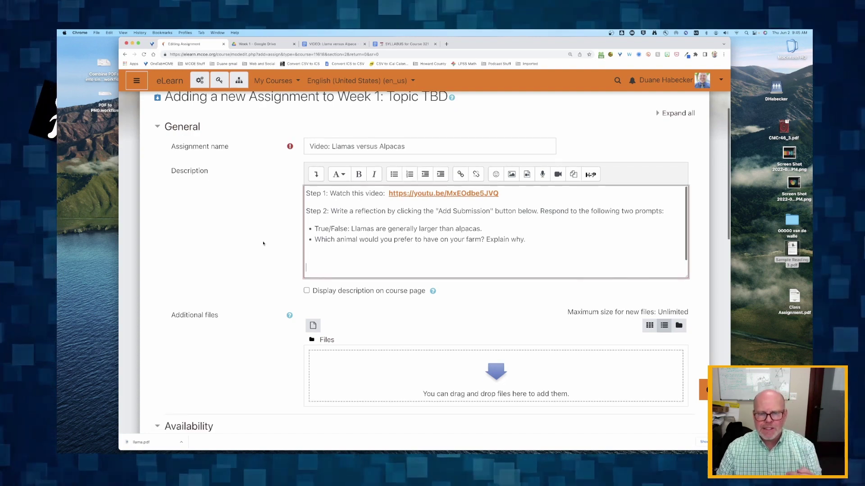
{"action": "scroll", "coordinate": [263, 243], "scroll_direction": "down", "scroll_amount": 10}
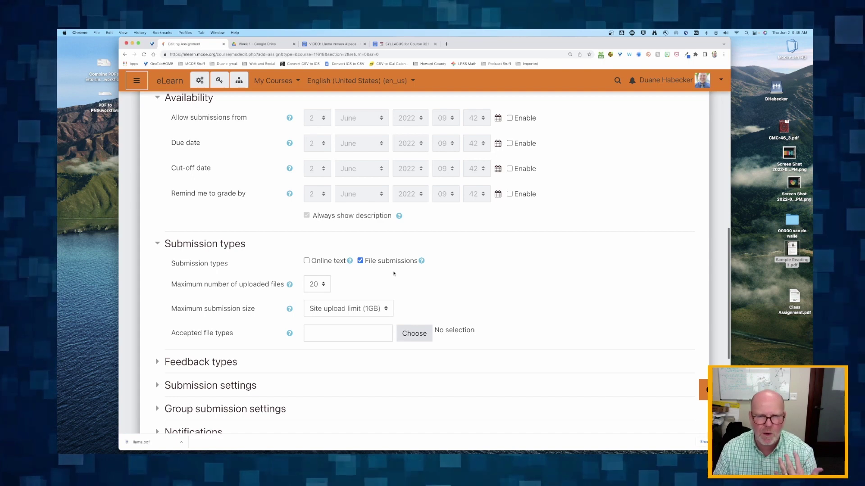
{"action": "scroll", "coordinate": [394, 274], "scroll_direction": "up", "scroll_amount": 6}
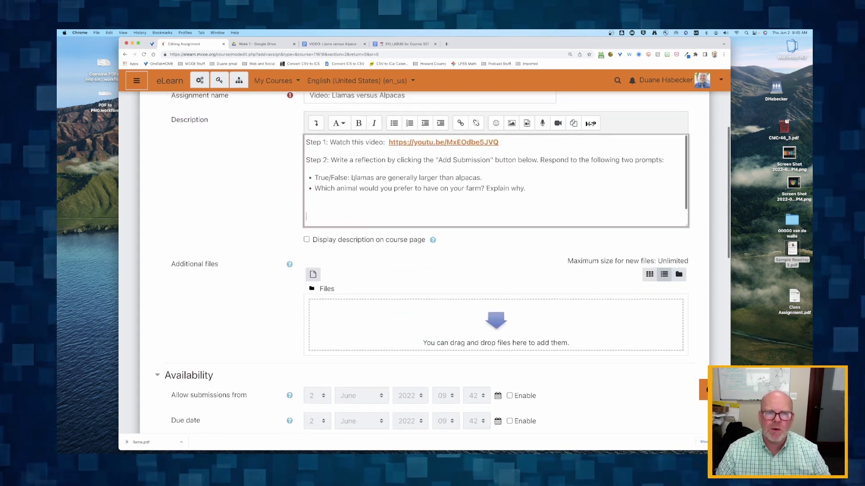
Insert 'one-paragraph' before 'reflection' in the Step 2 instructions.
{"action": "left_click", "coordinate": [355, 160]}
{"action": "type", "text": "one-parag"}
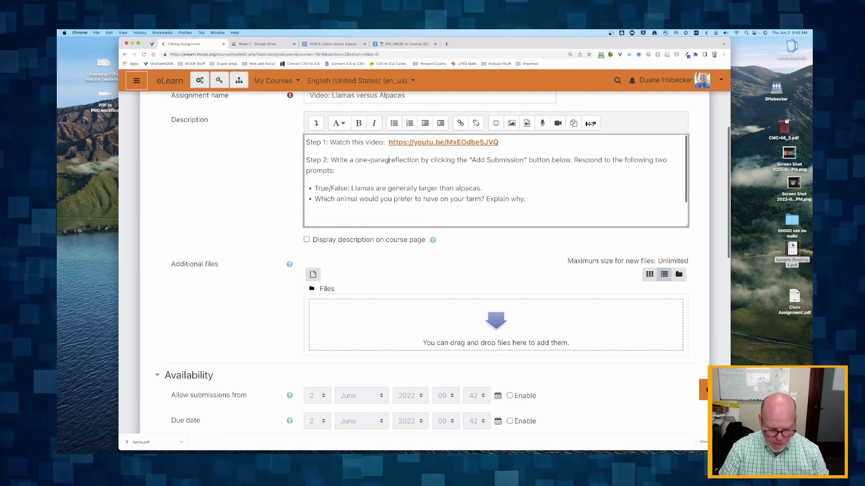
{"action": "type", "text": "raph"}
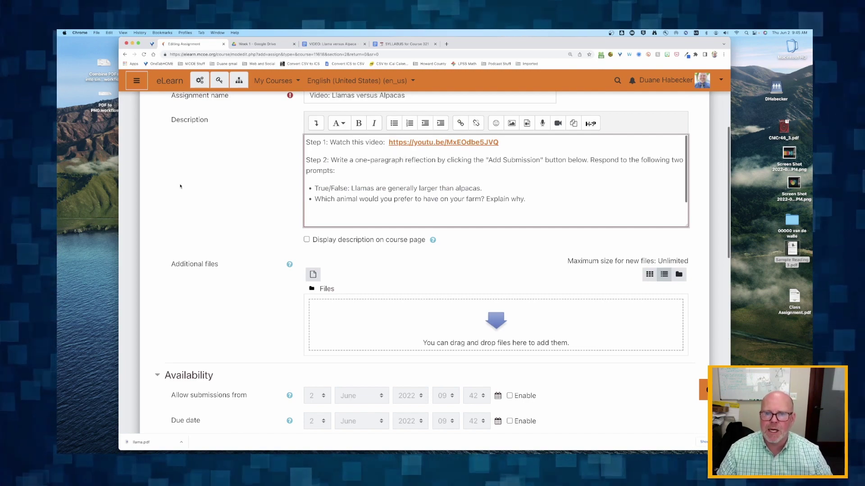
{"action": "scroll", "coordinate": [179, 186], "scroll_direction": "down", "scroll_amount": 10}
{"action": "scroll", "coordinate": [180, 186], "scroll_direction": "up", "scroll_amount": 4}
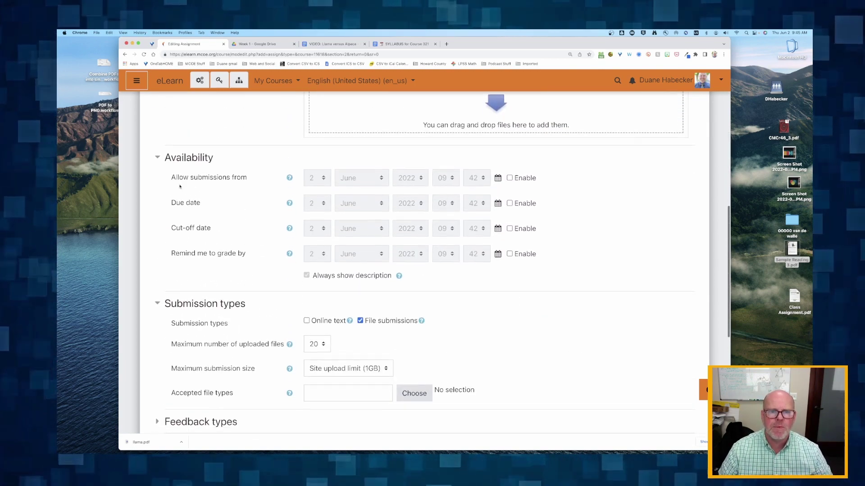
Change the submission type from File submissions to Online text.
{"action": "scroll", "coordinate": [180, 186], "scroll_direction": "down", "scroll_amount": 2}
{"action": "left_click", "coordinate": [360, 281]}
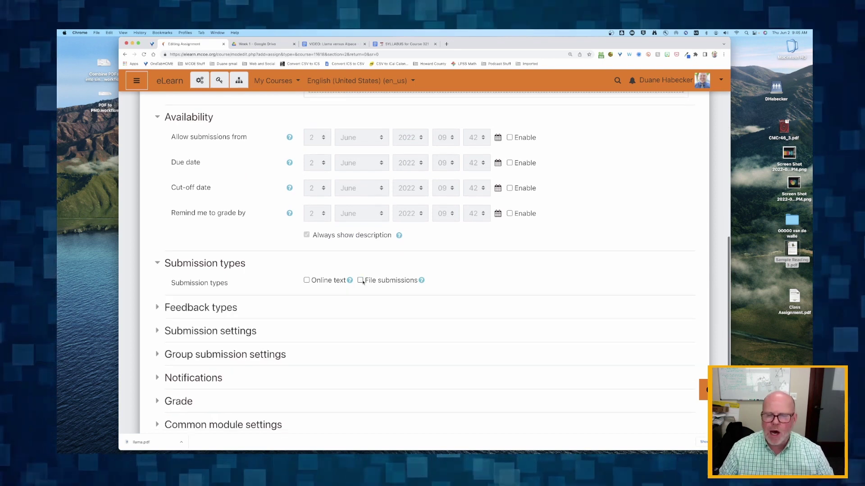
{"action": "left_click", "coordinate": [307, 281]}
Turn off Annotate PDF feedback, leaving only Feedback comments.
{"action": "scroll", "coordinate": [324, 271], "scroll_direction": "down", "scroll_amount": 2}
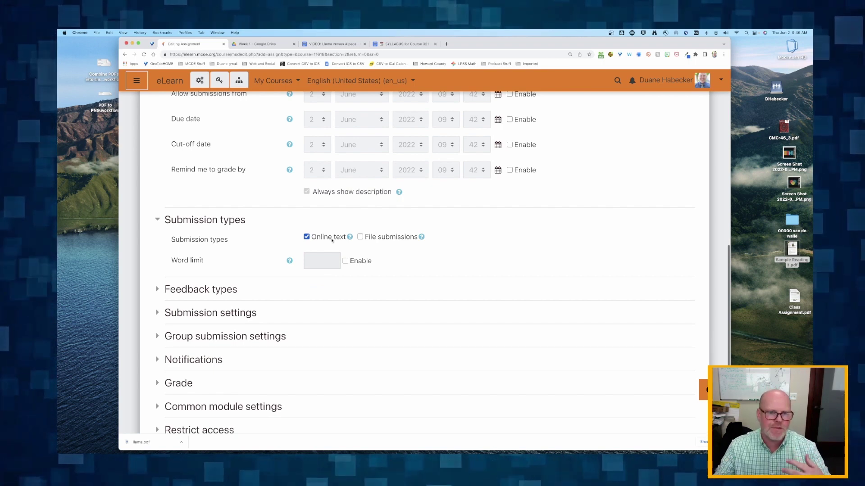
{"action": "scroll", "coordinate": [332, 240], "scroll_direction": "down", "scroll_amount": 3}
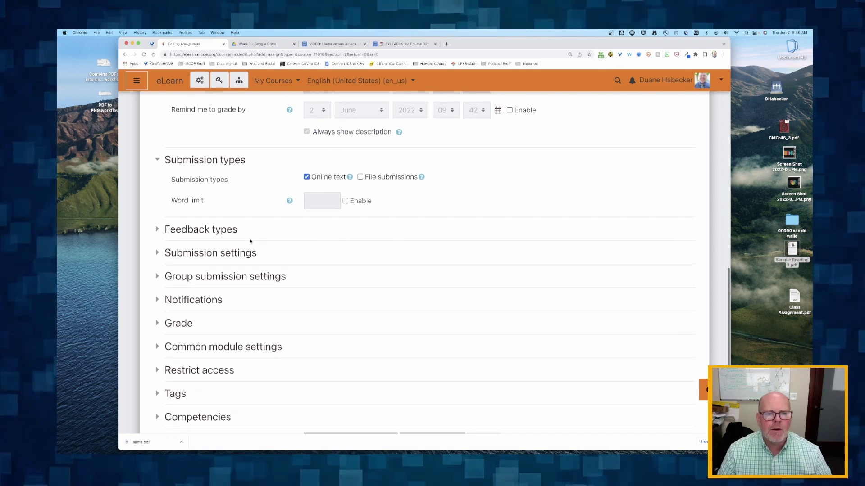
{"action": "left_click", "coordinate": [192, 229]}
{"action": "scroll", "coordinate": [157, 231], "scroll_direction": "down", "scroll_amount": 1}
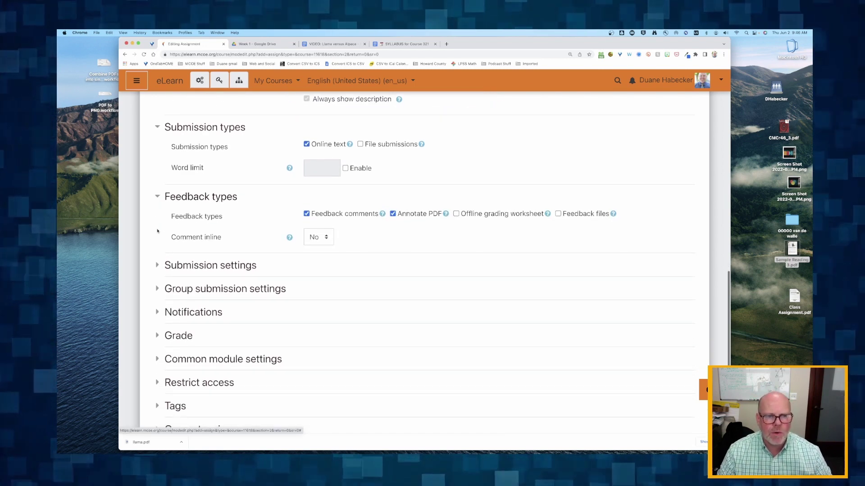
{"action": "left_click", "coordinate": [393, 214]}
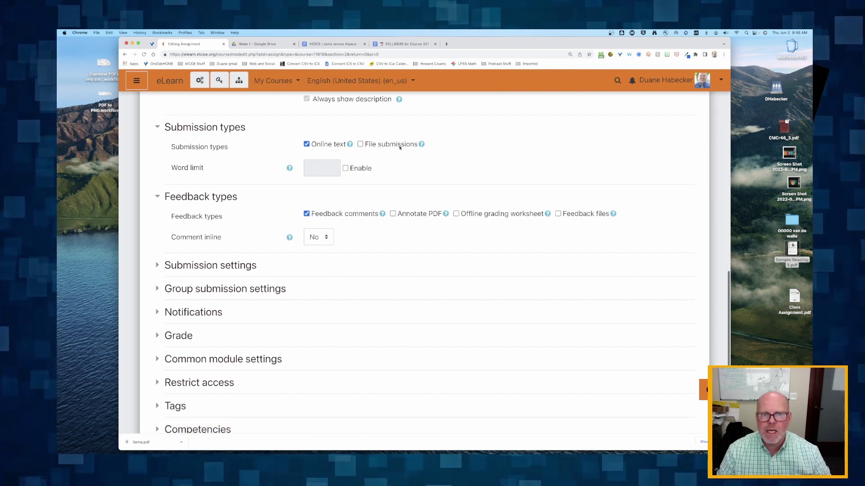
{"action": "left_click_drag", "start_coordinate": [396, 144], "coordinate": [364, 146]}
{"action": "left_click_drag", "start_coordinate": [351, 214], "coordinate": [306, 214]}
{"action": "scroll", "coordinate": [297, 216], "scroll_direction": "down", "scroll_amount": 2}
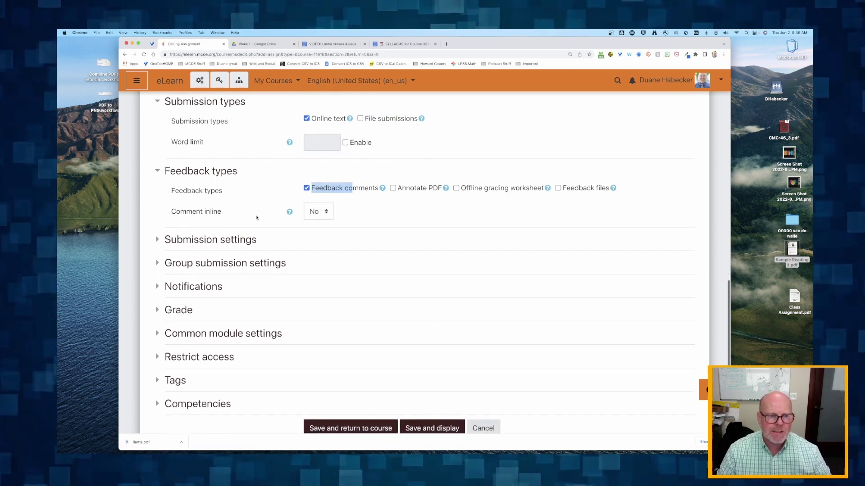
Expand and review the Submission, Group submission and Notifications settings, keeping their defaults.
{"action": "left_click", "coordinate": [158, 241]}
{"action": "scroll", "coordinate": [180, 247], "scroll_direction": "down", "scroll_amount": 3}
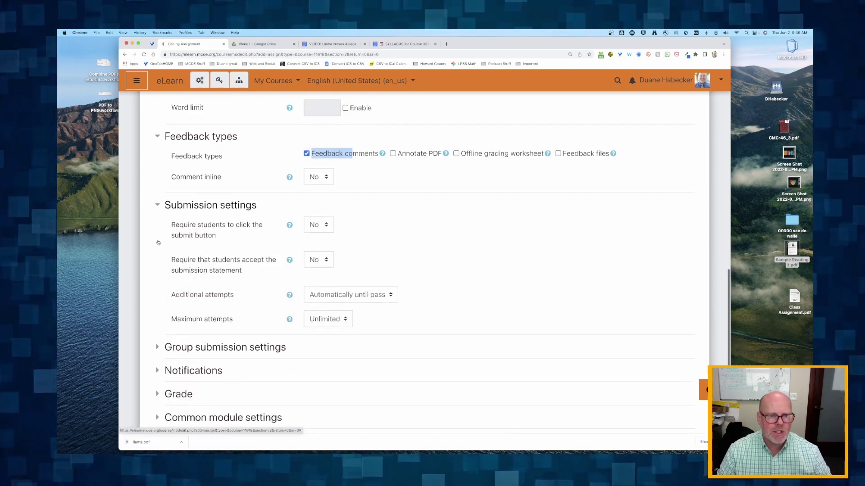
{"action": "scroll", "coordinate": [254, 309], "scroll_direction": "down", "scroll_amount": 3}
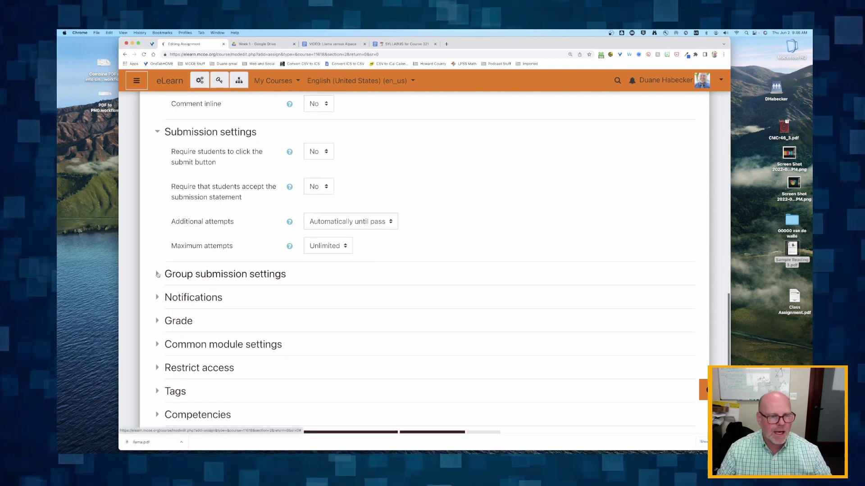
{"action": "left_click", "coordinate": [157, 274]}
{"action": "scroll", "coordinate": [157, 277], "scroll_direction": "down", "scroll_amount": 3}
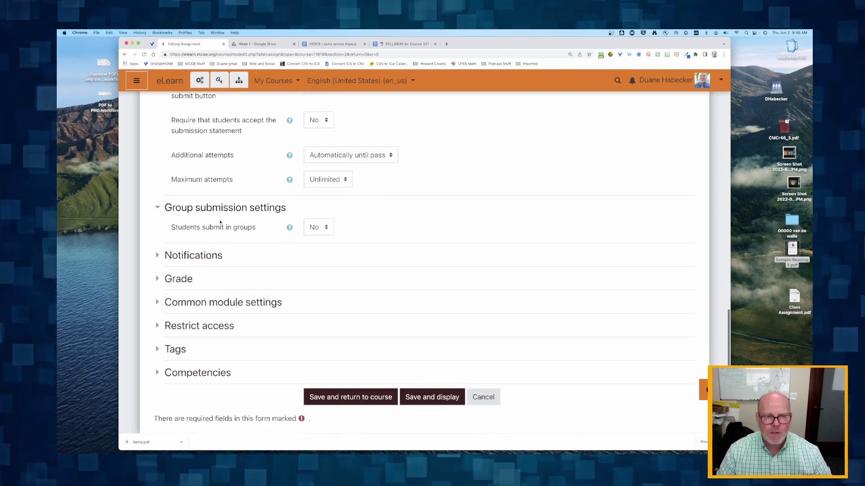
{"action": "left_click", "coordinate": [180, 255]}
{"action": "scroll", "coordinate": [251, 290], "scroll_direction": "down", "scroll_amount": 3}
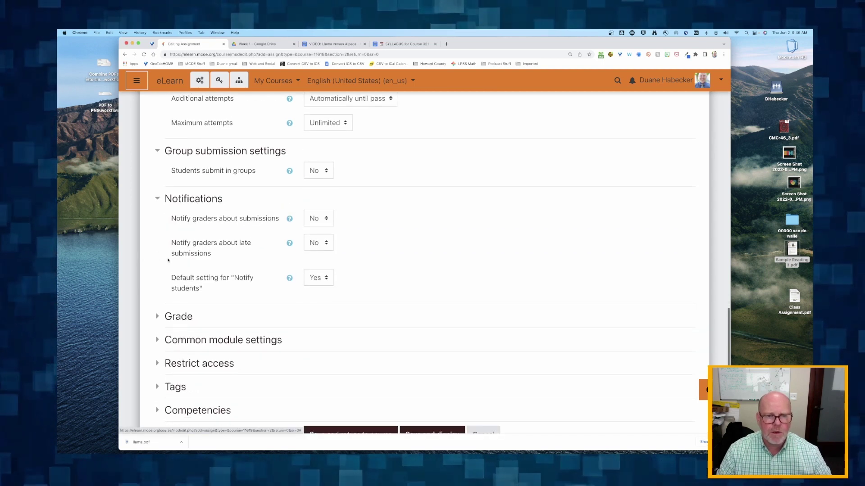
{"action": "left_click_drag", "start_coordinate": [181, 280], "coordinate": [183, 293]}
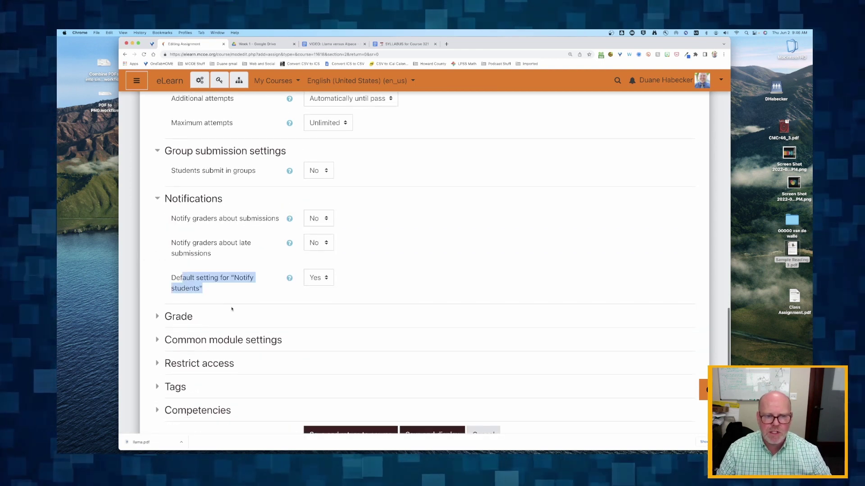
{"action": "left_click_drag", "start_coordinate": [201, 217], "coordinate": [230, 254]}
{"action": "scroll", "coordinate": [186, 279], "scroll_direction": "down", "scroll_amount": 3}
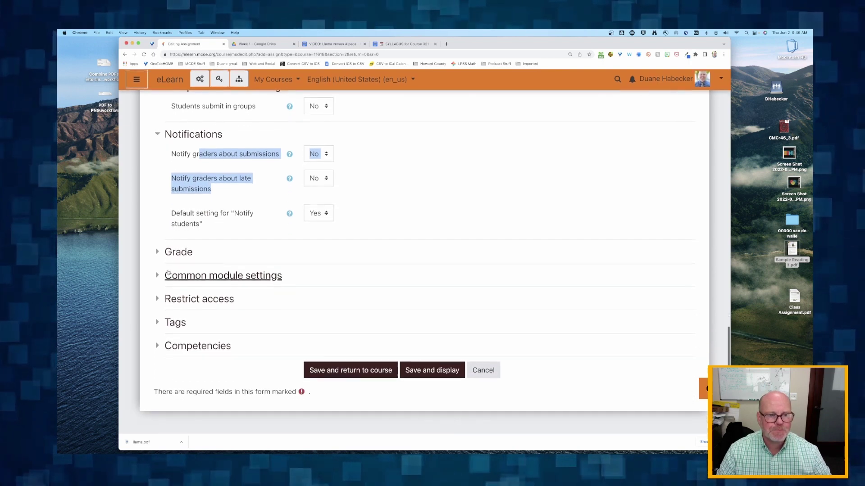
Check the Grade settings: maximum grade 5, Grading method left on Simple direct grading.
{"action": "left_click", "coordinate": [158, 253]}
{"action": "scroll", "coordinate": [159, 257], "scroll_direction": "down", "scroll_amount": 1}
{"action": "scroll", "coordinate": [158, 257], "scroll_direction": "down", "scroll_amount": 2}
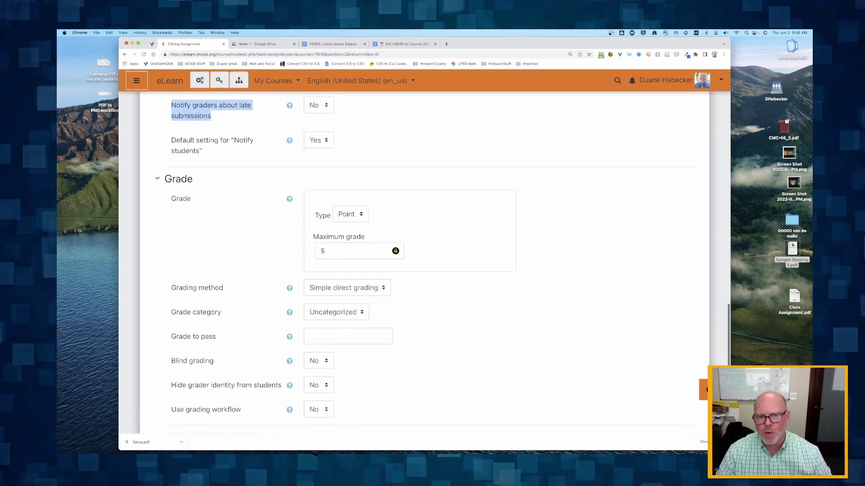
{"action": "scroll", "coordinate": [322, 250], "scroll_direction": "down", "scroll_amount": 2}
{"action": "left_click", "coordinate": [345, 227]}
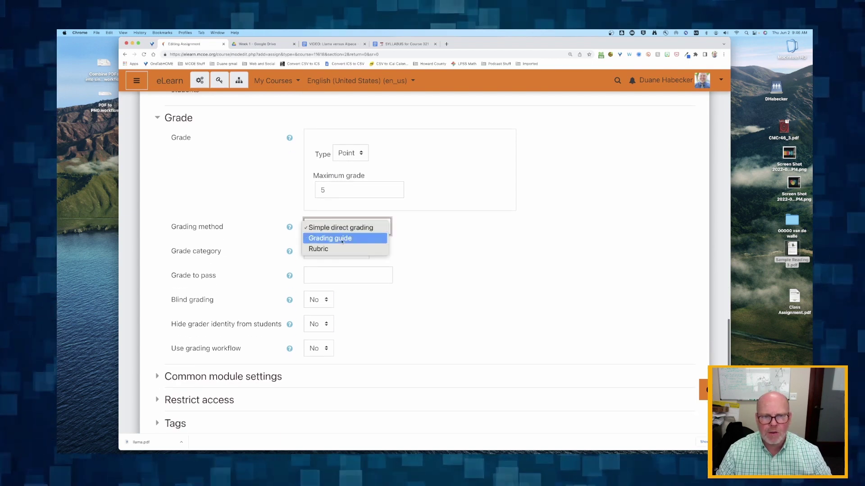
{"action": "key", "text": "Escape"}
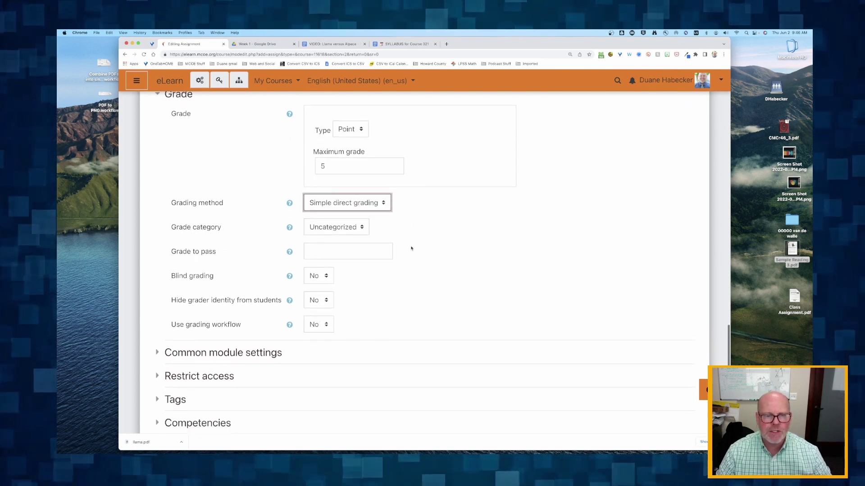
{"action": "scroll", "coordinate": [335, 227], "scroll_direction": "down", "scroll_amount": 1}
{"action": "scroll", "coordinate": [336, 228], "scroll_direction": "down", "scroll_amount": 2}
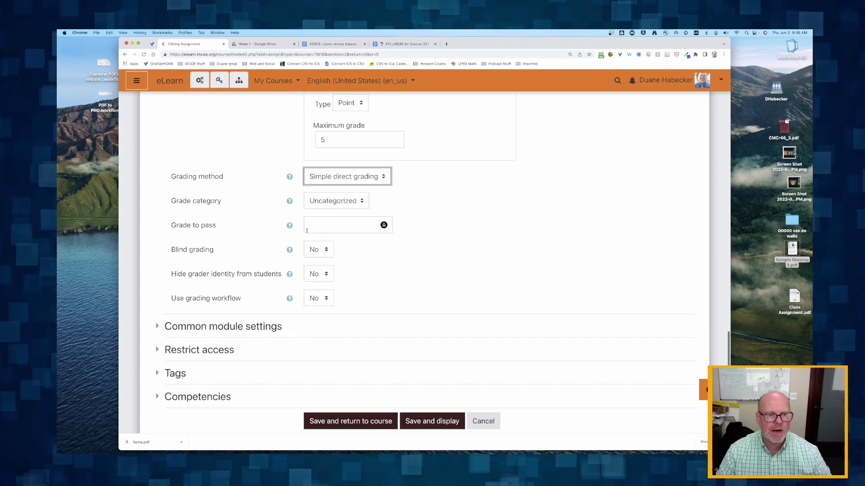
{"action": "scroll", "coordinate": [237, 251], "scroll_direction": "down", "scroll_amount": 1}
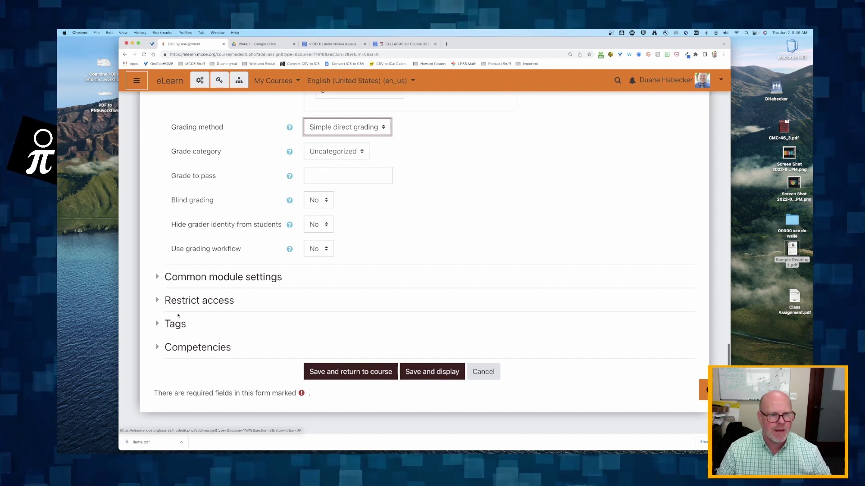
Save the assignment, return to the course, and turn editing off.
{"action": "left_click", "coordinate": [329, 371]}
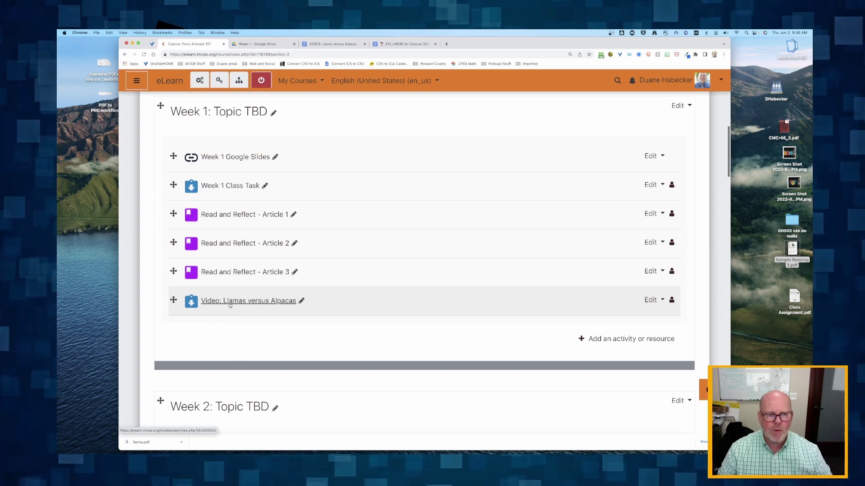
{"action": "left_click", "coordinate": [260, 81]}
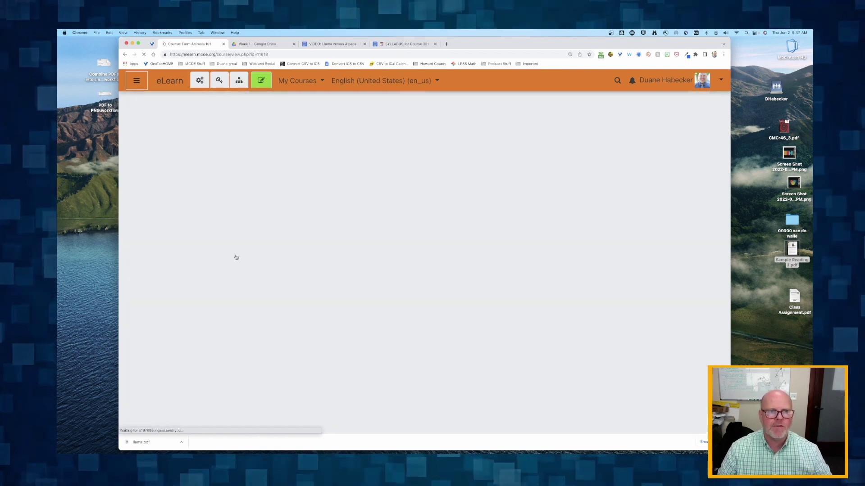
{"action": "scroll", "coordinate": [235, 257], "scroll_direction": "down", "scroll_amount": 1}
Open the Video: Llamas versus Alpacas assignment, review its two prompts, then return to Week 1.
{"action": "left_click", "coordinate": [215, 268]}
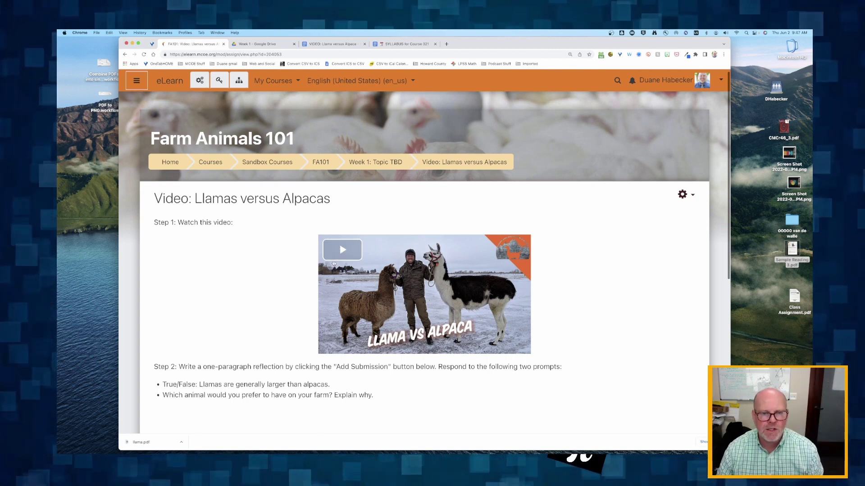
{"action": "scroll", "coordinate": [177, 326], "scroll_direction": "down", "scroll_amount": 2}
{"action": "left_click_drag", "start_coordinate": [188, 317], "coordinate": [275, 335]}
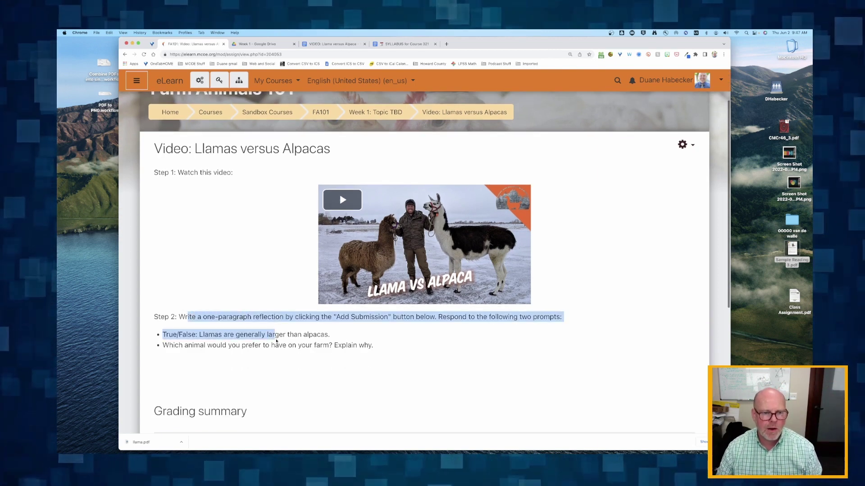
{"action": "scroll", "coordinate": [270, 340], "scroll_direction": "down", "scroll_amount": 2}
{"action": "left_click_drag", "start_coordinate": [198, 291], "coordinate": [254, 321]}
{"action": "scroll", "coordinate": [267, 324], "scroll_direction": "down", "scroll_amount": 5}
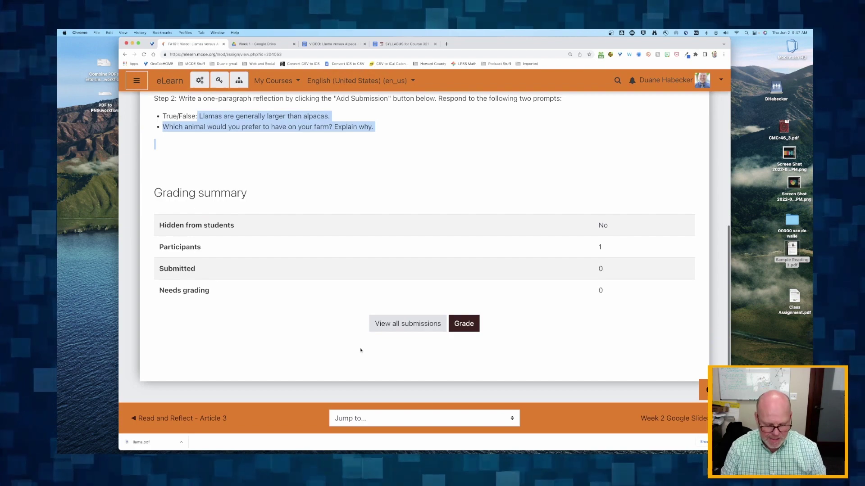
{"action": "scroll", "coordinate": [365, 333], "scroll_direction": "up", "scroll_amount": 10}
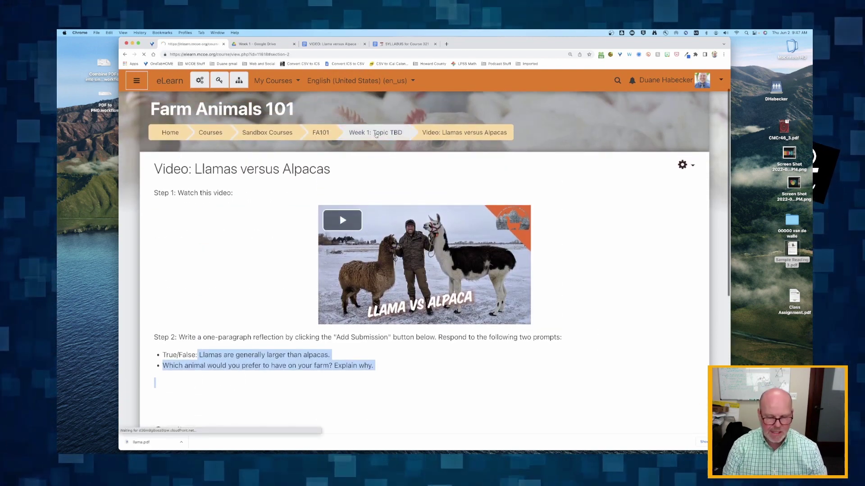
{"action": "left_click", "coordinate": [377, 137]}
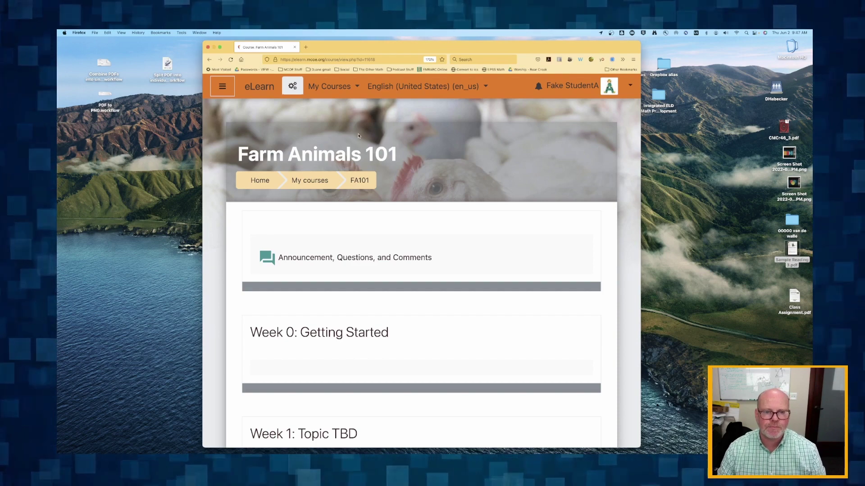
As the student, open Video: Llamas versus Alpacas, copy both prompts, and start a new submission.
{"action": "scroll", "coordinate": [324, 208], "scroll_direction": "down", "scroll_amount": 10}
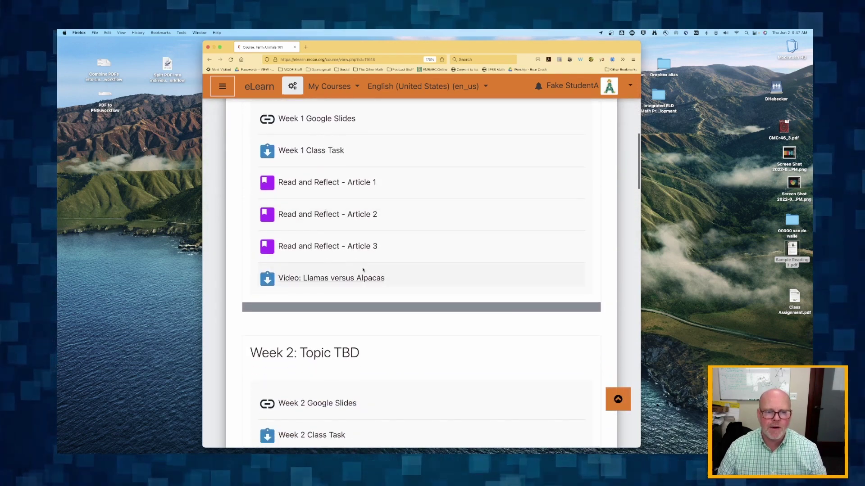
{"action": "left_click", "coordinate": [308, 280]}
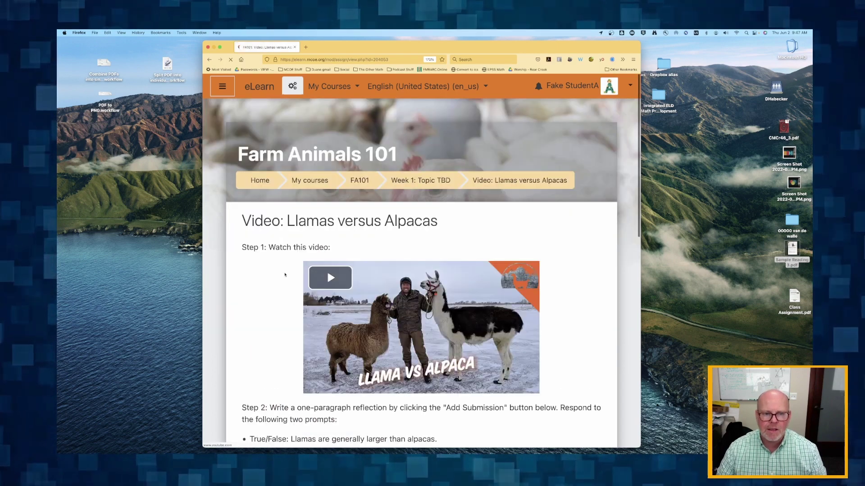
{"action": "scroll", "coordinate": [328, 272], "scroll_direction": "down", "scroll_amount": 5}
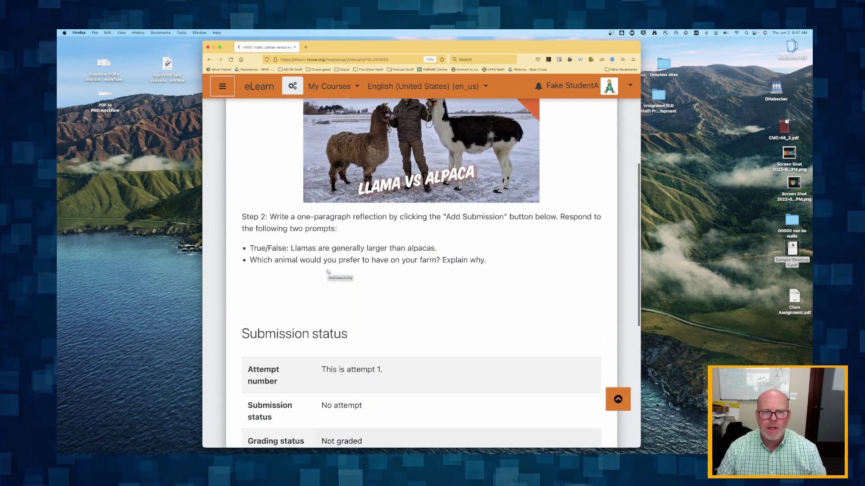
{"action": "left_click_drag", "start_coordinate": [267, 162], "coordinate": [416, 173]}
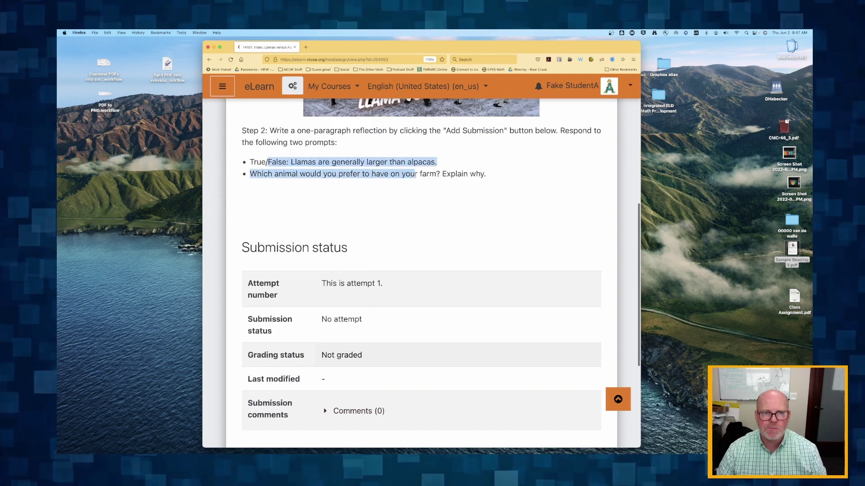
{"action": "left_click", "coordinate": [277, 157]}
{"action": "left_click_drag", "start_coordinate": [249, 163], "coordinate": [486, 182]}
{"action": "key", "text": "super+c"}
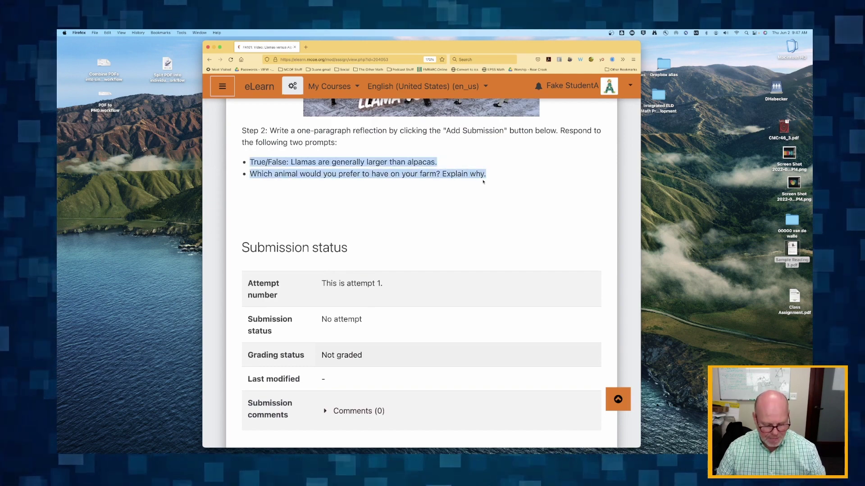
{"action": "scroll", "coordinate": [418, 196], "scroll_direction": "down", "scroll_amount": 5}
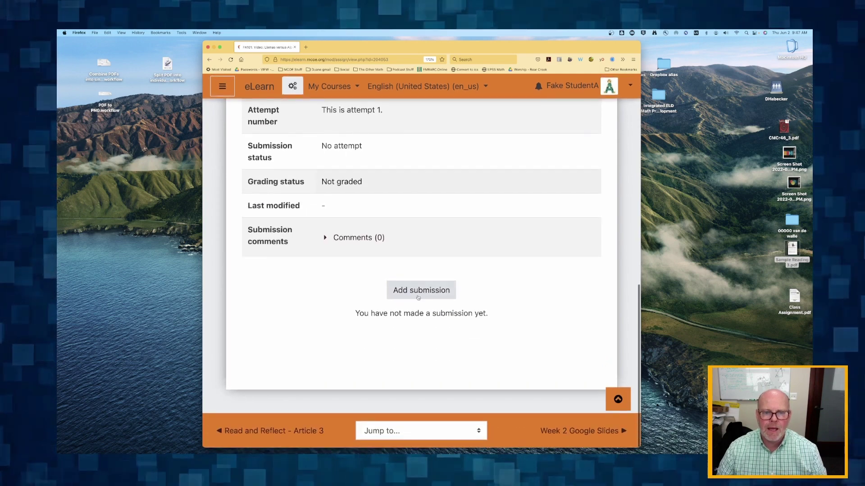
{"action": "left_click", "coordinate": [417, 291]}
Paste both prompts into Online text and answer the first: 'TRUE. Adult llamas are about twice the size of adult alpacas'.
{"action": "scroll", "coordinate": [302, 290], "scroll_direction": "down", "scroll_amount": 9}
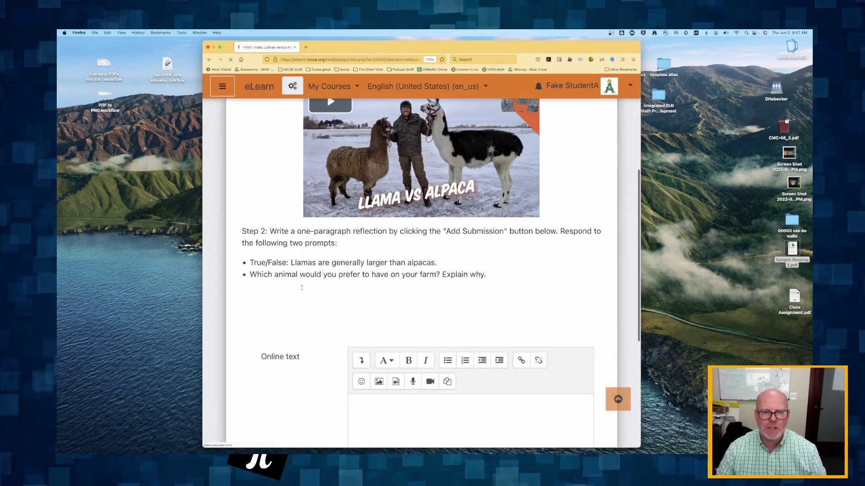
{"action": "left_click", "coordinate": [372, 265]}
{"action": "key", "text": "super+v"}
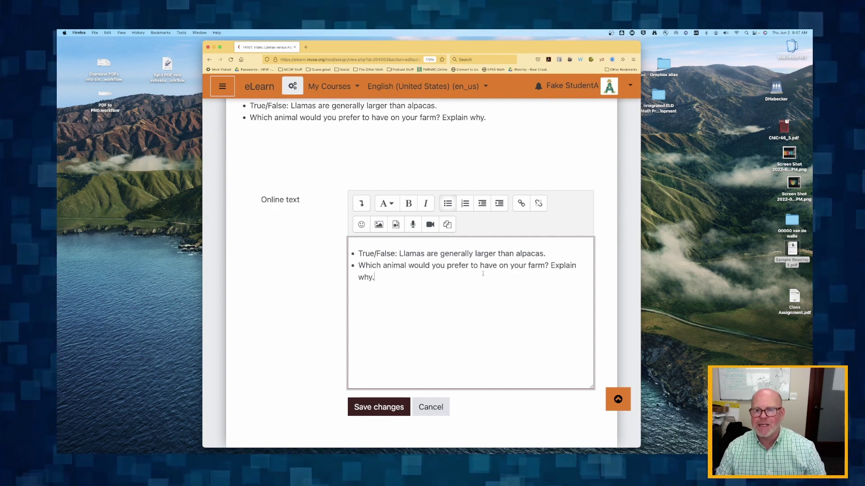
{"action": "key", "text": "Return"}
{"action": "key", "text": "Return"}
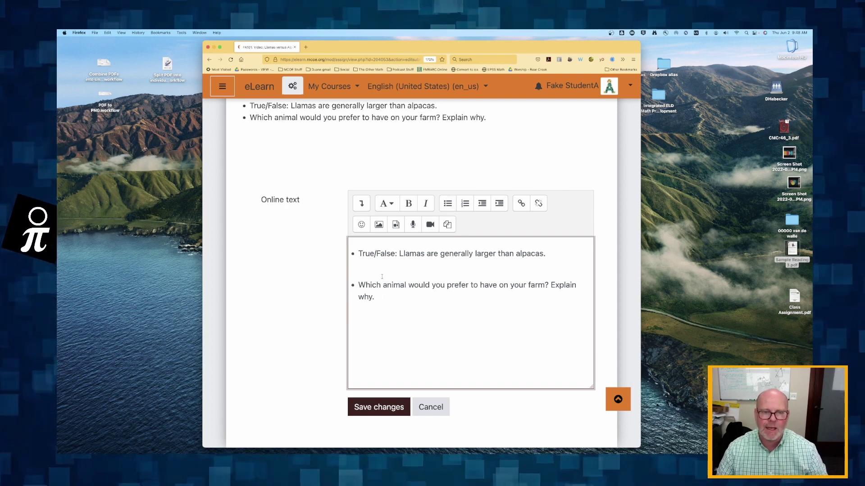
{"action": "key", "text": "Return"}
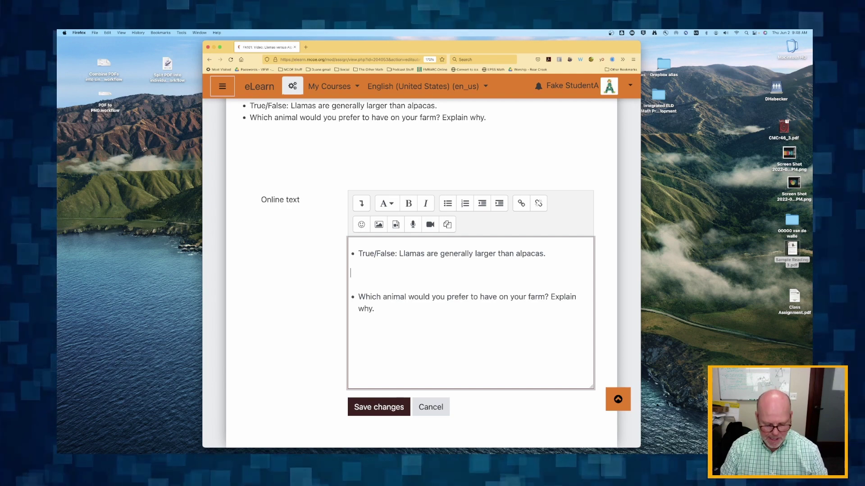
{"action": "type", "text": "TRUE. Adul"}
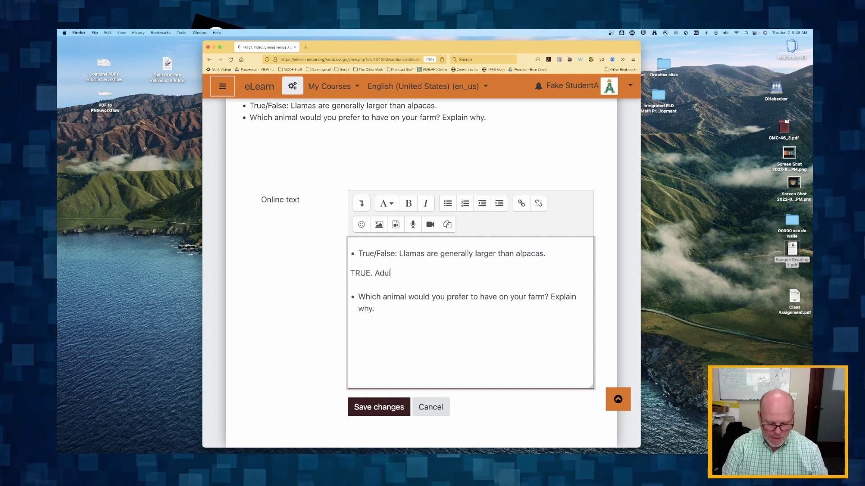
{"action": "type", "text": "t llama"}
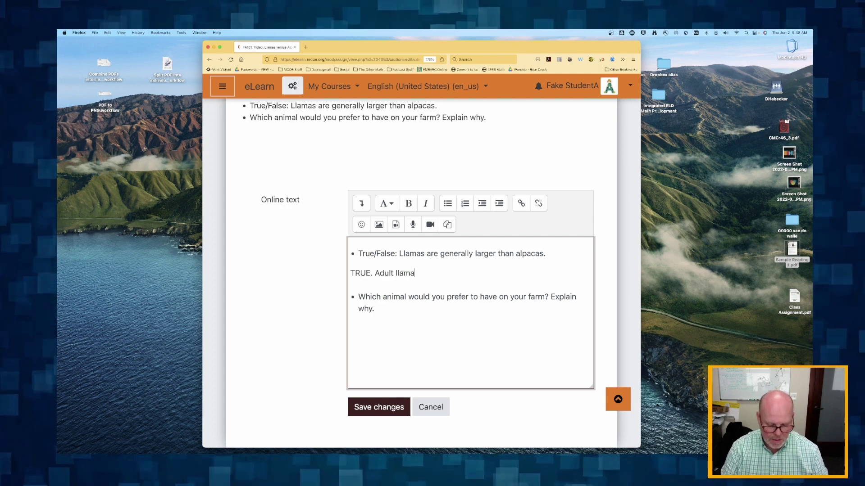
{"action": "type", "text": "s are about"}
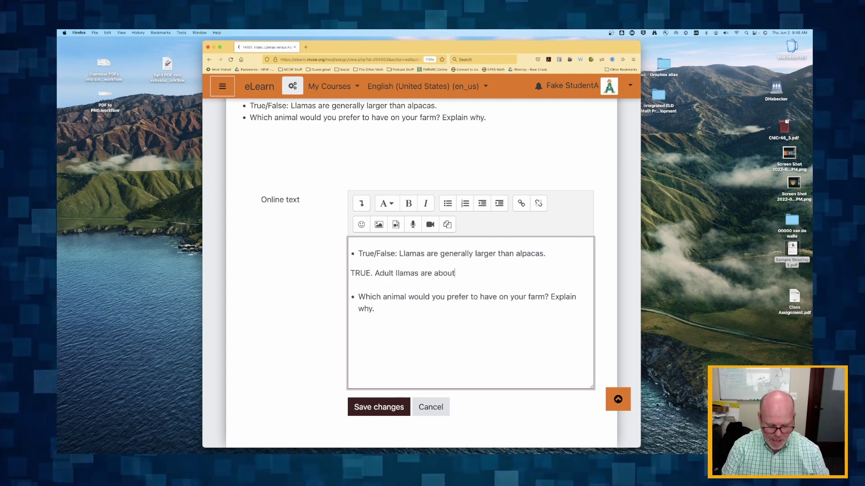
{"action": "type", "text": " twice t"}
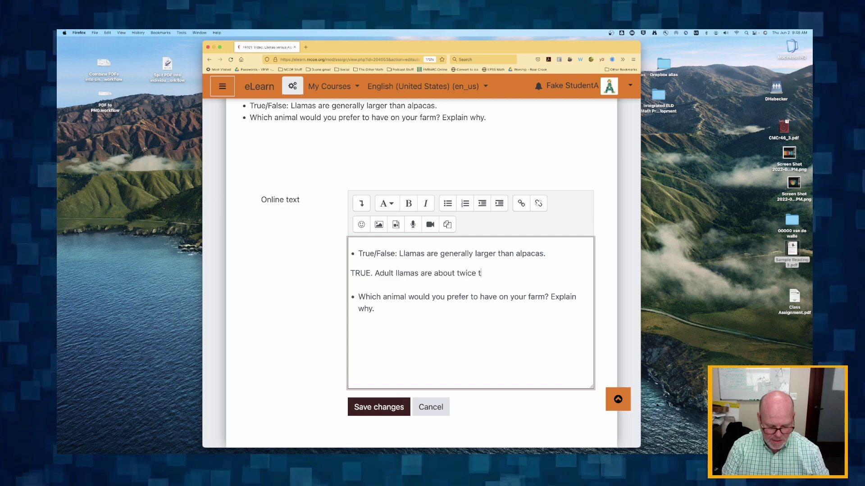
{"action": "type", "text": "he size of adult al"}
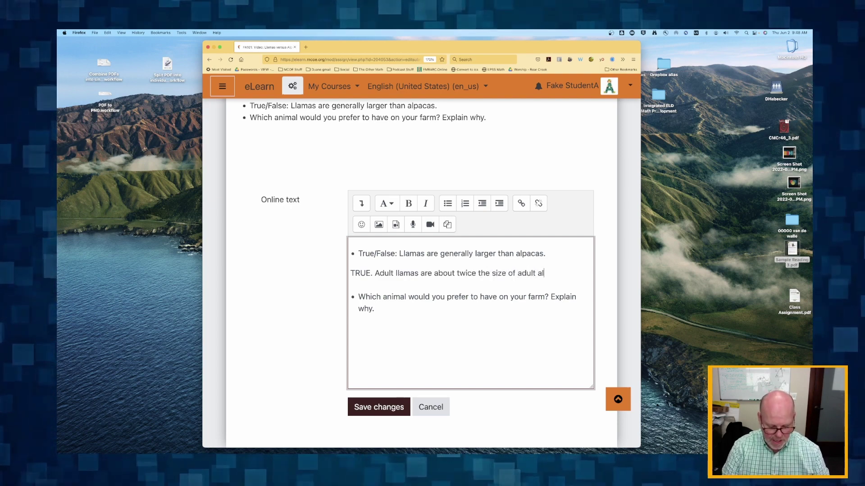
{"action": "type", "text": "pacas."}
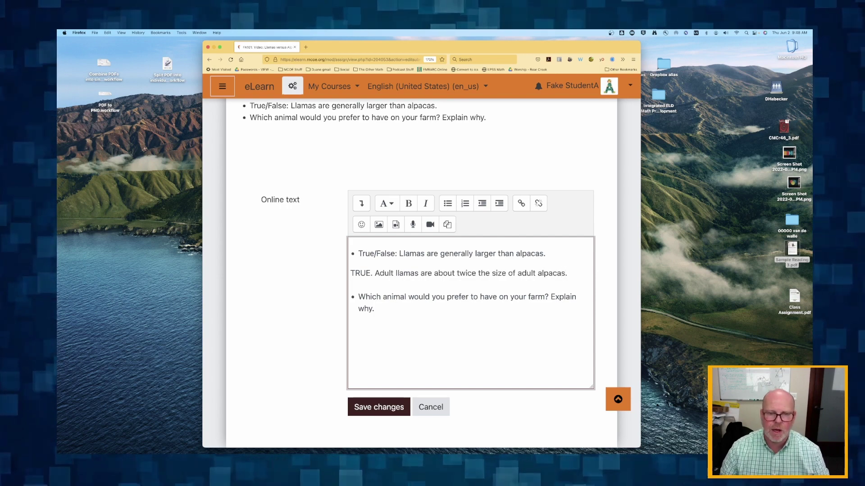
Make the True/False prompt line bold using the expanded editor toolbar.
{"action": "triple_click", "coordinate": [388, 252]}
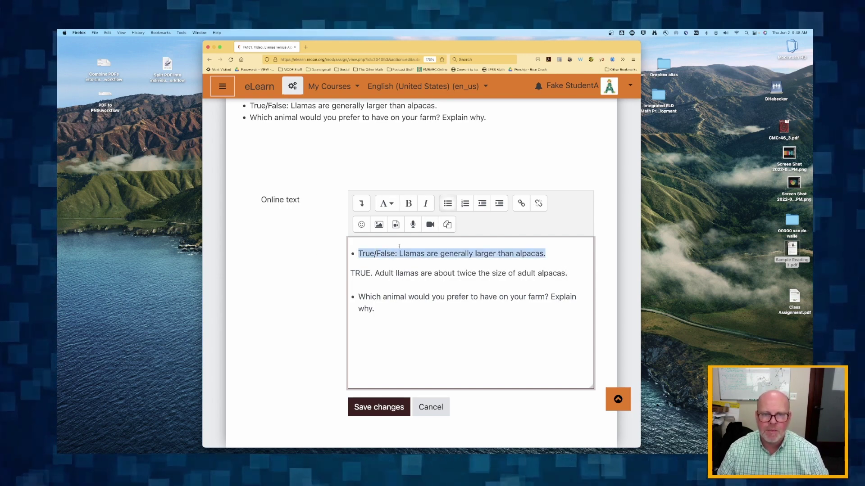
{"action": "left_click", "coordinate": [360, 204]}
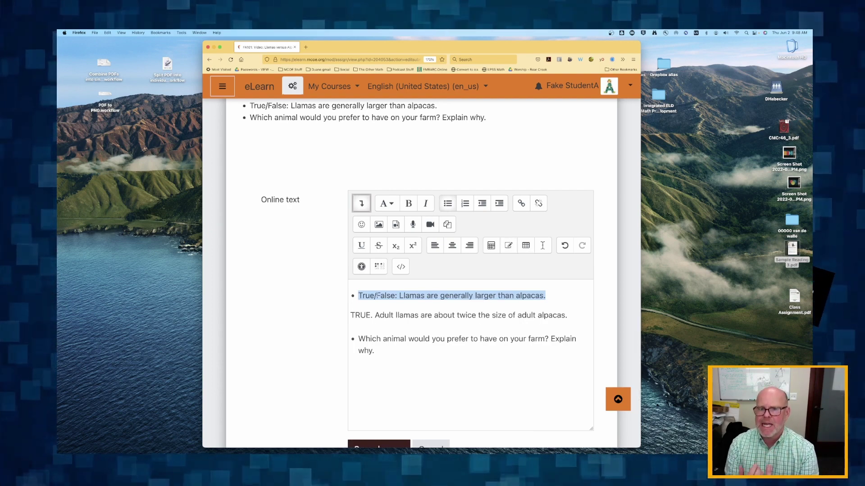
{"action": "scroll", "coordinate": [379, 295], "scroll_direction": "down", "scroll_amount": 2}
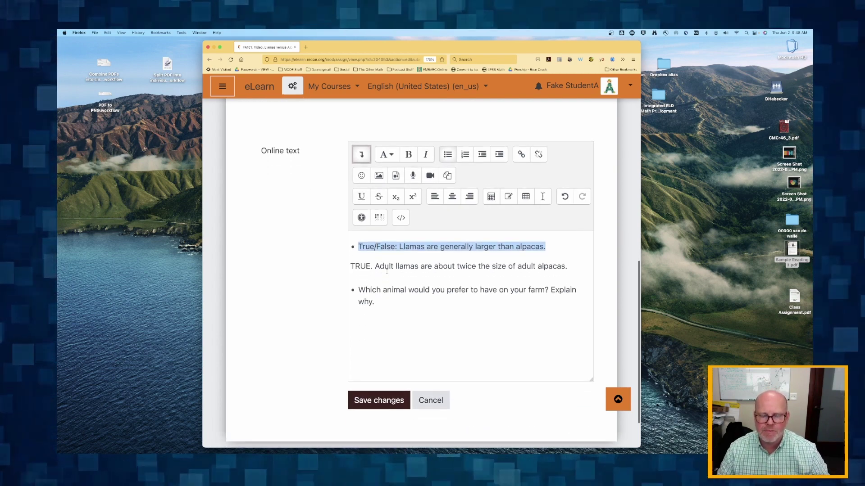
{"action": "left_click", "coordinate": [404, 155]}
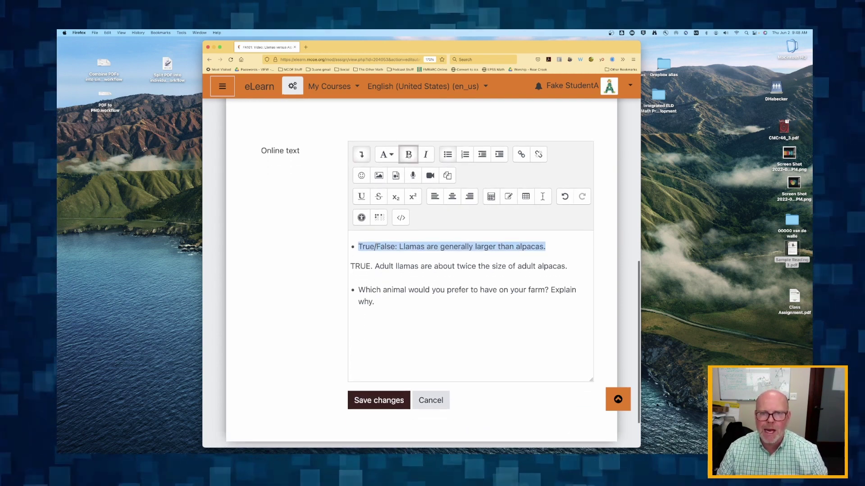
Answer the second prompt with 'I would prefer to have a llama because...' repeated, and bold that prompt.
{"action": "left_click", "coordinate": [376, 302]}
{"action": "key", "text": "Return"}
{"action": "key", "text": "Return"}
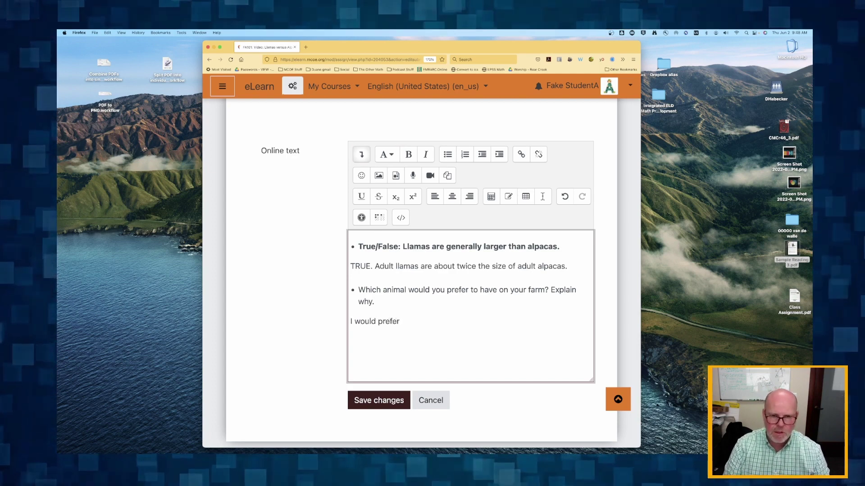
{"action": "type", "text": "I would prefer to have the lla"}
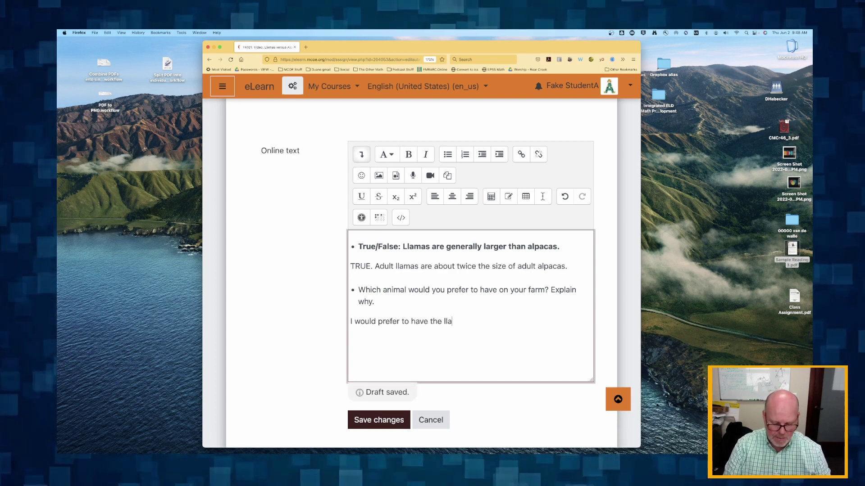
{"action": "type", "text": "ma becaus"}
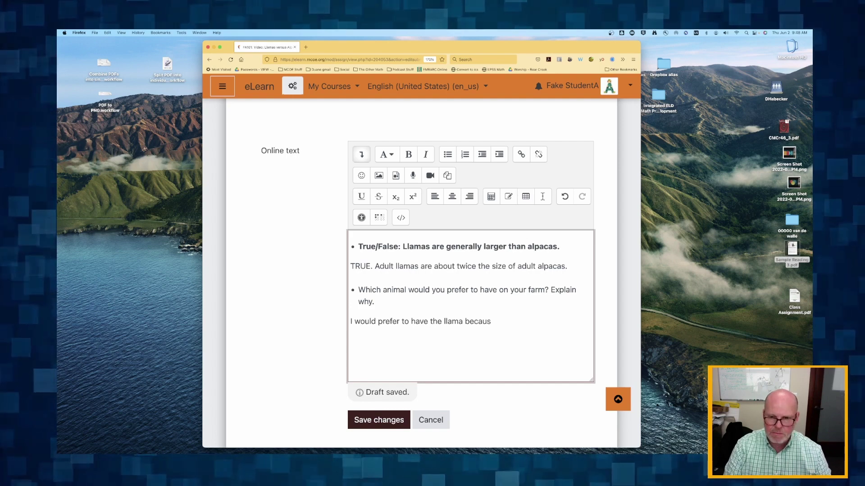
{"action": "type", "text": "e..."}
{"action": "double_click", "coordinate": [433, 322]}
{"action": "type", "text": "a"}
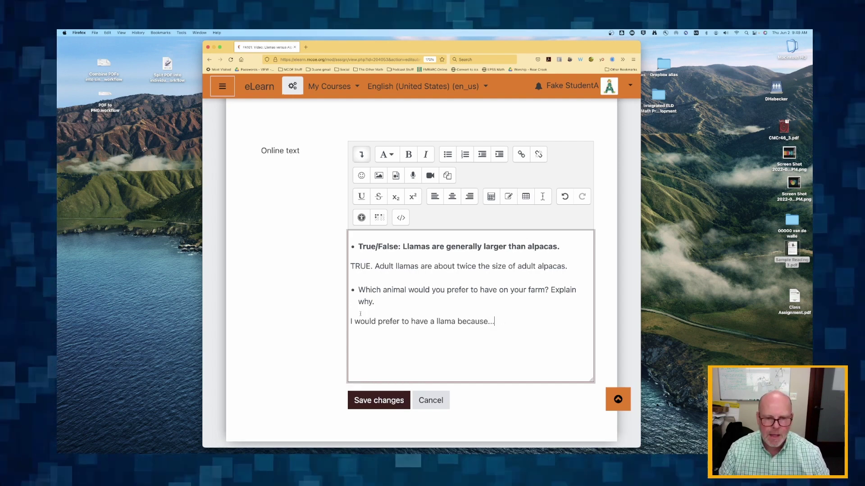
{"action": "triple_click", "coordinate": [350, 322]}
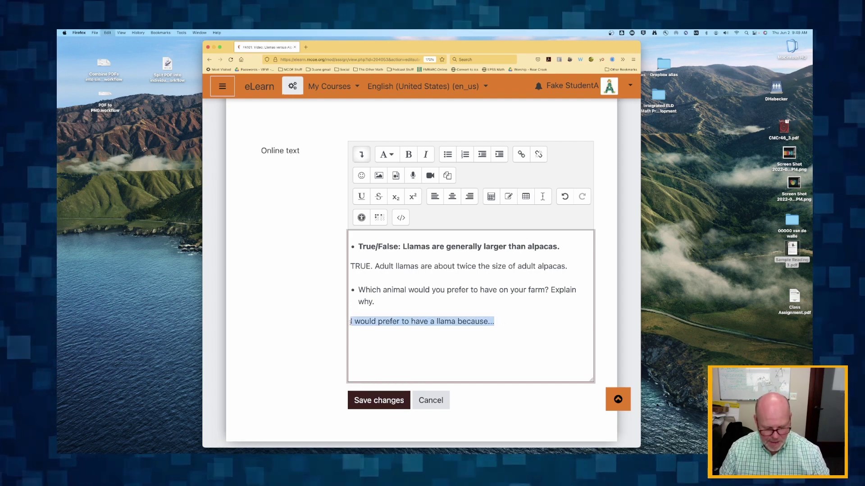
{"action": "key", "text": "super+c"}
{"action": "key", "text": "super+v"}
{"action": "key", "text": "super+v"}
{"action": "key", "text": "super+v"}
{"action": "key", "text": "super+v"}
{"action": "key", "text": "super+v"}
{"action": "key", "text": "super+v"}
{"action": "key", "text": "super+v"}
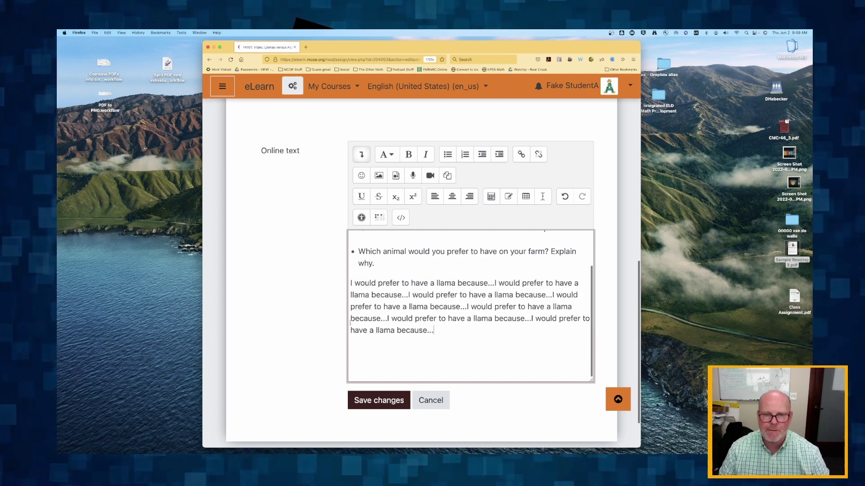
{"action": "triple_click", "coordinate": [389, 251]}
{"action": "key", "text": "super+b"}
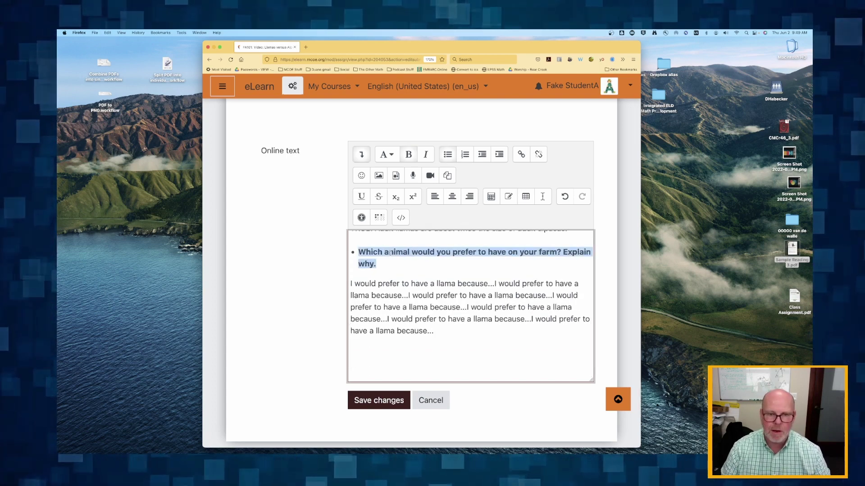
Save the submission, view the full online text answer, then return to Week 1 as the teacher.
{"action": "left_click", "coordinate": [378, 400]}
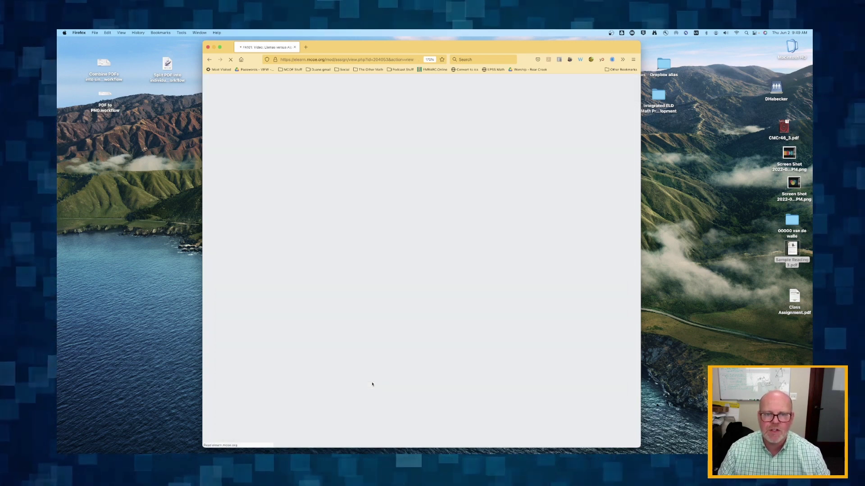
{"action": "scroll", "coordinate": [341, 381], "scroll_direction": "down", "scroll_amount": 10}
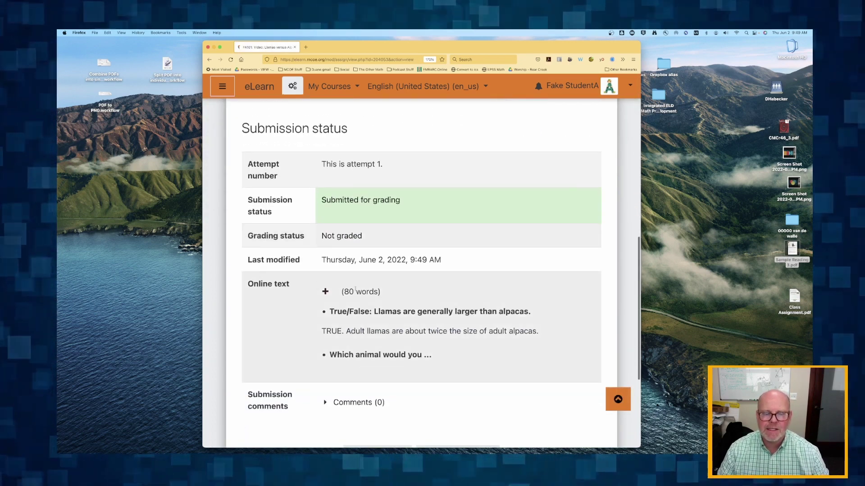
{"action": "scroll", "coordinate": [309, 264], "scroll_direction": "down", "scroll_amount": 2}
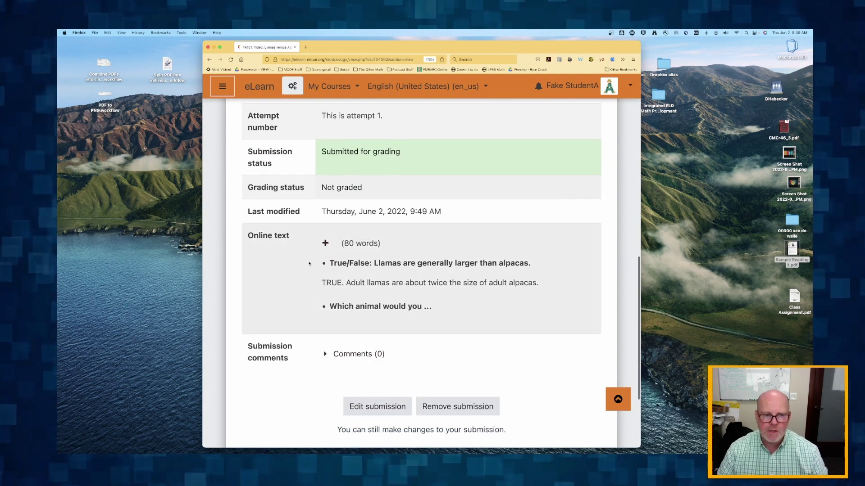
{"action": "left_click", "coordinate": [325, 243]}
{"action": "scroll", "coordinate": [311, 288], "scroll_direction": "down", "scroll_amount": 4}
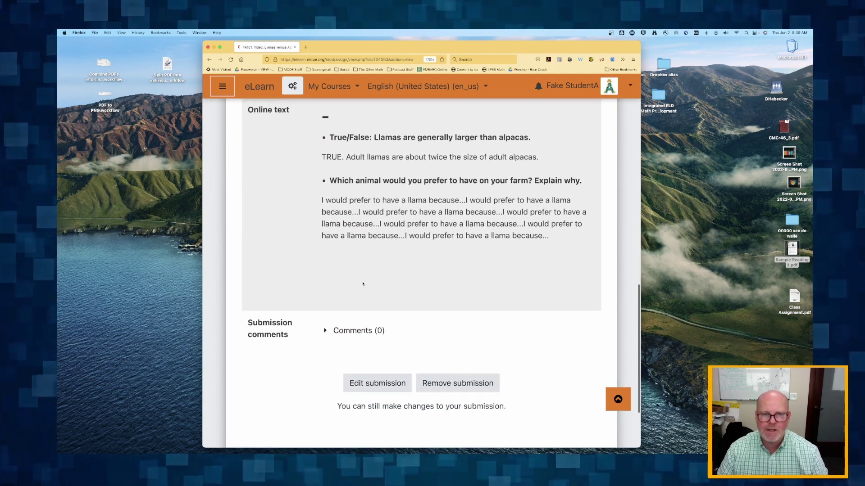
{"action": "scroll", "coordinate": [379, 230], "scroll_direction": "down", "scroll_amount": 4}
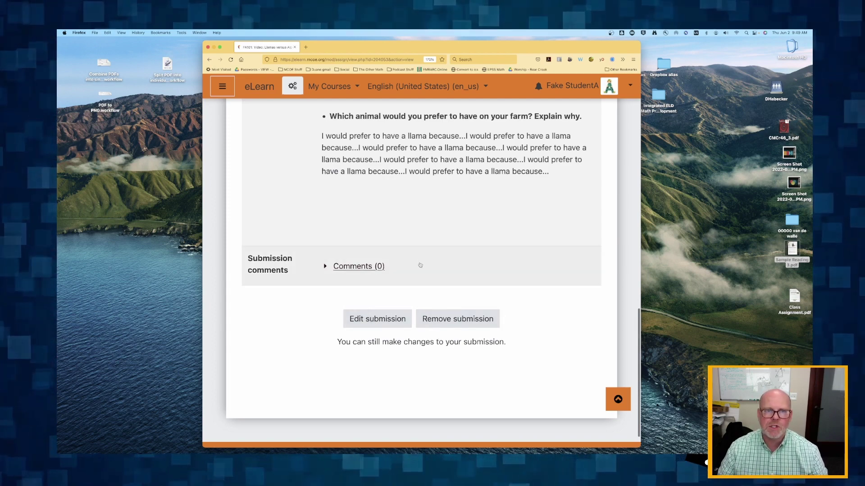
{"action": "scroll", "coordinate": [420, 261], "scroll_direction": "up", "scroll_amount": 5}
{"action": "scroll", "coordinate": [420, 259], "scroll_direction": "up", "scroll_amount": 15}
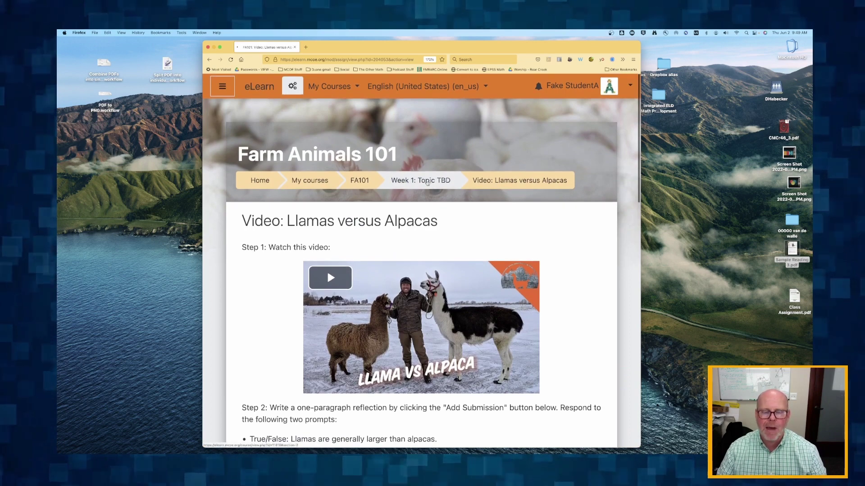
{"action": "left_click", "coordinate": [427, 182]}
{"action": "key", "text": "super+Tab"}
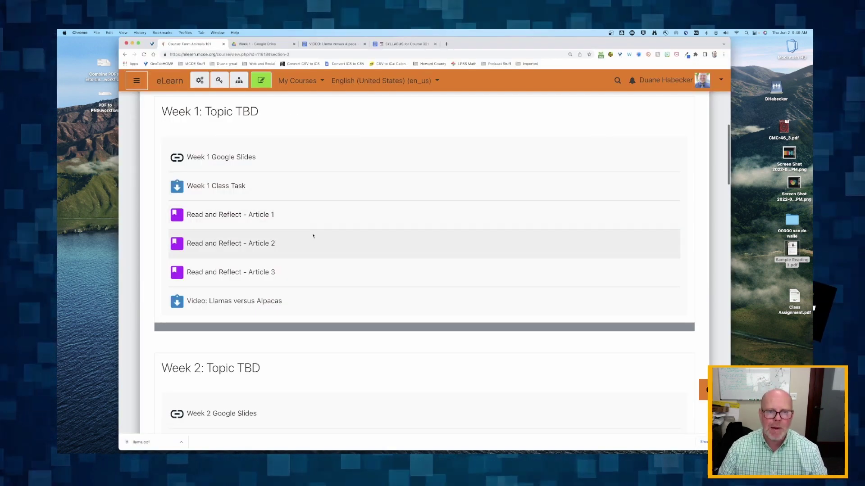
Open the llama assignment's grading page and expand the student's full answer text.
{"action": "left_click", "coordinate": [219, 304]}
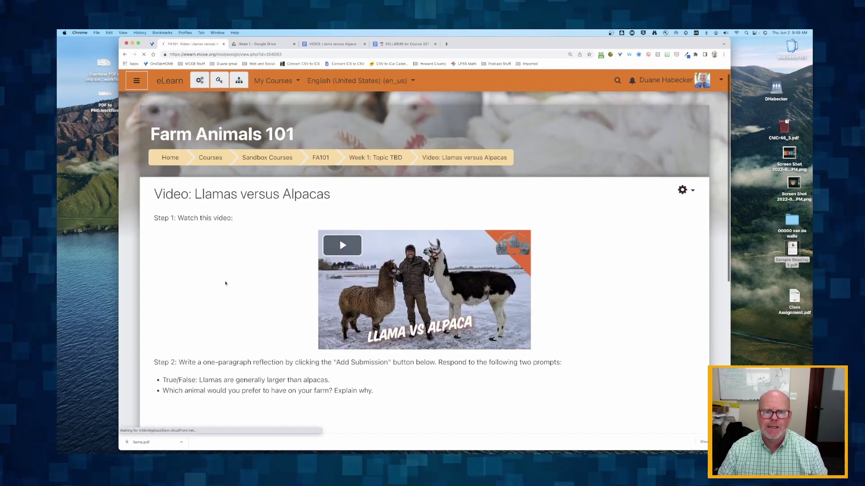
{"action": "scroll", "coordinate": [225, 283], "scroll_direction": "down", "scroll_amount": 6}
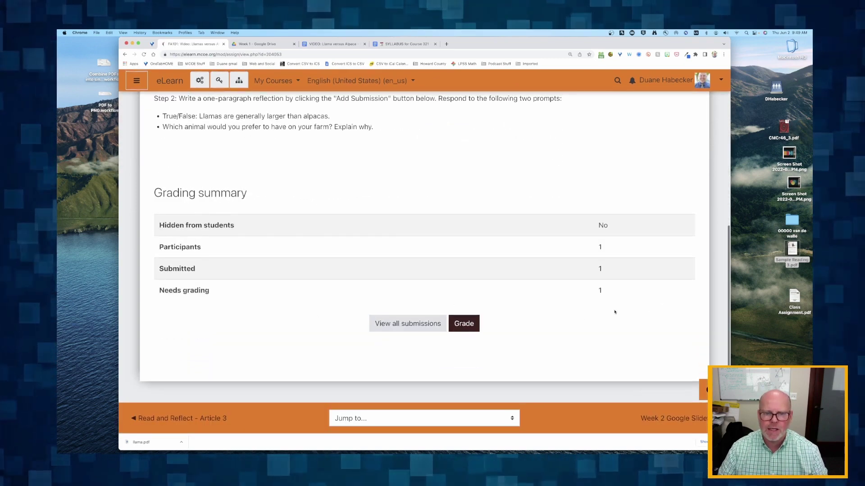
{"action": "left_click", "coordinate": [464, 323]}
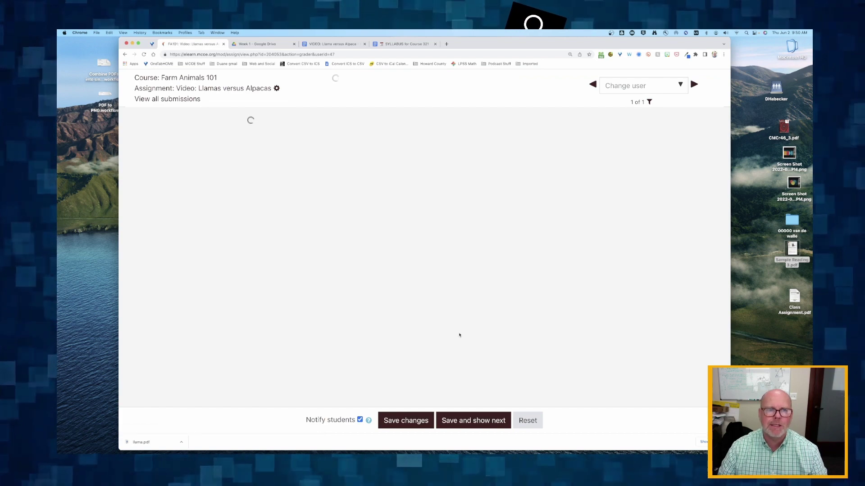
{"action": "left_click", "coordinate": [649, 102]}
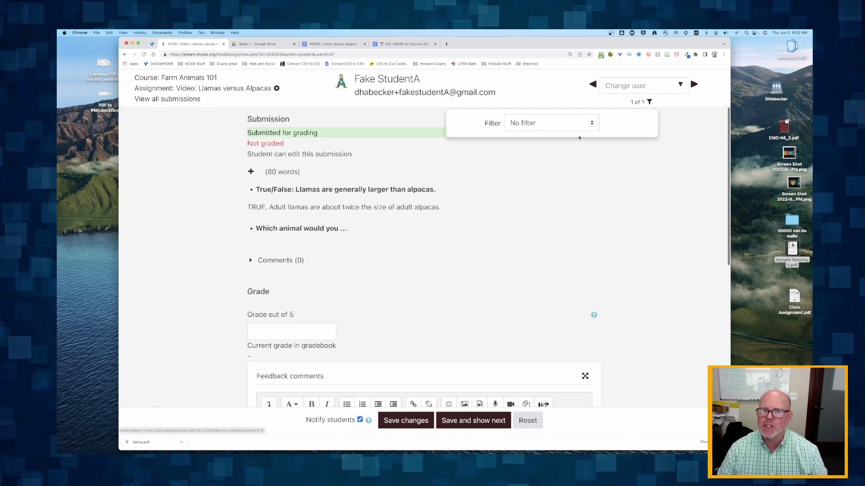
{"action": "left_click", "coordinate": [585, 123]}
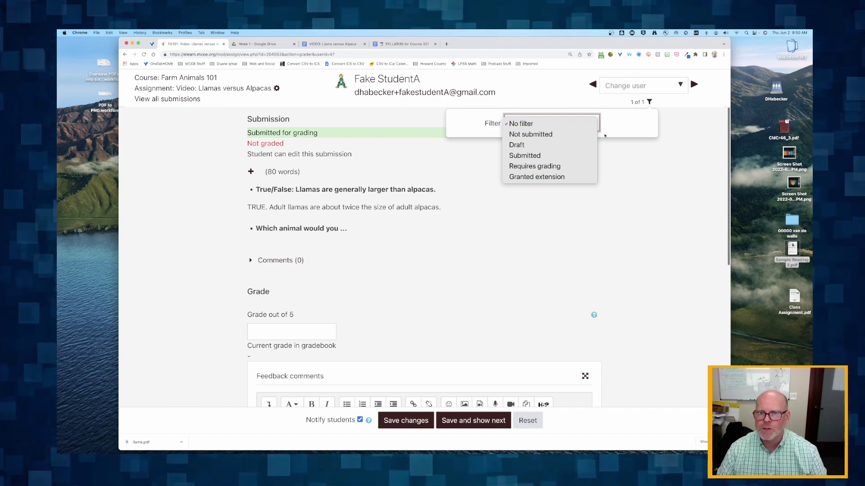
{"action": "left_click", "coordinate": [357, 226]}
{"action": "scroll", "coordinate": [267, 245], "scroll_direction": "down", "scroll_amount": 1}
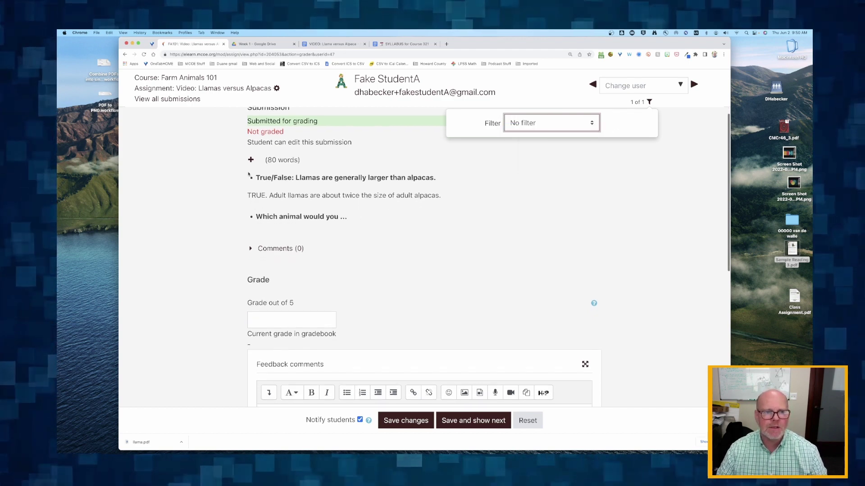
{"action": "left_click", "coordinate": [251, 160]}
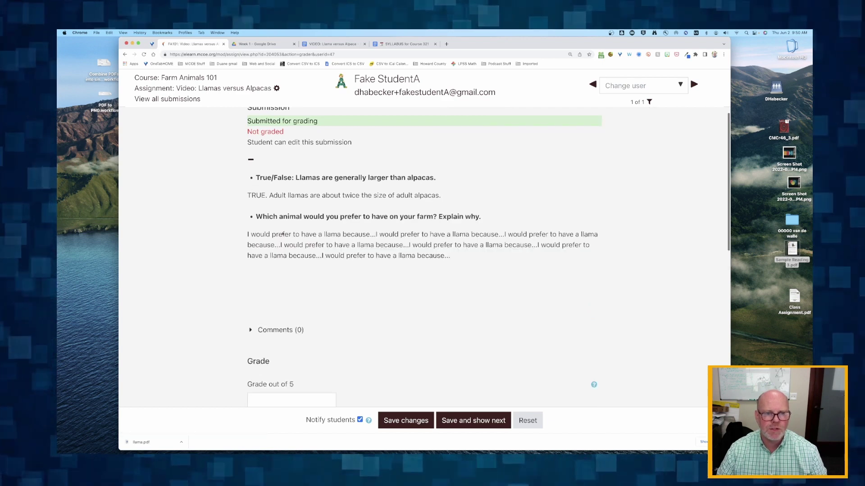
{"action": "scroll", "coordinate": [286, 245], "scroll_direction": "down", "scroll_amount": 3}
Grade the submission 5 out of 5, paste 'Here is the teacher feedback.' repeatedly, and save.
{"action": "left_click", "coordinate": [269, 265]}
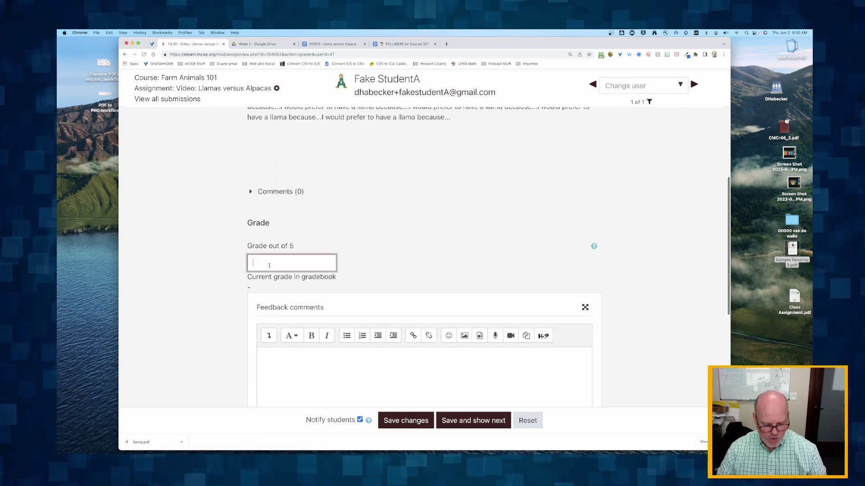
{"action": "scroll", "coordinate": [298, 242], "scroll_direction": "down", "scroll_amount": 5}
{"action": "left_click", "coordinate": [298, 242]}
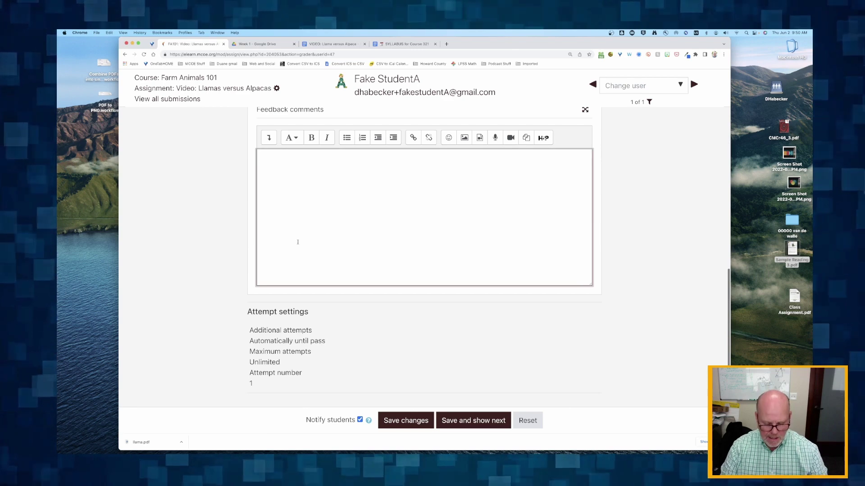
{"action": "type", "text": "Here is the"}
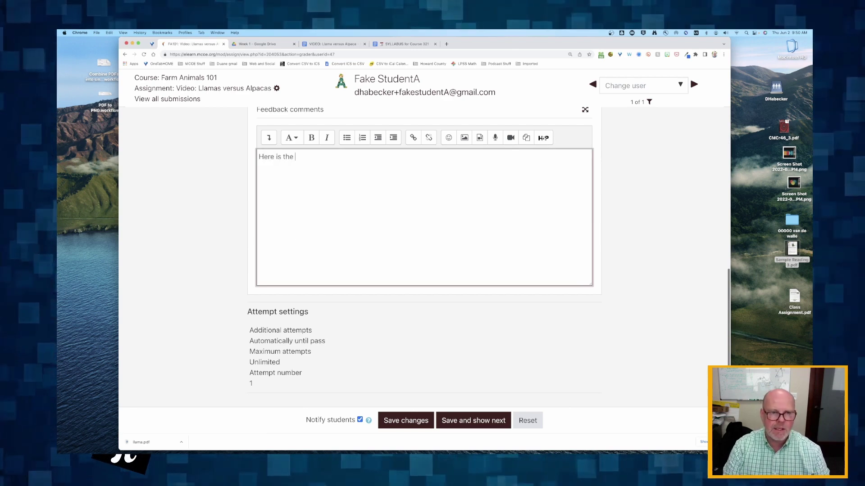
{"action": "type", "text": " teacher feedback."}
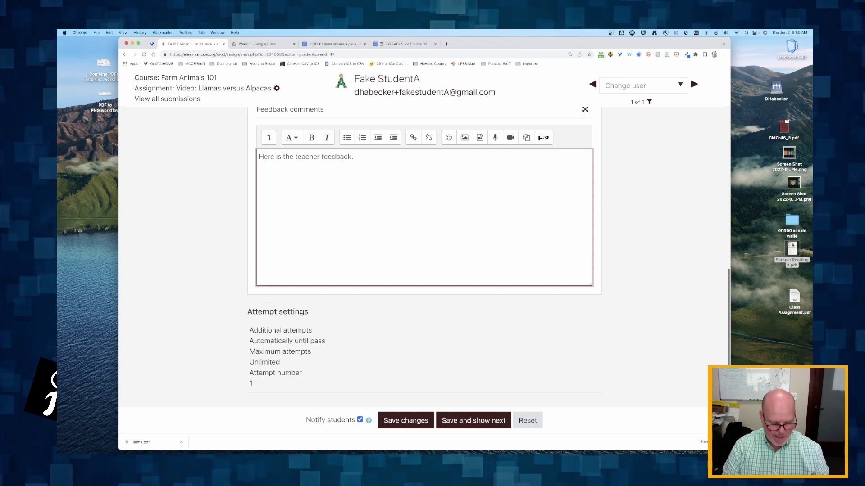
{"action": "key", "text": "super+a"}
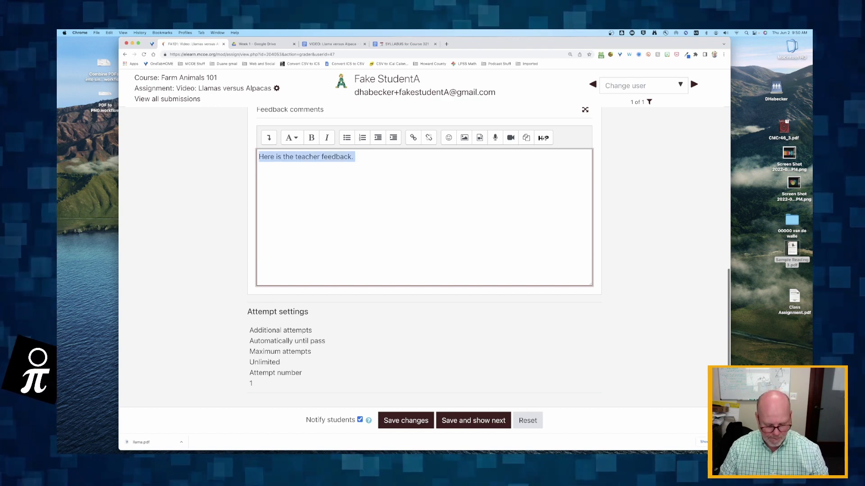
{"action": "key", "text": "super+c"}
{"action": "key", "text": "super+v"}
{"action": "key", "text": "super+v"}
{"action": "key", "text": "super+v"}
{"action": "key", "text": "super+v"}
{"action": "key", "text": "super+v"}
{"action": "key", "text": "super+v"}
{"action": "key", "text": "super+v"}
{"action": "key", "text": "super+v"}
{"action": "key", "text": "super+v"}
{"action": "key", "text": "super+v"}
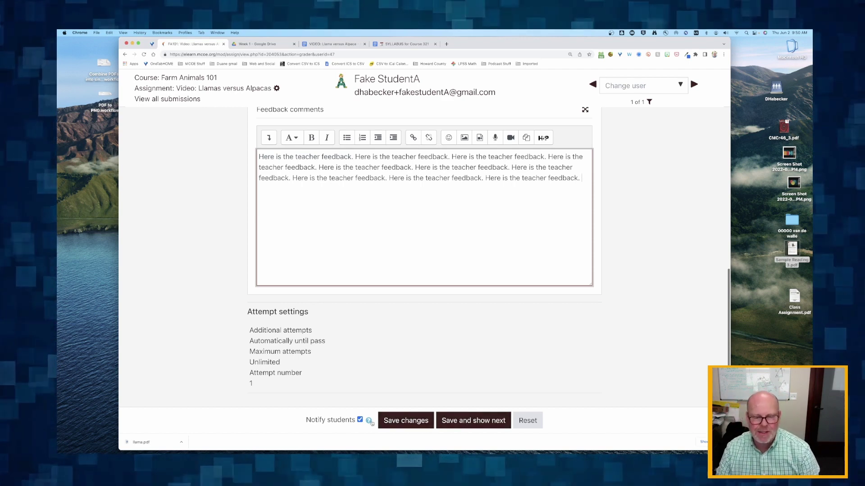
{"action": "left_click", "coordinate": [397, 425]}
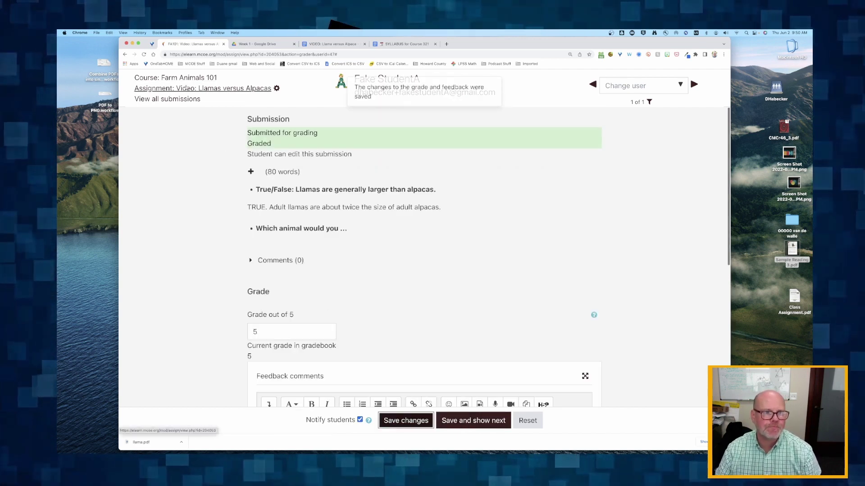
{"action": "left_click", "coordinate": [186, 87]}
Check the grading summary shows 0 needing grading, then go back to the Week 1 section.
{"action": "scroll", "coordinate": [265, 243], "scroll_direction": "down", "scroll_amount": 5}
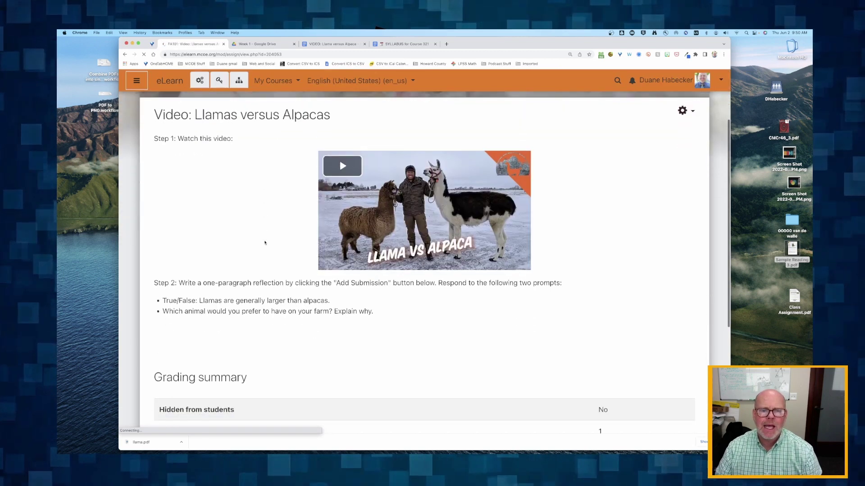
{"action": "scroll", "coordinate": [265, 243], "scroll_direction": "down", "scroll_amount": 3}
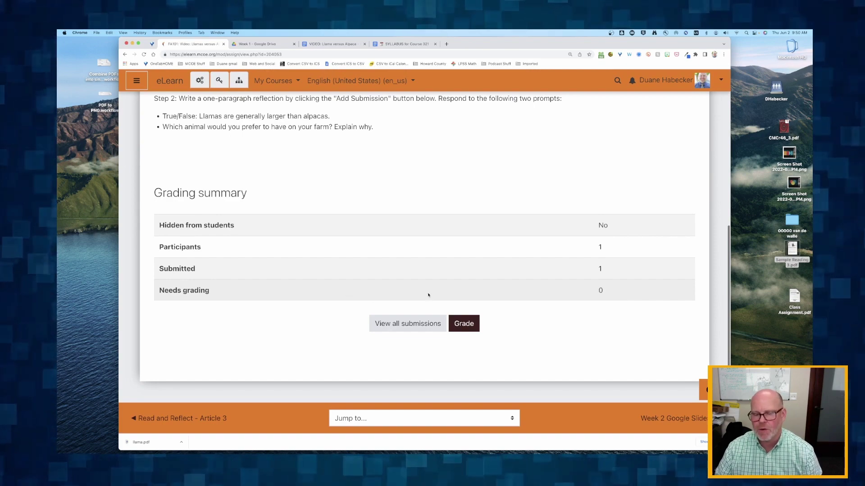
{"action": "scroll", "coordinate": [390, 214], "scroll_direction": "up", "scroll_amount": 10}
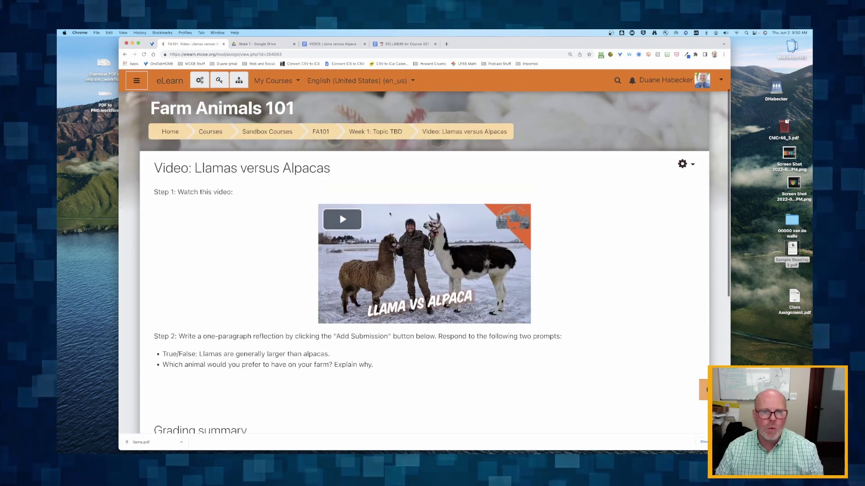
{"action": "left_click", "coordinate": [366, 165]}
{"action": "key", "text": "super+Tab"}
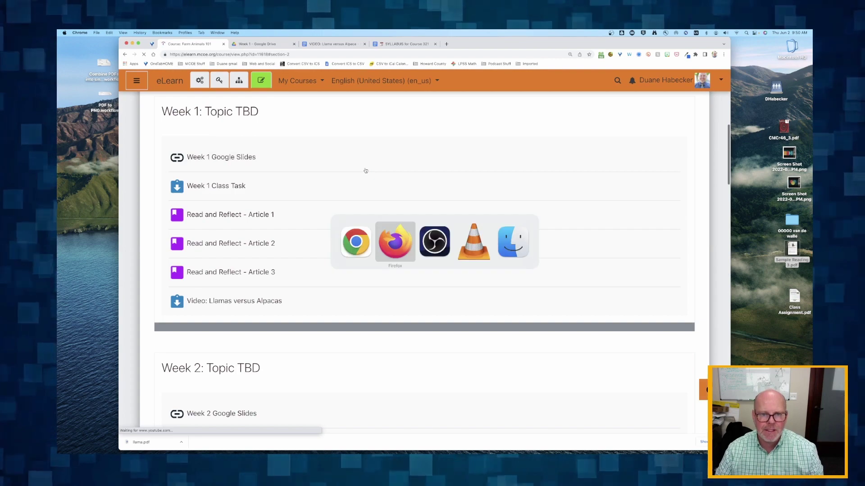
As the student, open the llama assignment, read the full teacher feedback, and return to Week 1.
{"action": "scroll", "coordinate": [322, 298], "scroll_direction": "down", "scroll_amount": 2}
{"action": "left_click", "coordinate": [316, 309]}
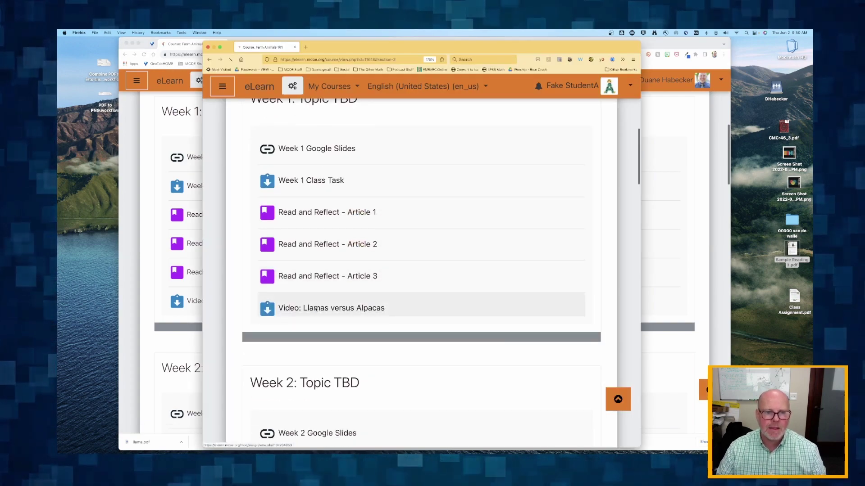
{"action": "scroll", "coordinate": [316, 309], "scroll_direction": "down", "scroll_amount": 10}
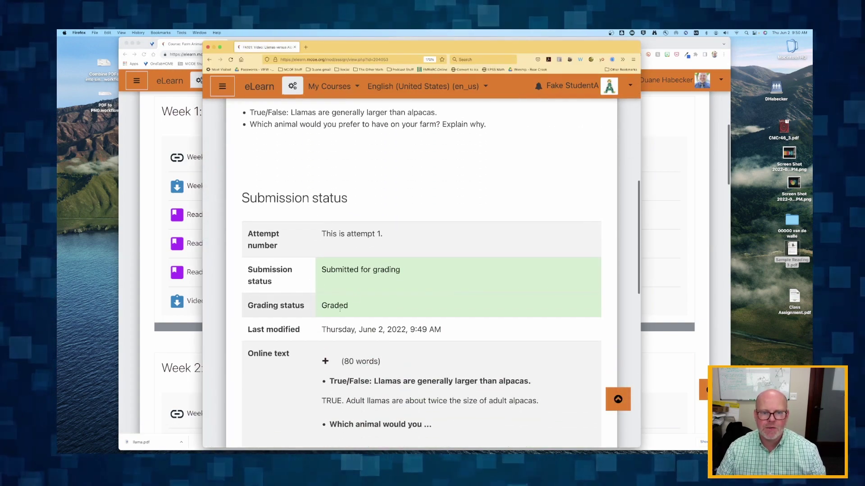
{"action": "scroll", "coordinate": [318, 309], "scroll_direction": "down", "scroll_amount": 5}
{"action": "scroll", "coordinate": [331, 306], "scroll_direction": "down", "scroll_amount": 5}
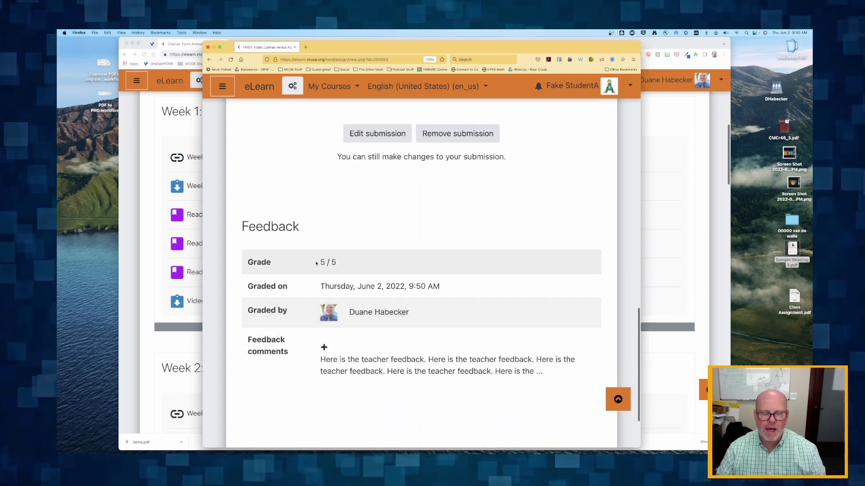
{"action": "scroll", "coordinate": [322, 320], "scroll_direction": "down", "scroll_amount": 2}
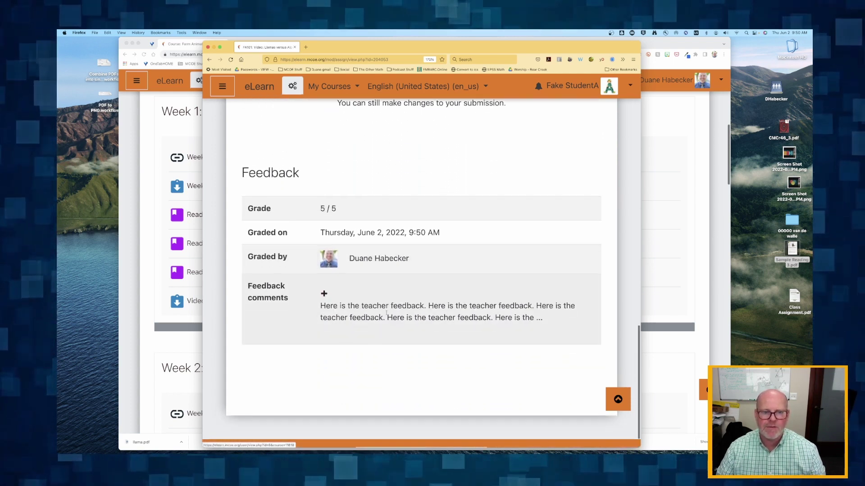
{"action": "left_click", "coordinate": [322, 293]}
{"action": "scroll", "coordinate": [345, 340], "scroll_direction": "up", "scroll_amount": 15}
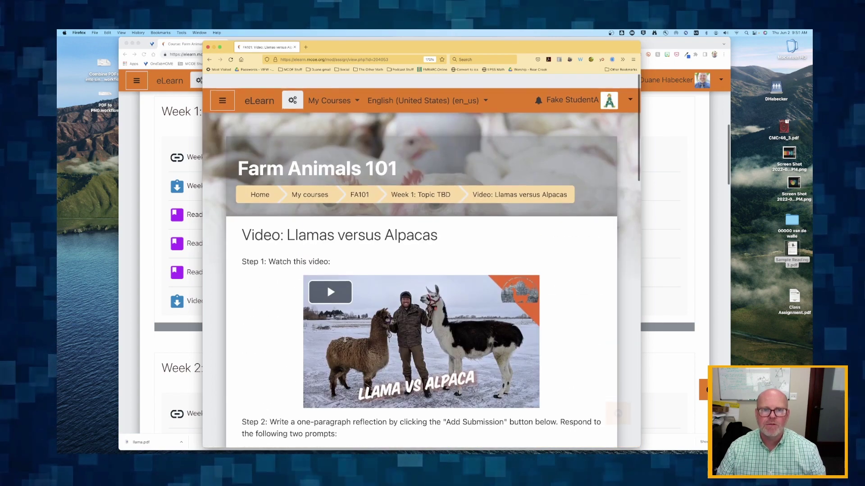
{"action": "left_click", "coordinate": [411, 181]}
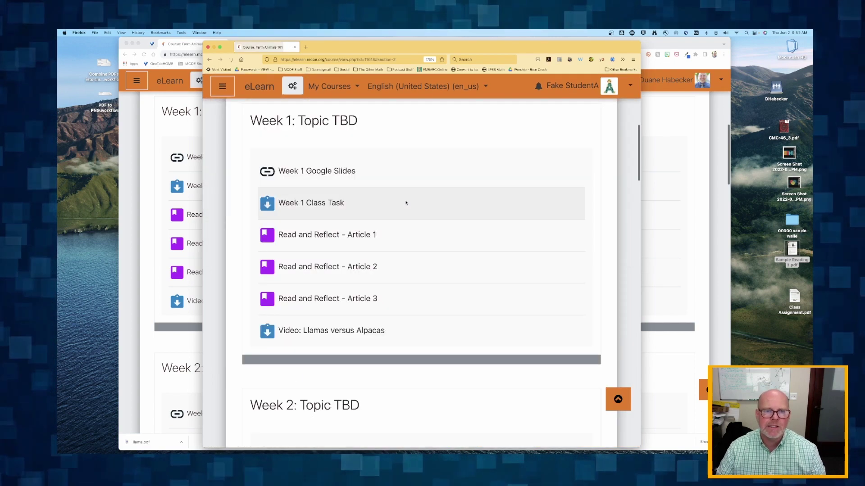
{"action": "key", "text": "super+Tab"}
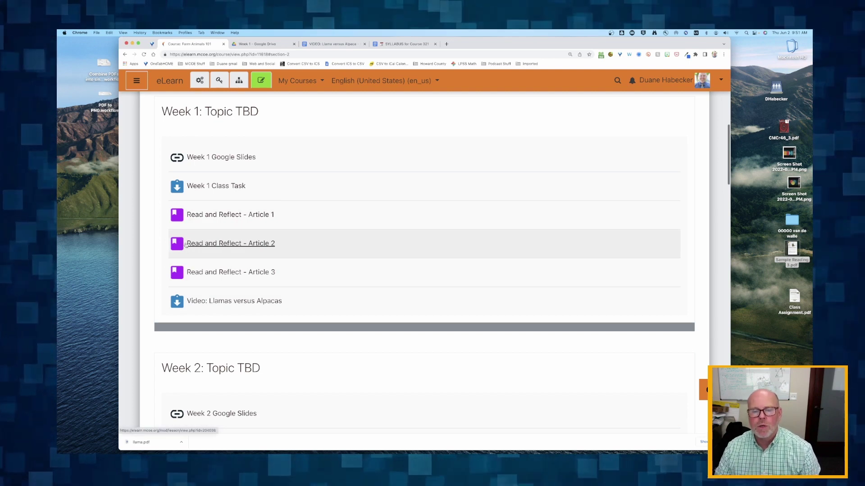
Turn editing on for the Farm Animals 101 course page.
{"action": "left_click", "coordinate": [262, 81]}
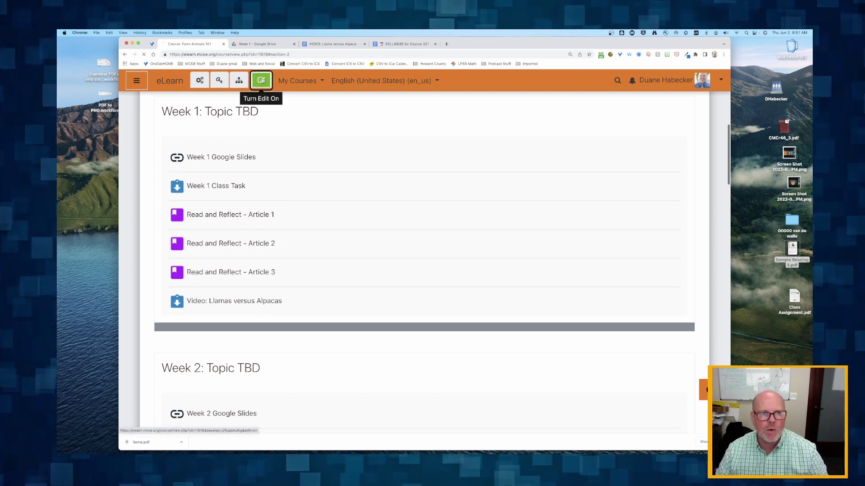
{"action": "left_click", "coordinate": [339, 44]}
Copy the YouTube video link from the Llama versus Alpaca document's link preview.
{"action": "left_click", "coordinate": [356, 144]}
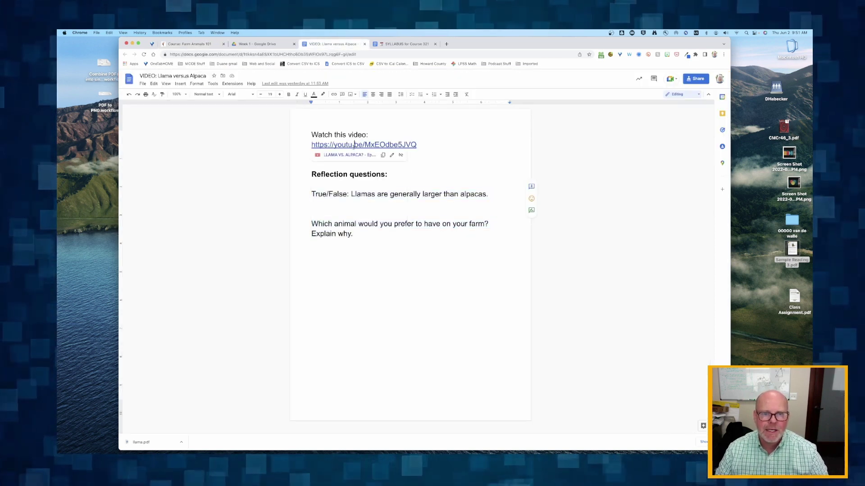
{"action": "left_click", "coordinate": [384, 156]}
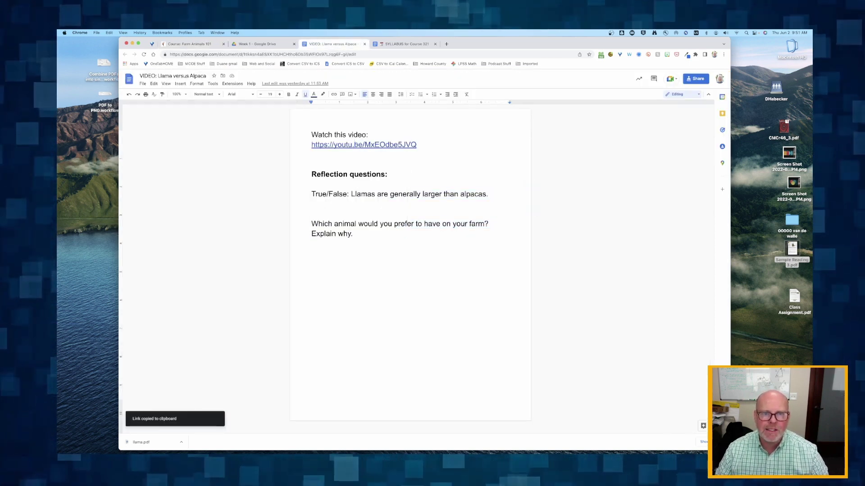
{"action": "left_click", "coordinate": [346, 194]}
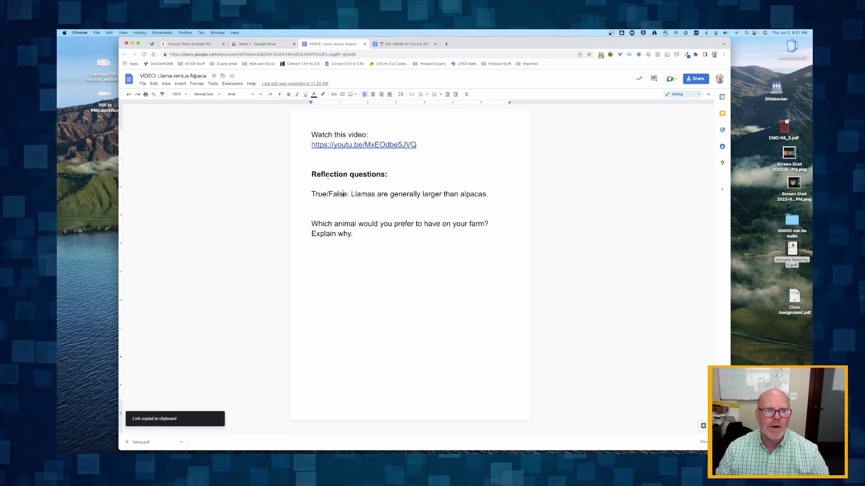
{"action": "left_click", "coordinate": [261, 44]}
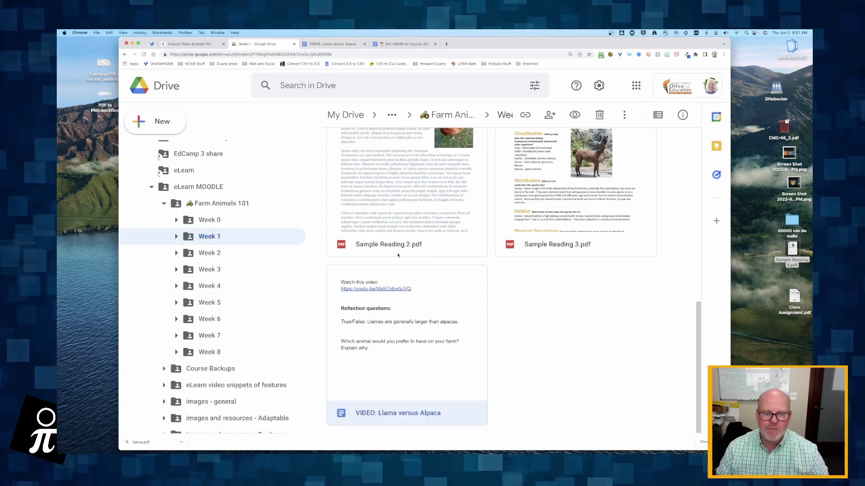
Scroll through the Week 1 files in the Google Drive folder.
{"action": "scroll", "coordinate": [360, 77], "scroll_direction": "up", "scroll_amount": 2}
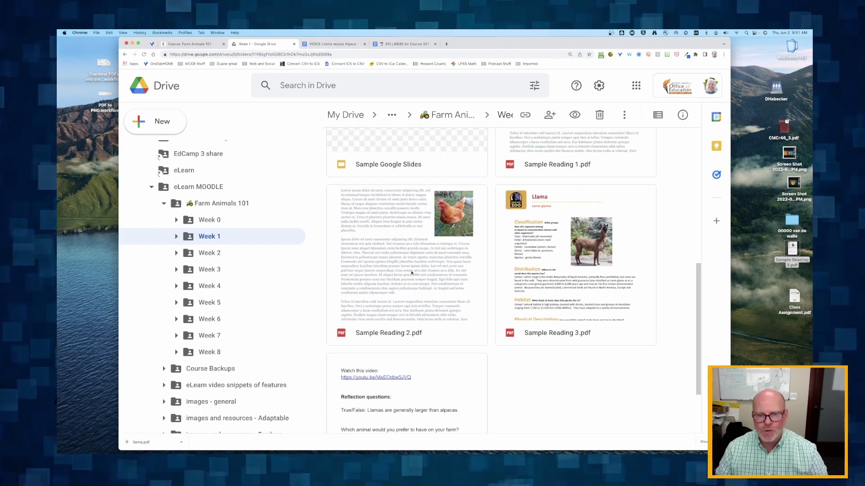
{"action": "scroll", "coordinate": [412, 272], "scroll_direction": "down", "scroll_amount": 2}
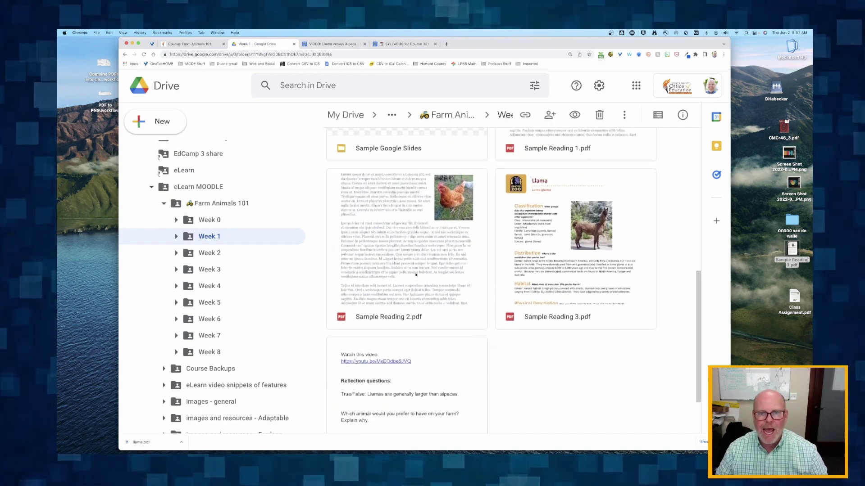
{"action": "scroll", "coordinate": [416, 275], "scroll_direction": "up", "scroll_amount": 7}
{"action": "scroll", "coordinate": [467, 361], "scroll_direction": "down", "scroll_amount": 3}
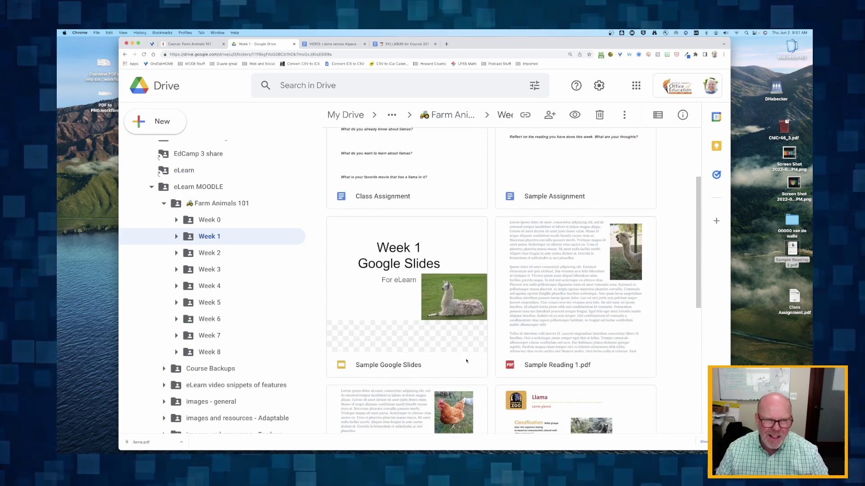
{"action": "scroll", "coordinate": [486, 358], "scroll_direction": "down", "scroll_amount": 4}
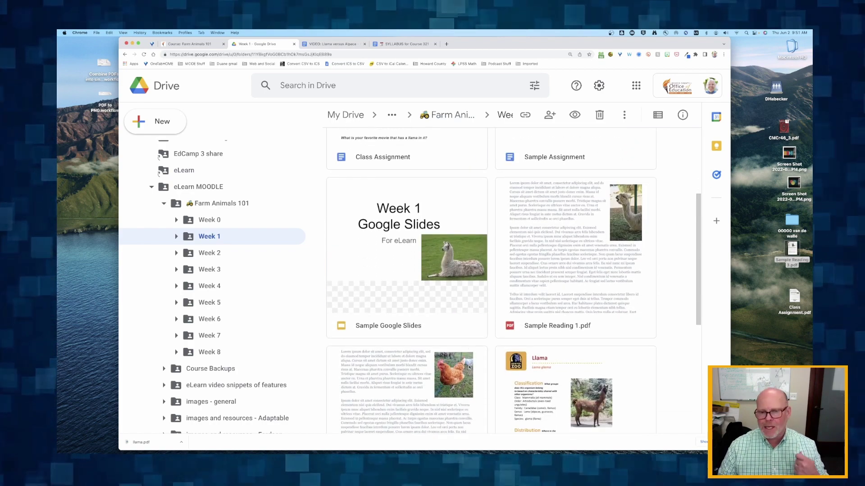
{"action": "scroll", "coordinate": [469, 367], "scroll_direction": "down", "scroll_amount": 4}
{"action": "scroll", "coordinate": [469, 367], "scroll_direction": "up", "scroll_amount": 12}
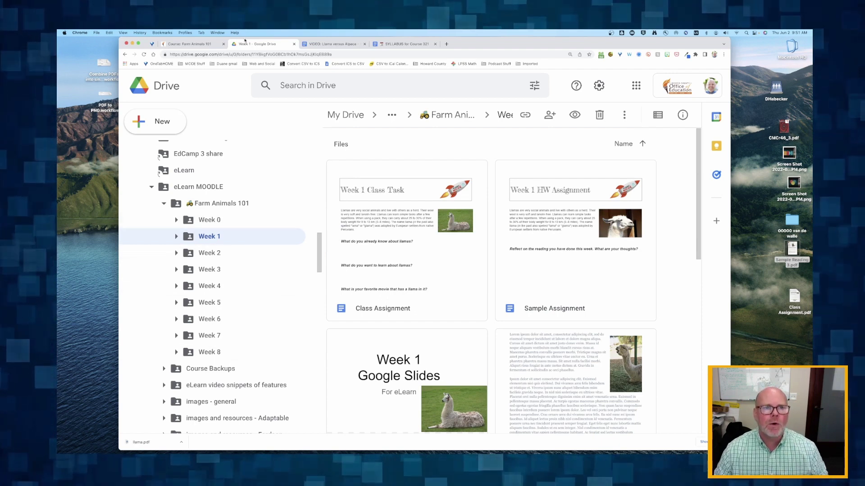
Back in the course, add a new Lesson activity to Week 1.
{"action": "left_click", "coordinate": [213, 46]}
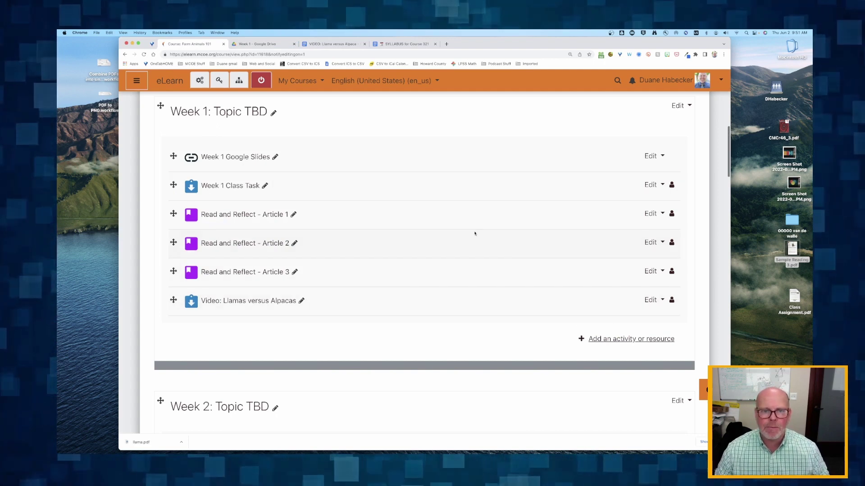
{"action": "left_click", "coordinate": [649, 340]}
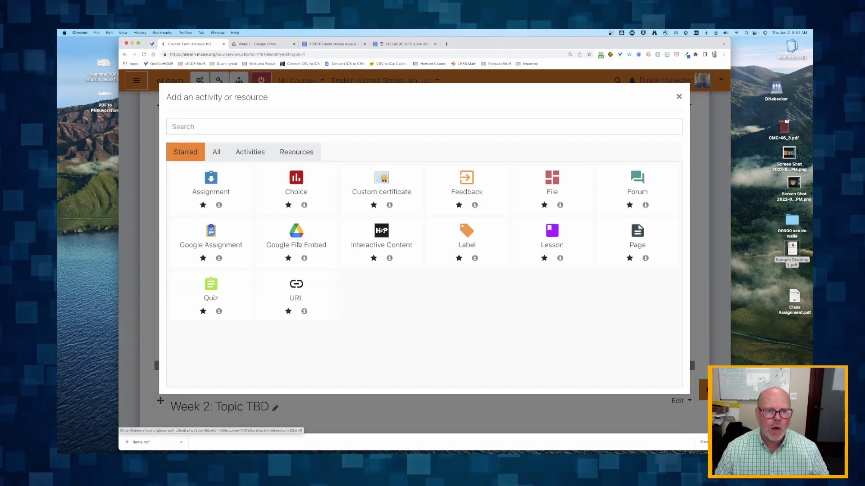
{"action": "left_click", "coordinate": [550, 237]}
{"action": "left_click", "coordinate": [363, 246]}
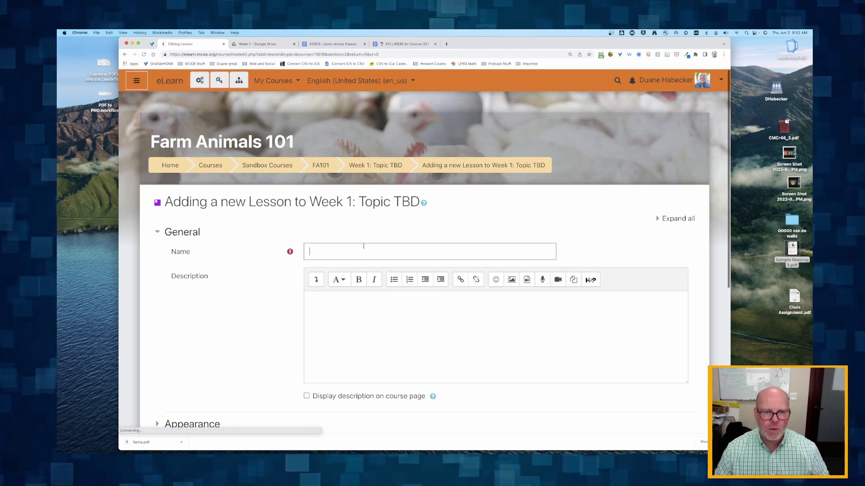
Name the lesson 'Video: Llamas versus Alpacas', fixing the typo.
{"action": "type", "text": "Video"}
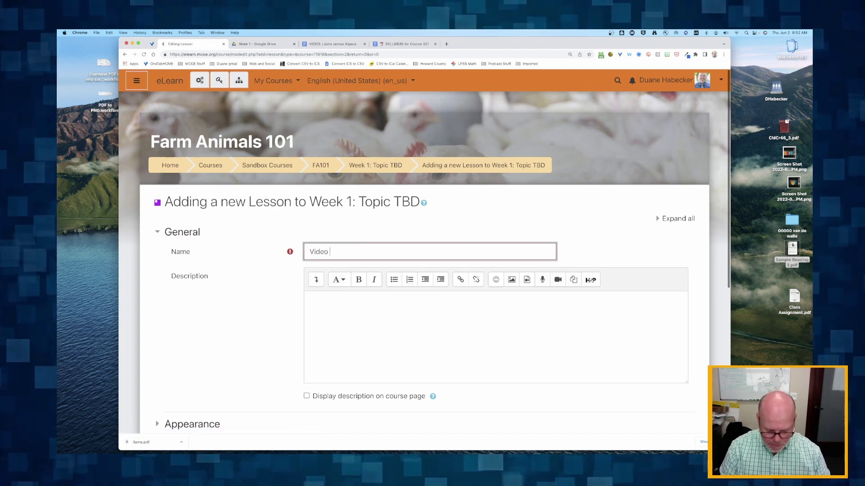
{"action": "type", "text": ": L"}
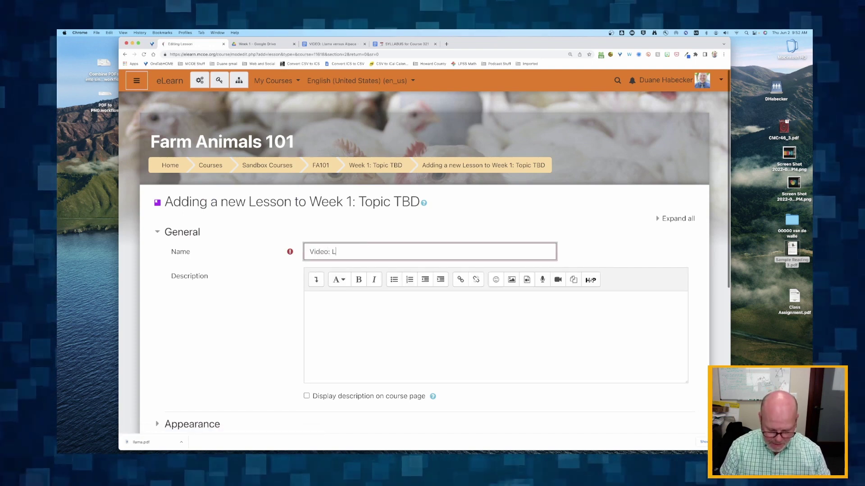
{"action": "type", "text": "lamas versus Al"}
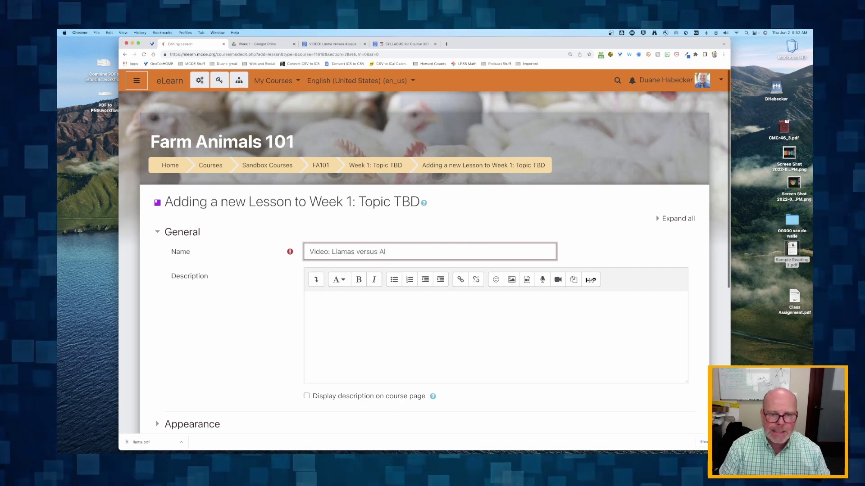
{"action": "type", "text": "pap"}
{"action": "key", "text": "BackSpace"}
{"action": "type", "text": "cas"}
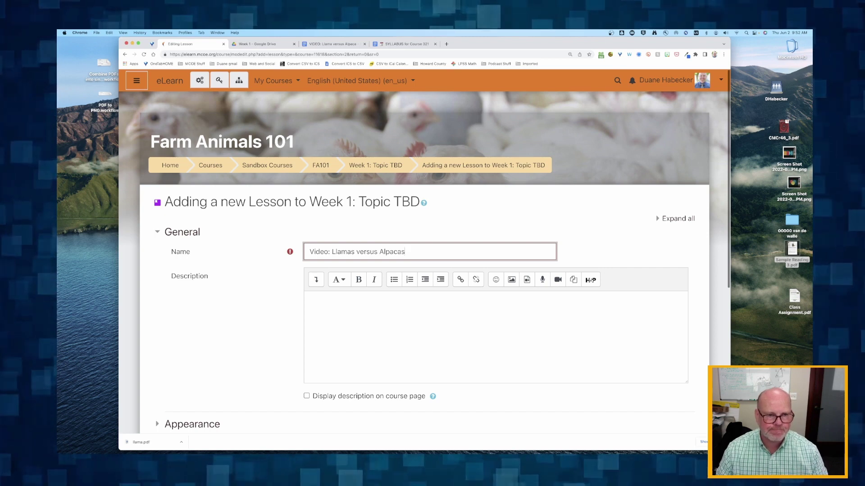
{"action": "scroll", "coordinate": [338, 252], "scroll_direction": "down", "scroll_amount": 2}
Write 'Step 1: Watch this video:' plus the pasted YouTube address in the description.
{"action": "left_click", "coordinate": [343, 270]}
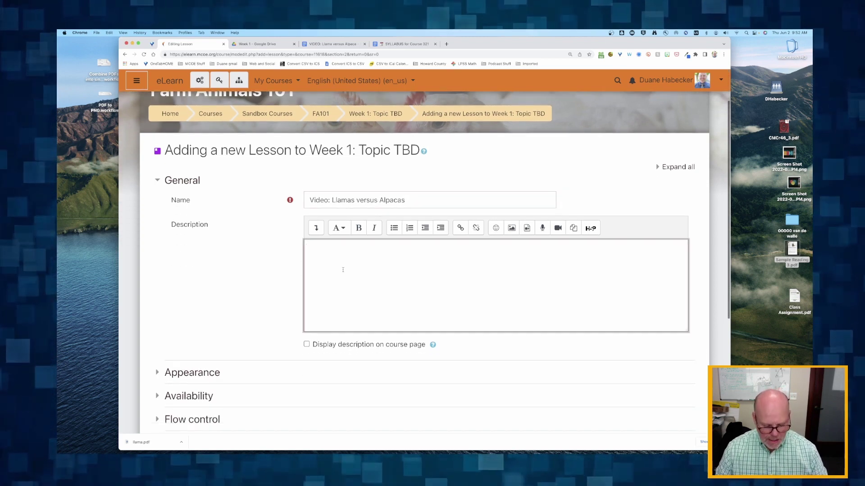
{"action": "type", "text": "Step"}
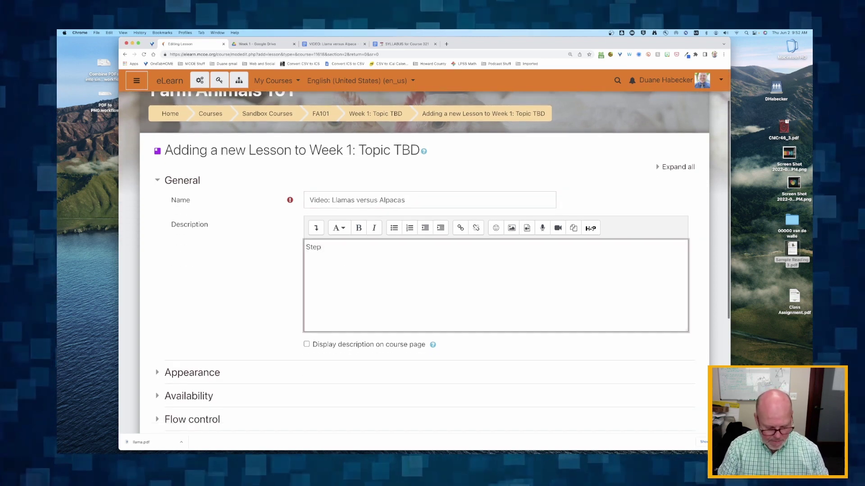
{"action": "type", "text": " 1: Watch"}
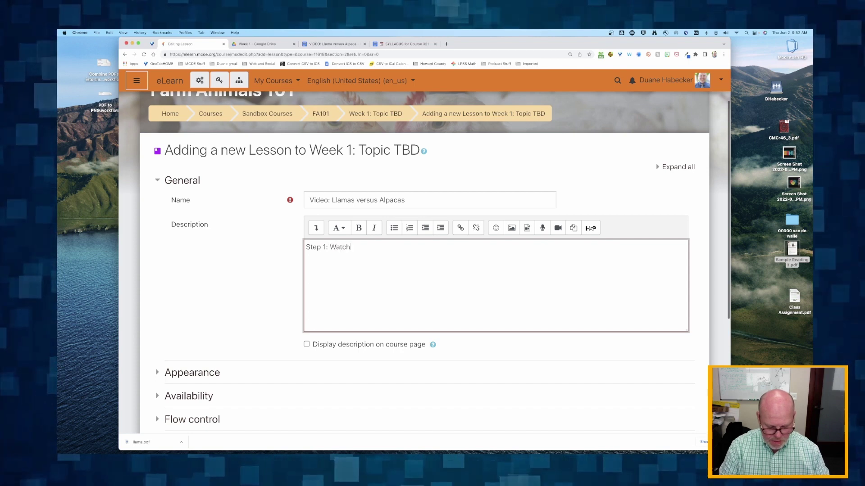
{"action": "type", "text": " this video"}
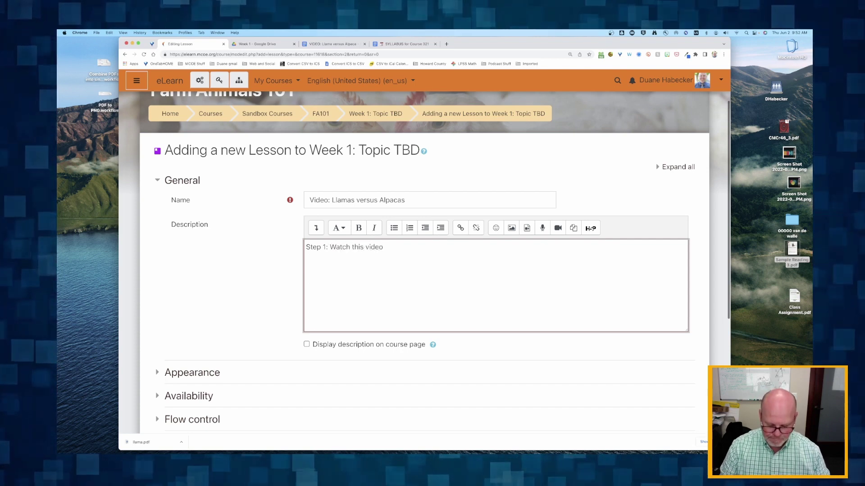
{"action": "type", "text": ":"}
{"action": "type", "text": "https://youtu.be/MxEOdbe5JVQ"}
{"action": "key", "text": "Return"}
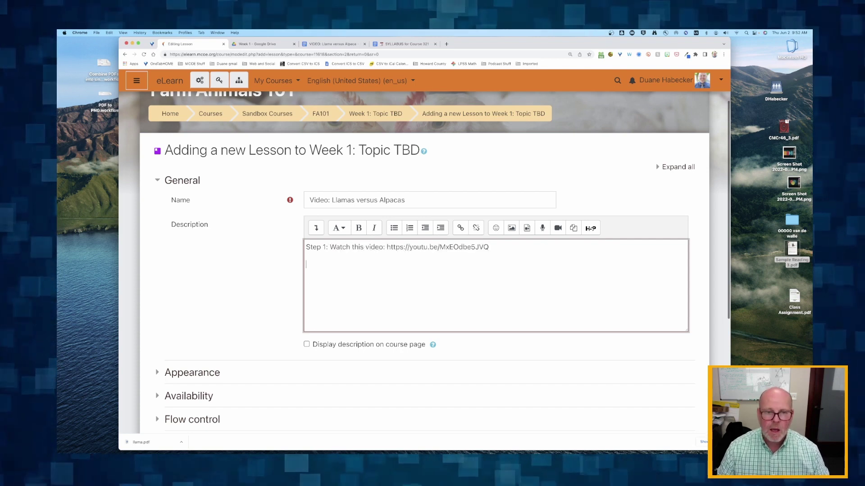
{"action": "left_click_drag", "start_coordinate": [388, 247], "coordinate": [488, 246]}
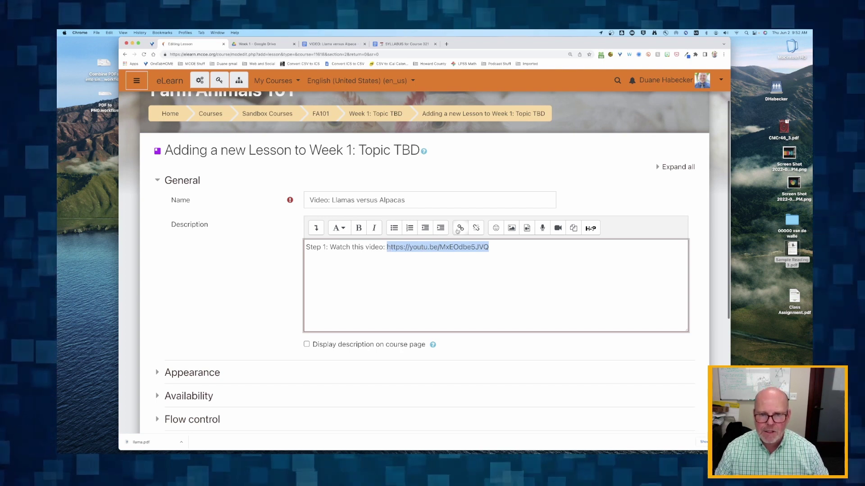
{"action": "left_click", "coordinate": [459, 229]}
{"action": "key", "text": "super+v"}
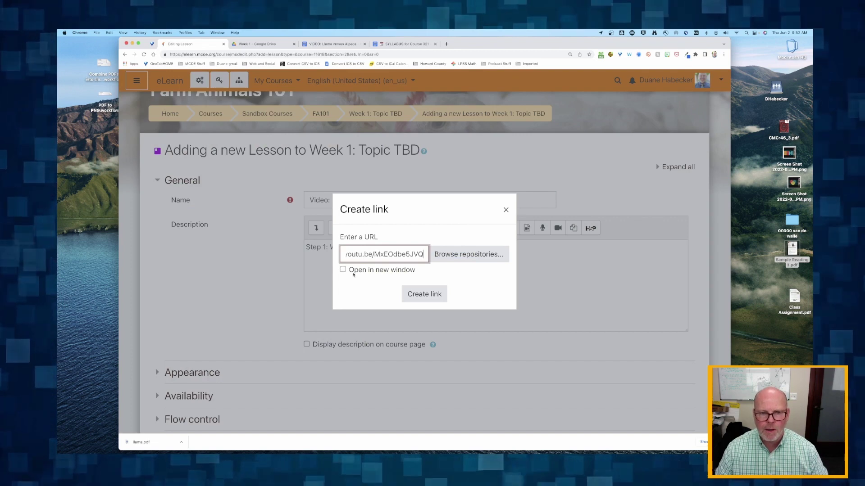
{"action": "left_click", "coordinate": [425, 294]}
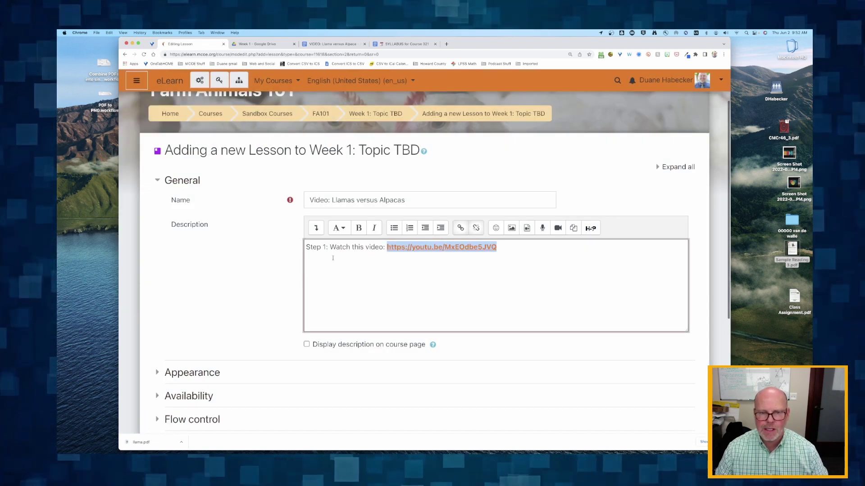
{"action": "left_click", "coordinate": [333, 257]}
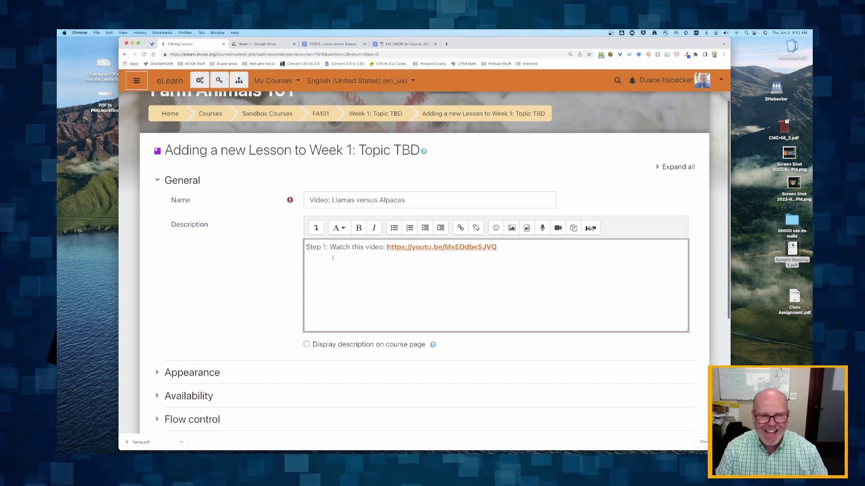
{"action": "type", "text": "Step"}
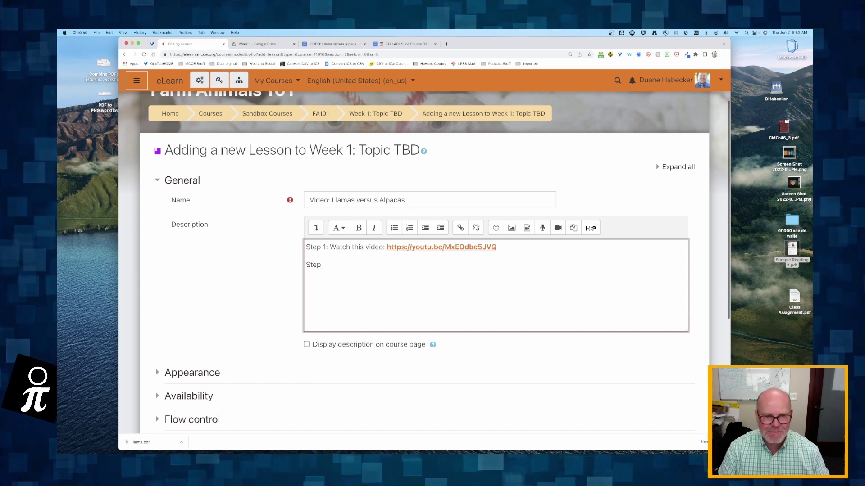
{"action": "type", "text": " 2: Wr"}
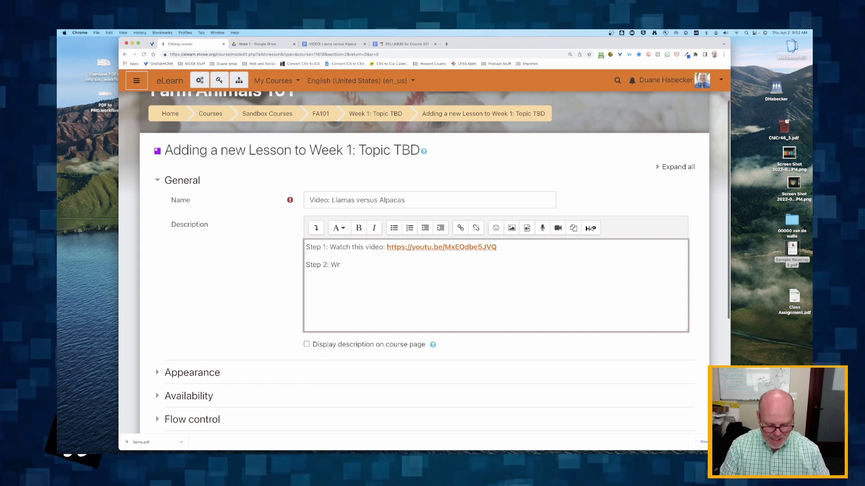
Complete the second line as 'Step 2: Answer the reflection questions below.'.
{"action": "key", "text": "BackSpace"}
{"action": "key", "text": "BackSpace"}
{"action": "type", "text": "Answer the"}
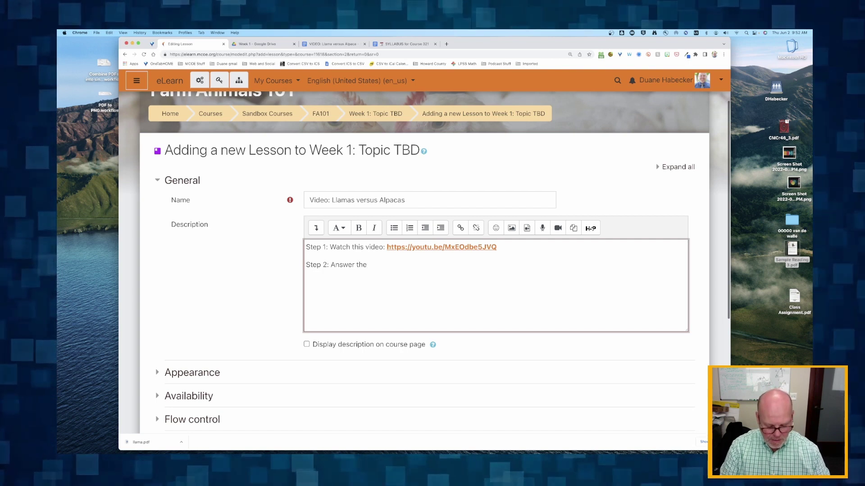
{"action": "type", "text": " reflection "}
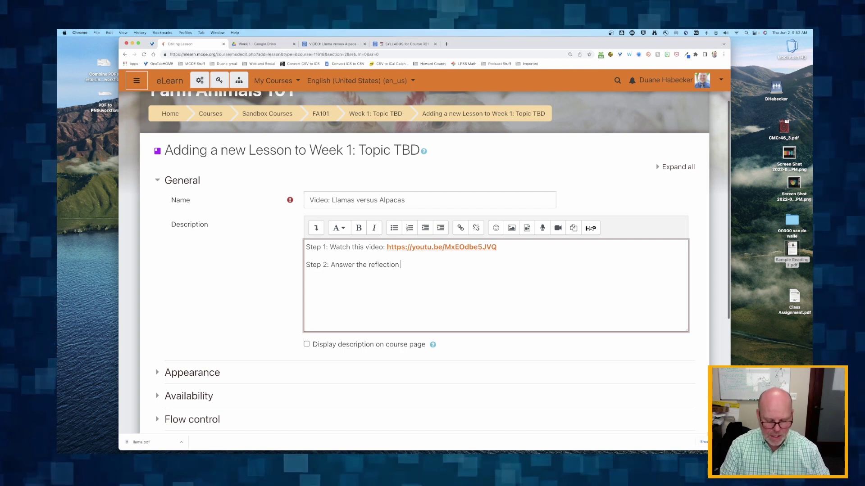
{"action": "type", "text": "questions below..."}
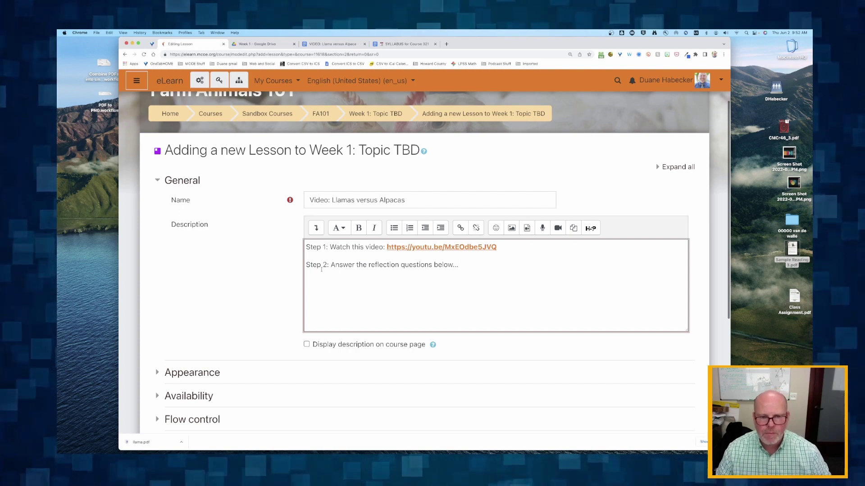
{"action": "scroll", "coordinate": [297, 272], "scroll_direction": "down", "scroll_amount": 4}
Expand 'Show more...' under Appearance and look over the lesson's additional settings.
{"action": "scroll", "coordinate": [295, 274], "scroll_direction": "up", "scroll_amount": 2}
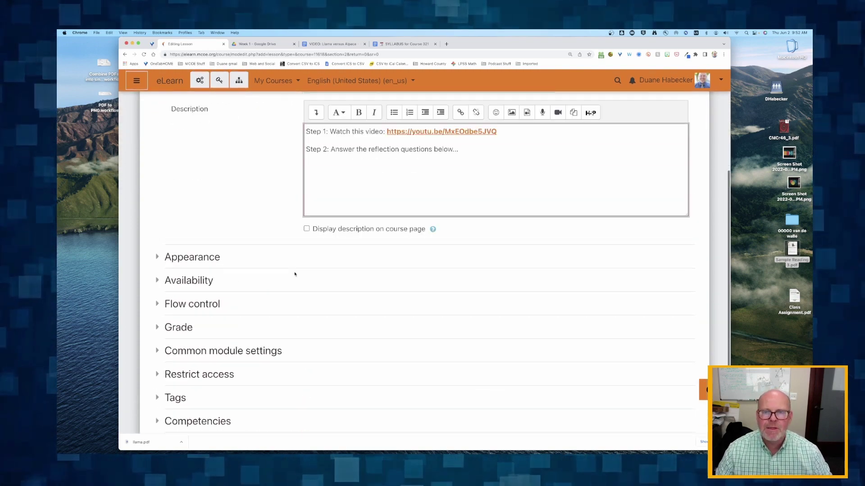
{"action": "scroll", "coordinate": [294, 274], "scroll_direction": "up", "scroll_amount": 4}
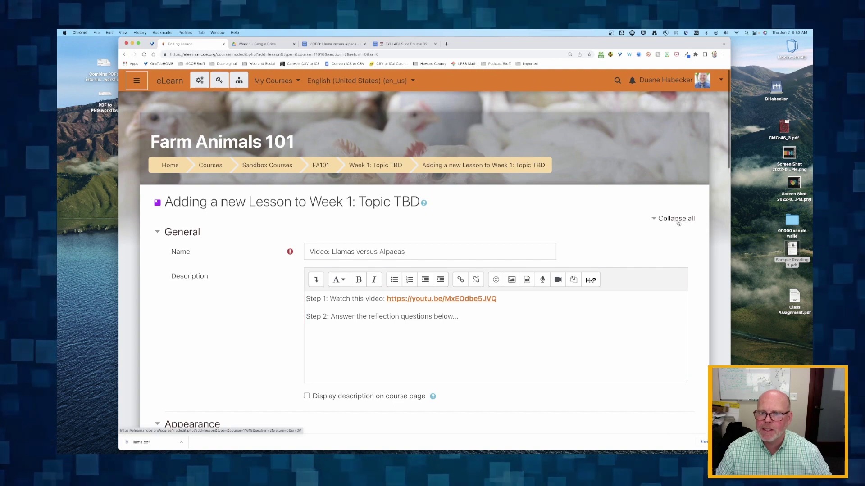
{"action": "scroll", "coordinate": [316, 261], "scroll_direction": "down", "scroll_amount": 7}
{"action": "scroll", "coordinate": [189, 289], "scroll_direction": "up", "scroll_amount": 2}
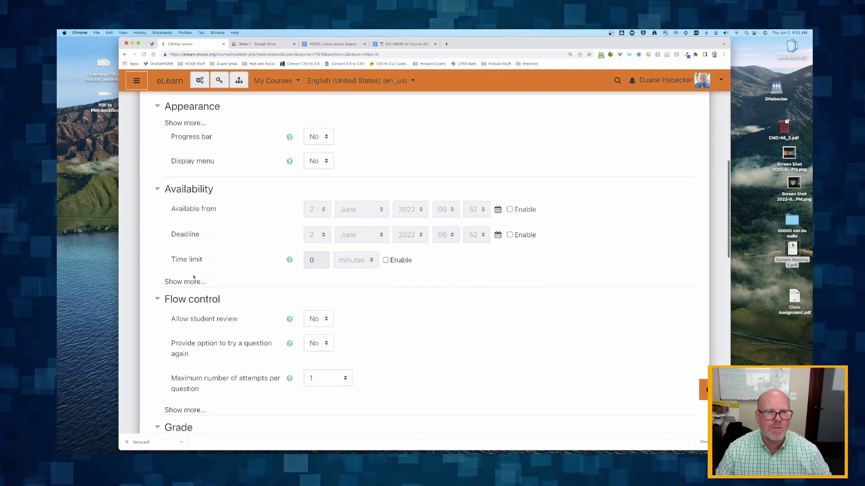
{"action": "scroll", "coordinate": [209, 226], "scroll_direction": "up", "scroll_amount": 3}
{"action": "scroll", "coordinate": [201, 216], "scroll_direction": "down", "scroll_amount": 1}
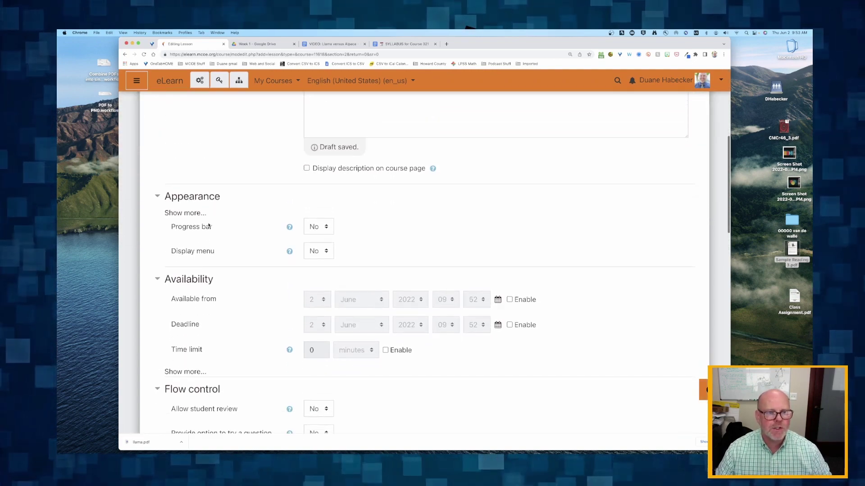
{"action": "left_click", "coordinate": [199, 213]}
{"action": "scroll", "coordinate": [208, 247], "scroll_direction": "down", "scroll_amount": 5}
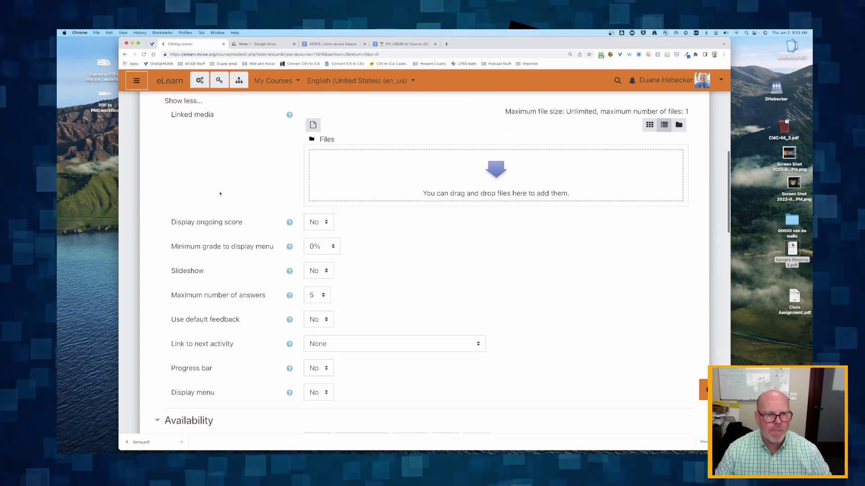
{"action": "scroll", "coordinate": [221, 329], "scroll_direction": "up", "scroll_amount": 2}
{"action": "scroll", "coordinate": [221, 328], "scroll_direction": "down", "scroll_amount": 2}
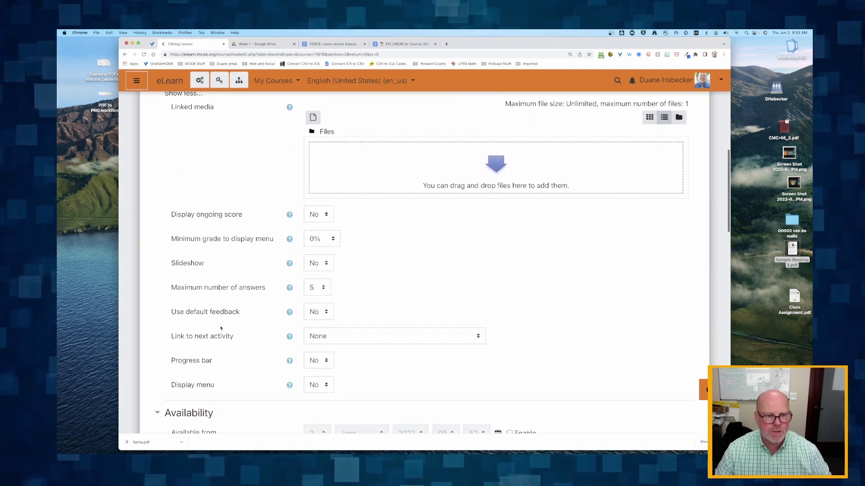
{"action": "scroll", "coordinate": [221, 328], "scroll_direction": "down", "scroll_amount": 3}
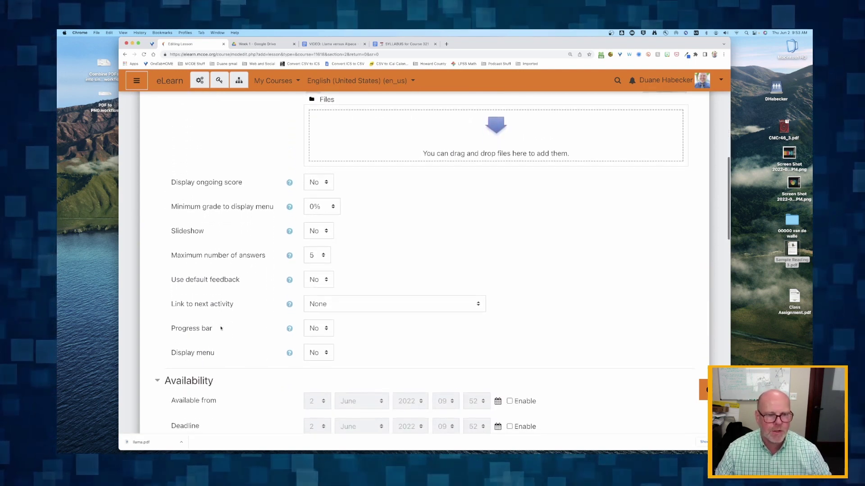
{"action": "scroll", "coordinate": [242, 266], "scroll_direction": "down", "scroll_amount": 2}
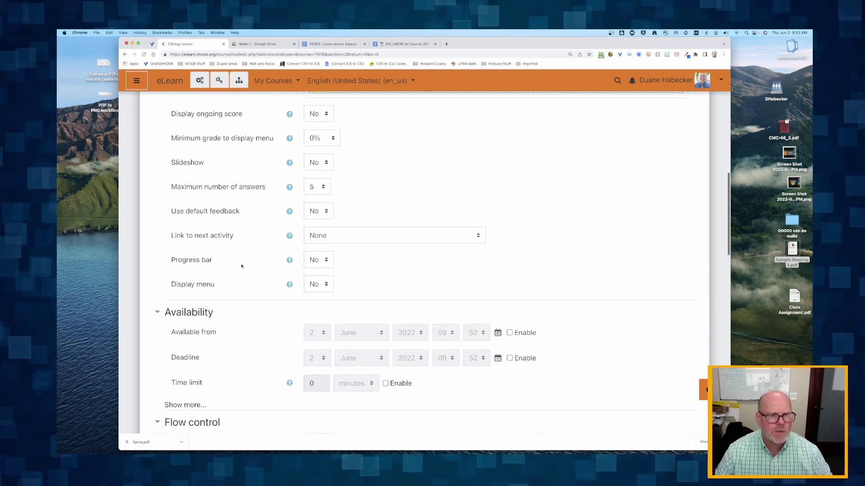
{"action": "scroll", "coordinate": [242, 266], "scroll_direction": "up", "scroll_amount": 1}
{"action": "scroll", "coordinate": [273, 203], "scroll_direction": "down", "scroll_amount": 5}
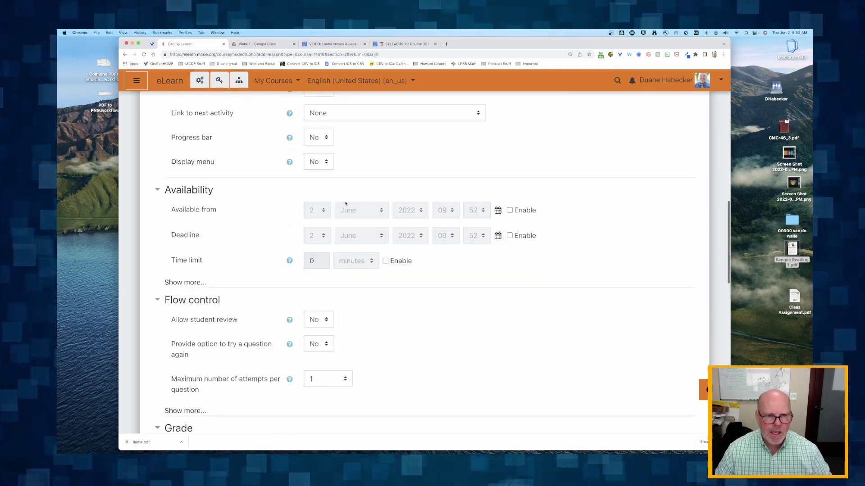
{"action": "scroll", "coordinate": [238, 258], "scroll_direction": "down", "scroll_amount": 4}
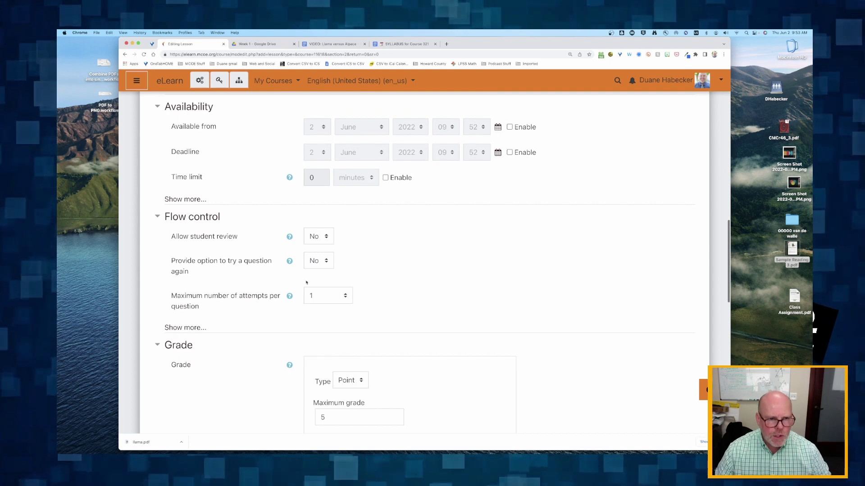
Set Allow student review and Provide option to try a question again to Yes.
{"action": "left_click", "coordinate": [314, 236]}
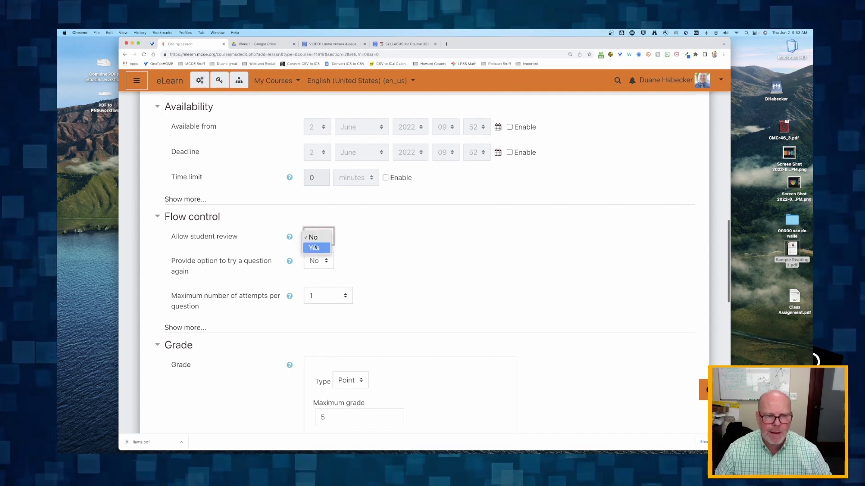
{"action": "left_click", "coordinate": [316, 247]}
{"action": "scroll", "coordinate": [257, 258], "scroll_direction": "down", "scroll_amount": 1}
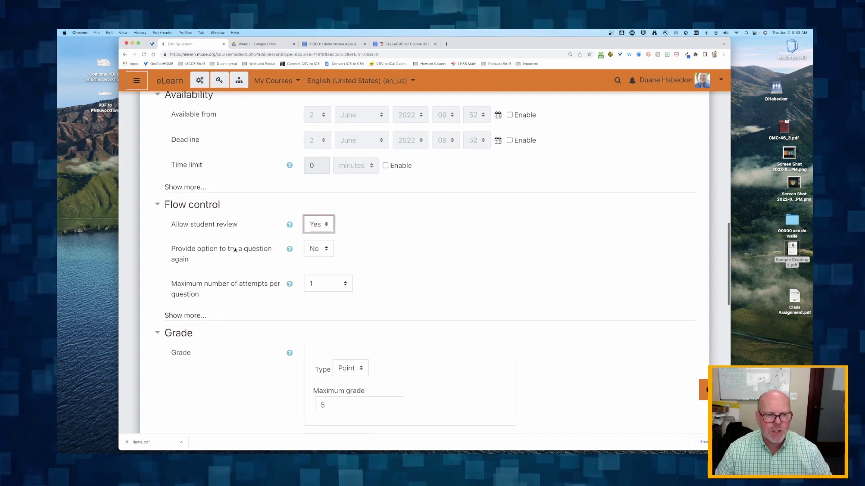
{"action": "left_click", "coordinate": [311, 250]}
{"action": "left_click", "coordinate": [315, 258]}
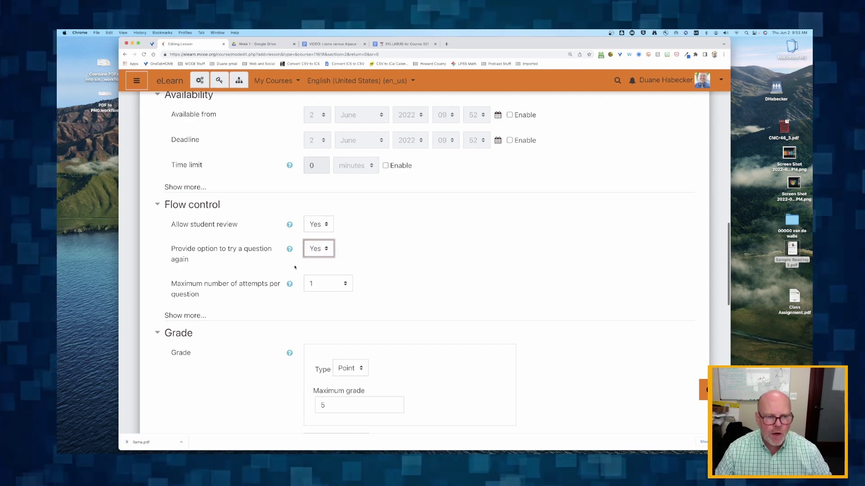
{"action": "scroll", "coordinate": [227, 245], "scroll_direction": "up", "scroll_amount": 4}
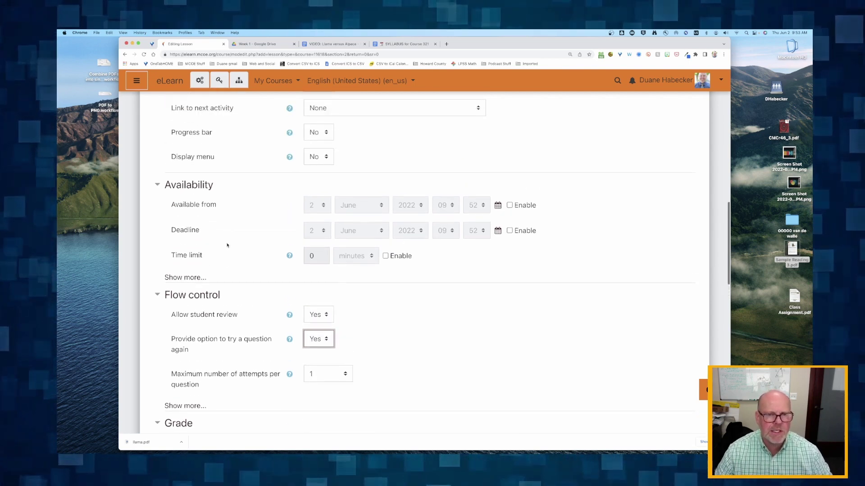
{"action": "scroll", "coordinate": [198, 279], "scroll_direction": "down", "scroll_amount": 2}
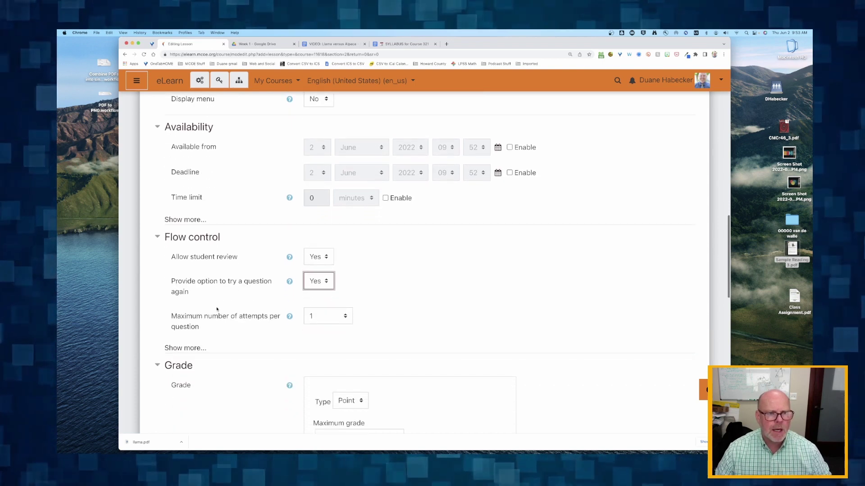
In the extra Flow control settings, set Maximum number of attempts per question to 3.
{"action": "left_click", "coordinate": [182, 348]}
{"action": "scroll", "coordinate": [182, 348], "scroll_direction": "down", "scroll_amount": 1}
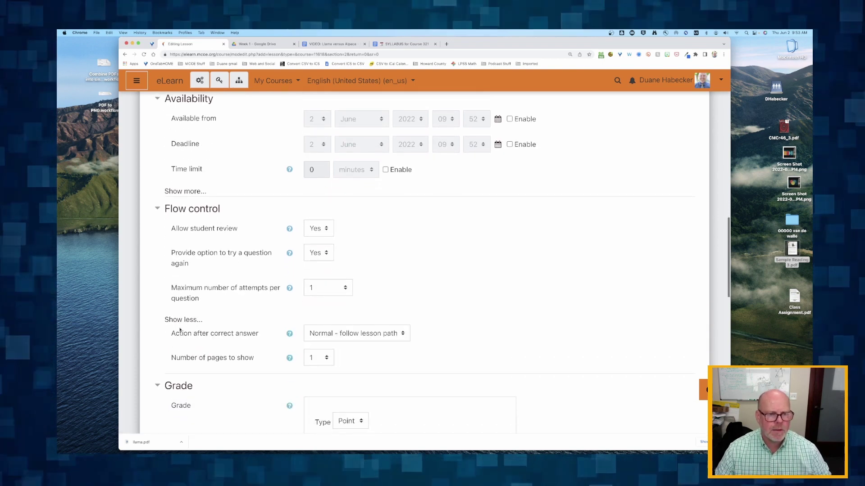
{"action": "left_click", "coordinate": [182, 321]}
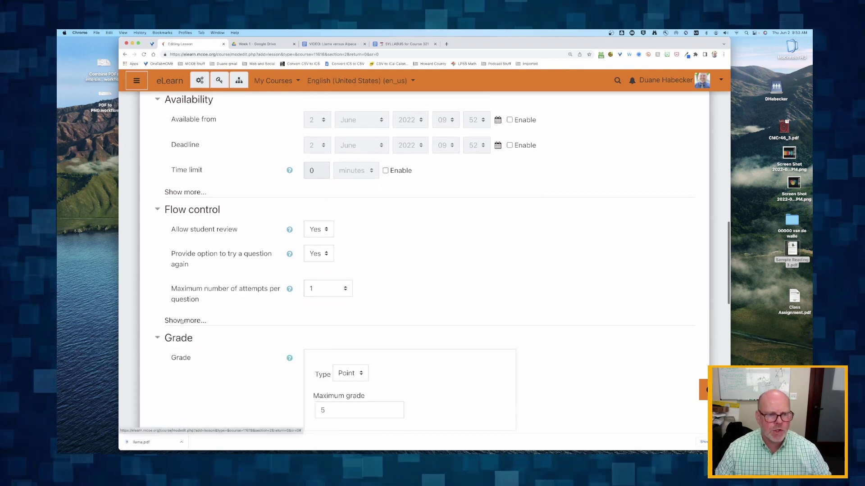
{"action": "left_click", "coordinate": [333, 283]}
{"action": "left_click", "coordinate": [326, 269]}
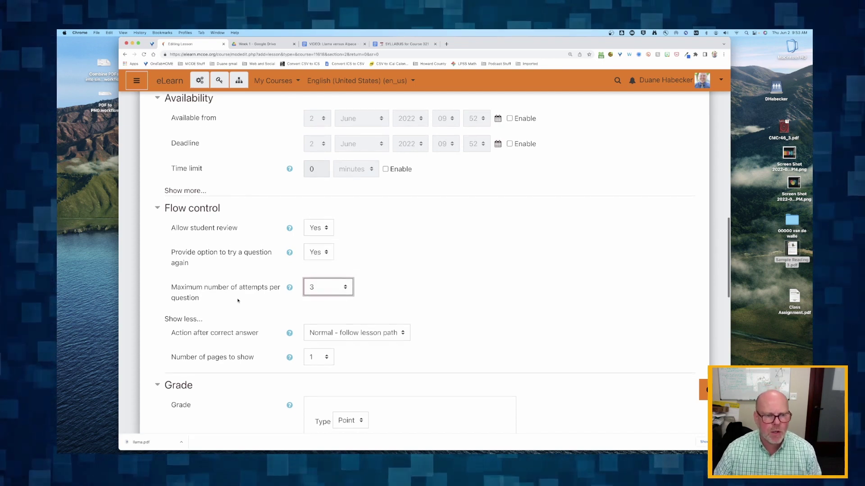
{"action": "scroll", "coordinate": [239, 300], "scroll_direction": "down", "scroll_amount": 4}
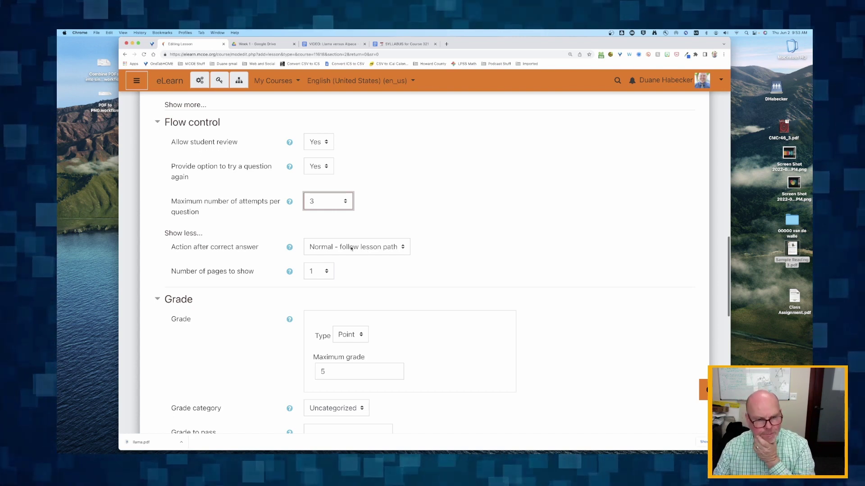
Set Practice lesson to No.
{"action": "scroll", "coordinate": [351, 247], "scroll_direction": "down", "scroll_amount": 5}
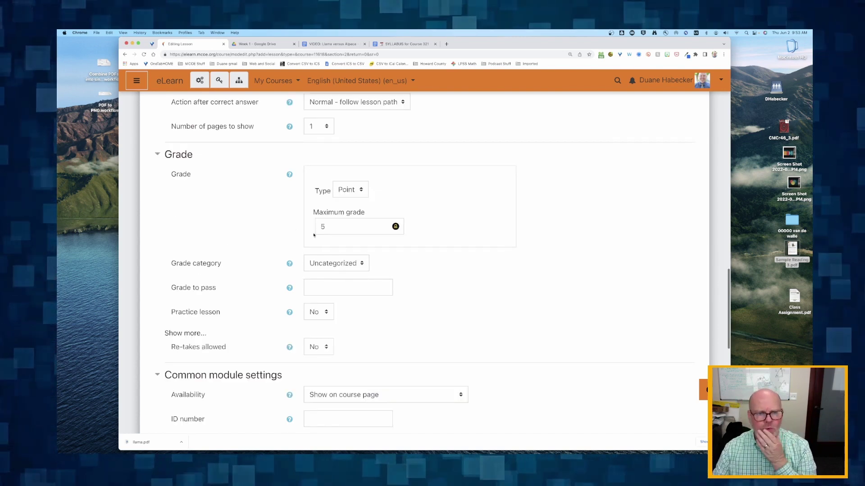
{"action": "scroll", "coordinate": [314, 235], "scroll_direction": "down", "scroll_amount": 2}
{"action": "scroll", "coordinate": [293, 251], "scroll_direction": "down", "scroll_amount": 2}
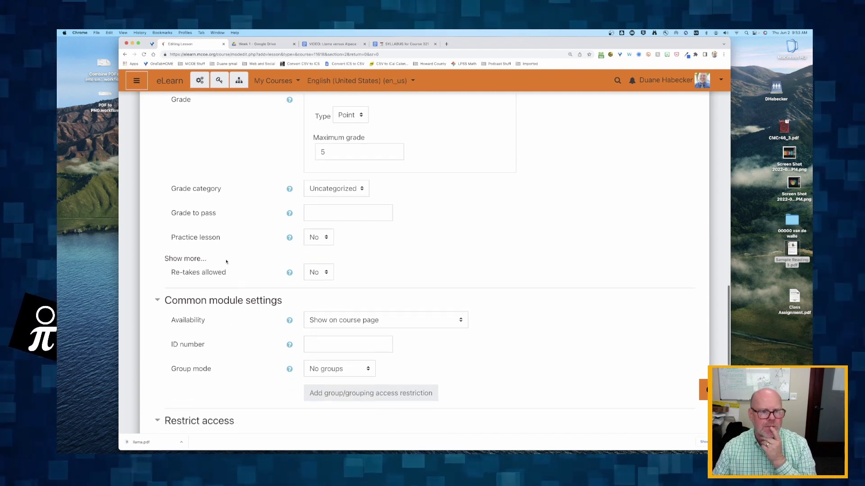
{"action": "scroll", "coordinate": [227, 262], "scroll_direction": "down", "scroll_amount": 1}
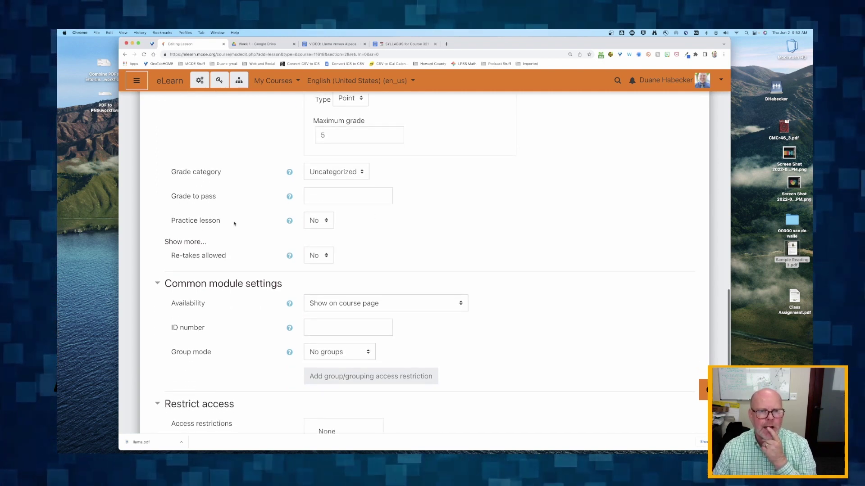
{"action": "left_click_drag", "start_coordinate": [186, 220], "coordinate": [205, 225]}
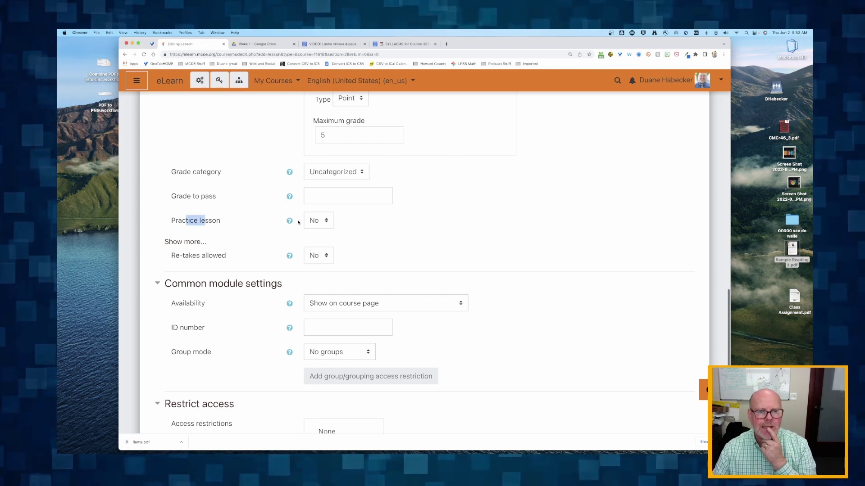
{"action": "left_click", "coordinate": [324, 221]}
{"action": "key", "text": "Escape"}
{"action": "key", "text": "y"}
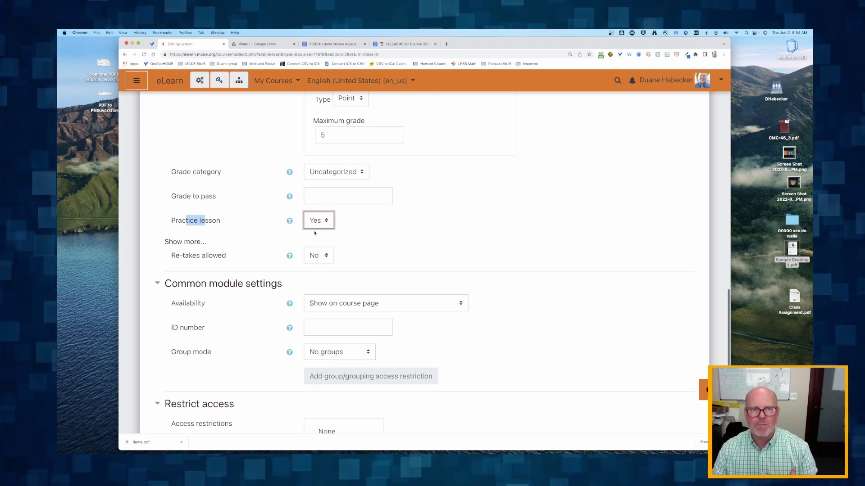
{"action": "scroll", "coordinate": [314, 233], "scroll_direction": "up", "scroll_amount": 2}
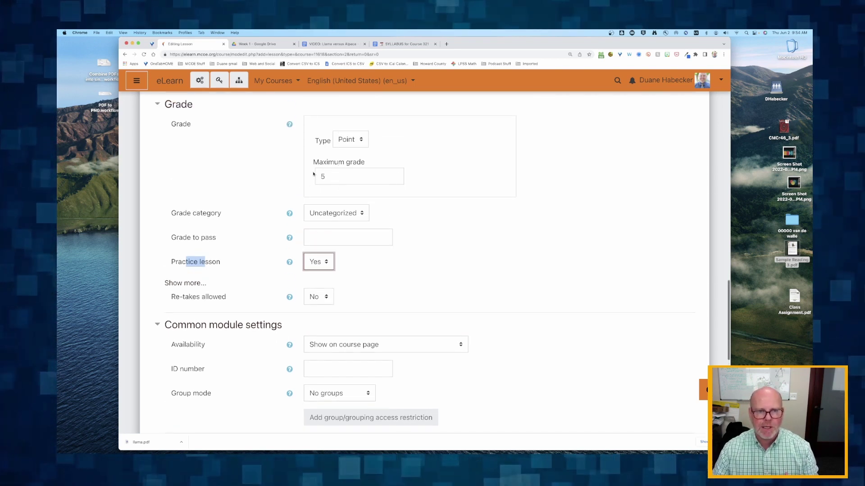
{"action": "left_click", "coordinate": [321, 262]}
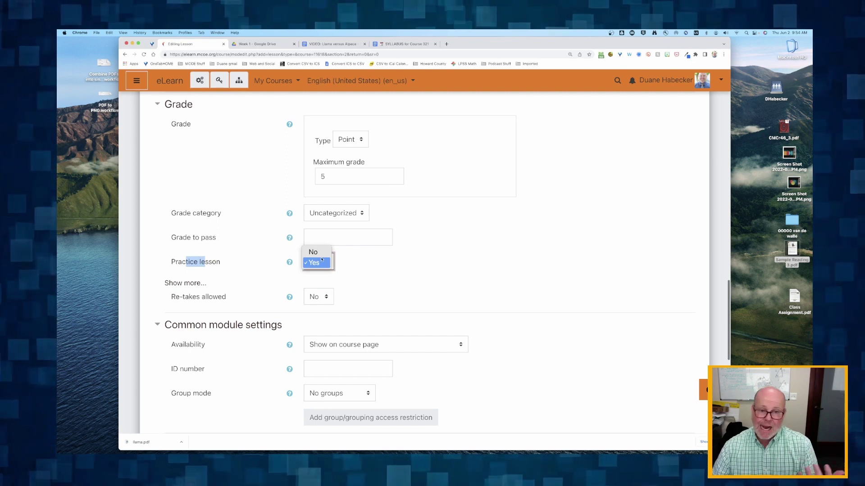
{"action": "left_click", "coordinate": [321, 255]}
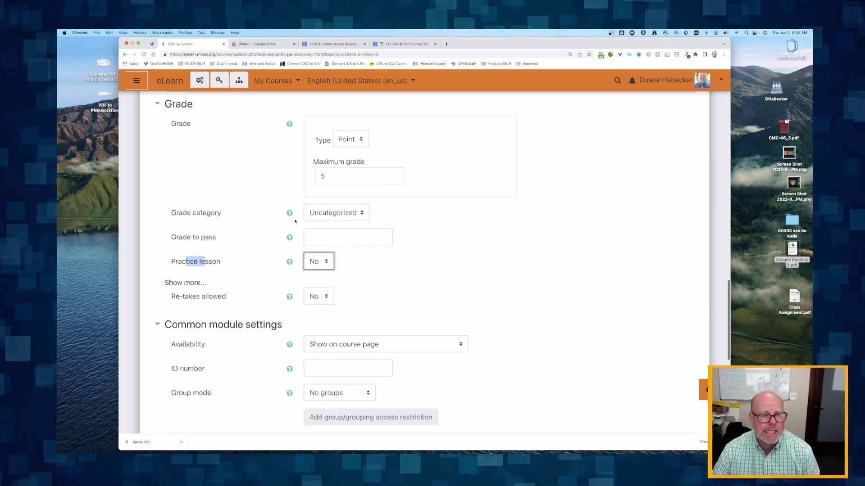
Set Re-takes allowed to Yes and Handling of re-takes to Use maximum.
{"action": "scroll", "coordinate": [255, 278], "scroll_direction": "down", "scroll_amount": 1}
{"action": "left_click", "coordinate": [317, 276]}
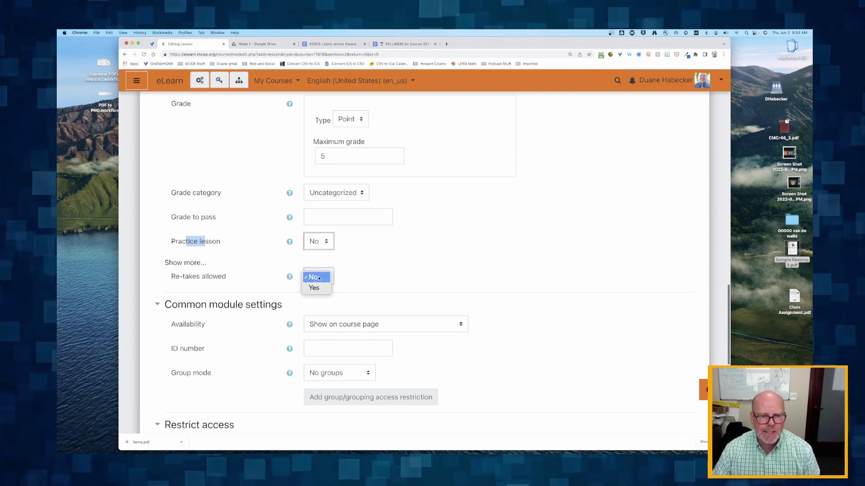
{"action": "left_click", "coordinate": [315, 286]}
{"action": "scroll", "coordinate": [289, 279], "scroll_direction": "down", "scroll_amount": 1}
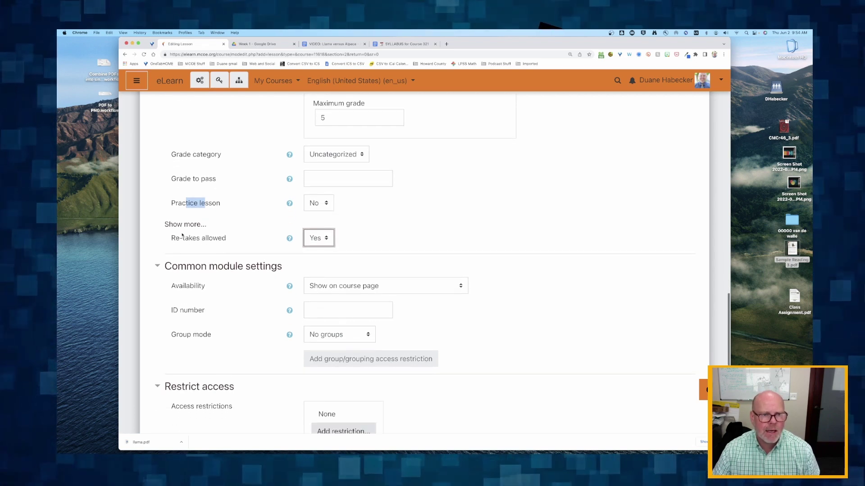
{"action": "left_click", "coordinate": [187, 229]}
{"action": "scroll", "coordinate": [234, 245], "scroll_direction": "down", "scroll_amount": 1}
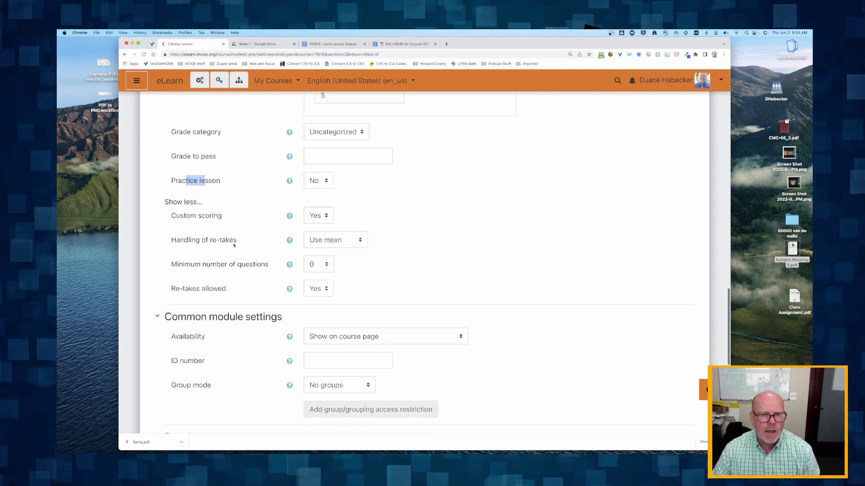
{"action": "left_click", "coordinate": [326, 244]}
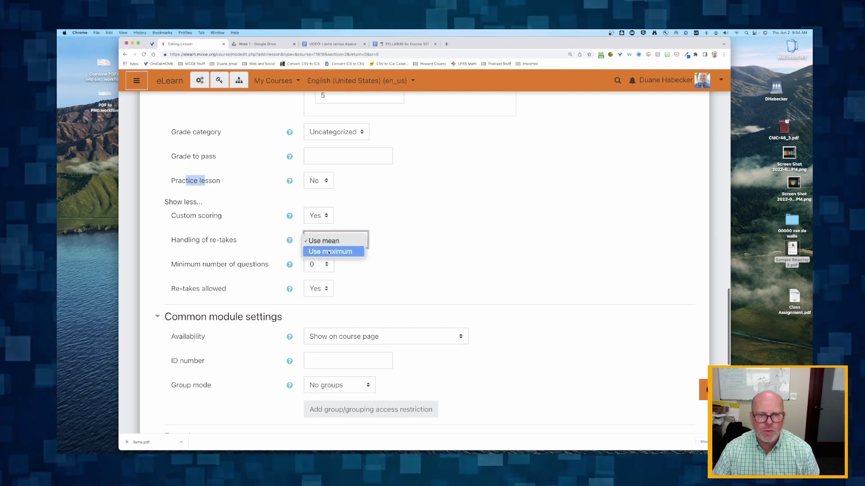
{"action": "left_click", "coordinate": [329, 253]}
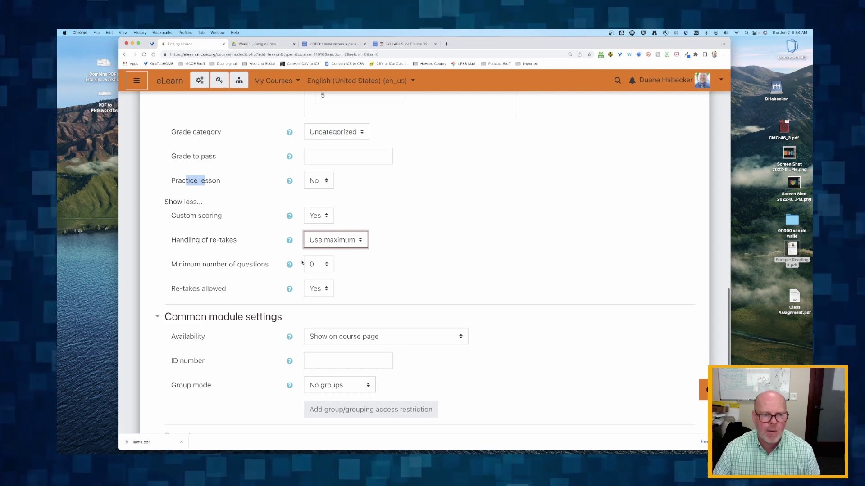
{"action": "scroll", "coordinate": [302, 262], "scroll_direction": "down", "scroll_amount": 5}
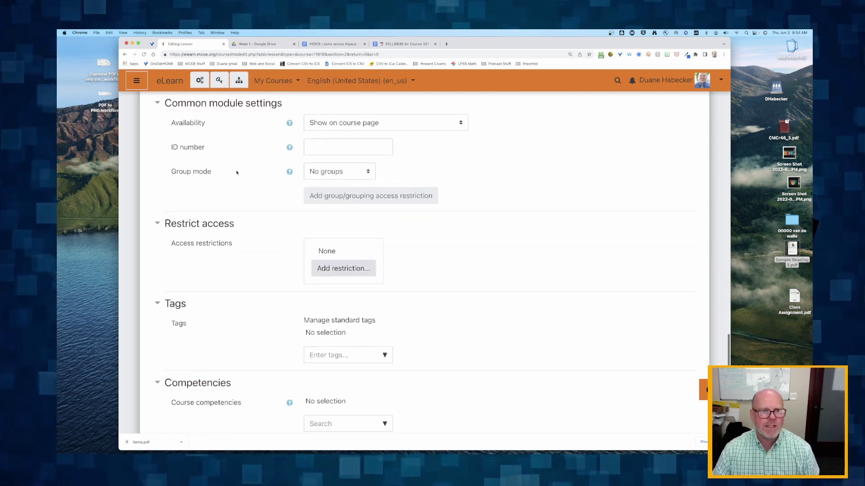
Save and display the 'Video: Llamas versus Alpacas' lesson, reviewing its first-step options.
{"action": "scroll", "coordinate": [207, 254], "scroll_direction": "down", "scroll_amount": 3}
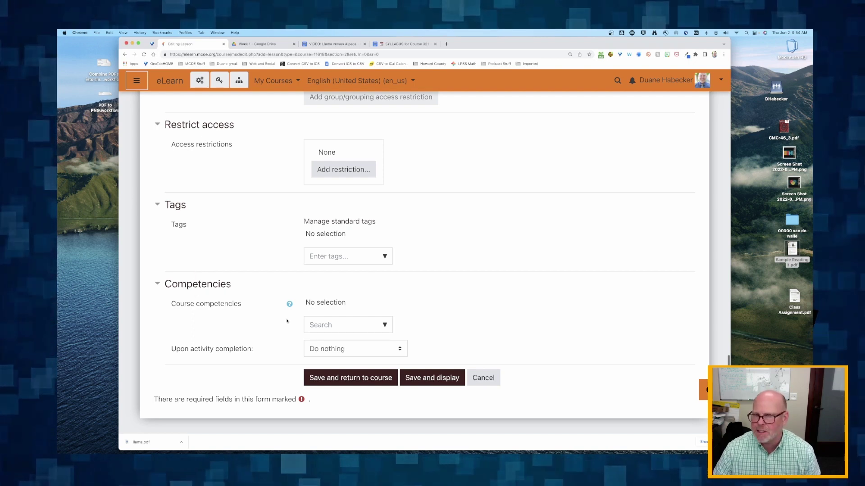
{"action": "left_click", "coordinate": [435, 379]}
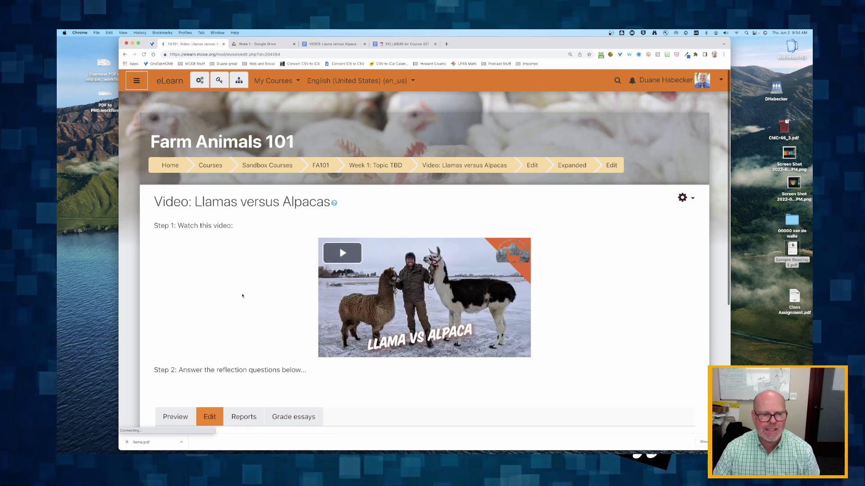
{"action": "scroll", "coordinate": [241, 295], "scroll_direction": "down", "scroll_amount": 3}
{"action": "scroll", "coordinate": [242, 296], "scroll_direction": "down", "scroll_amount": 3}
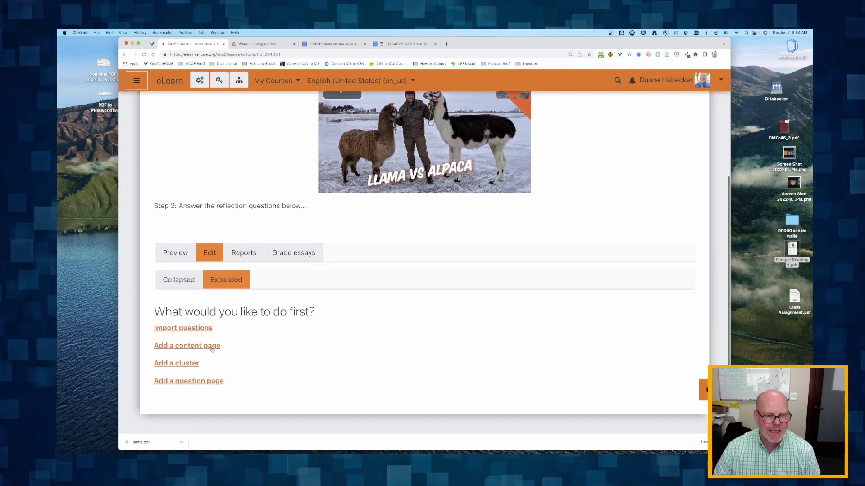
{"action": "scroll", "coordinate": [212, 350], "scroll_direction": "down", "scroll_amount": 2}
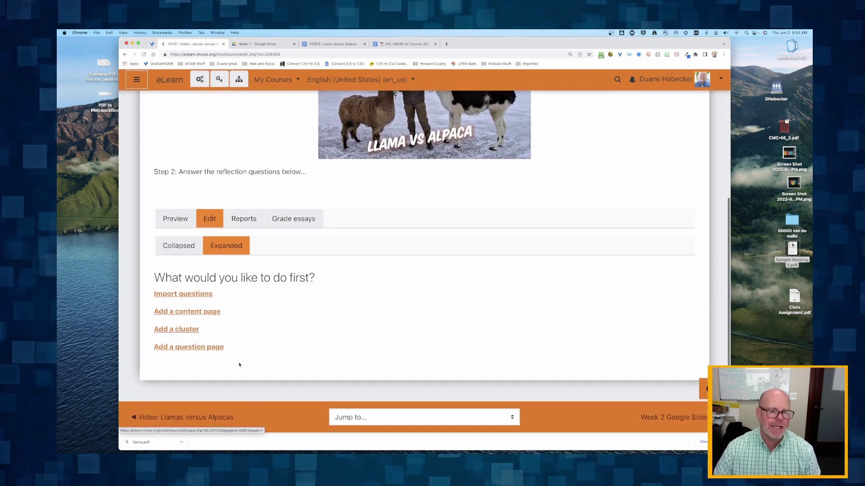
Add a new True/false question page to the lesson.
{"action": "left_click", "coordinate": [178, 349]}
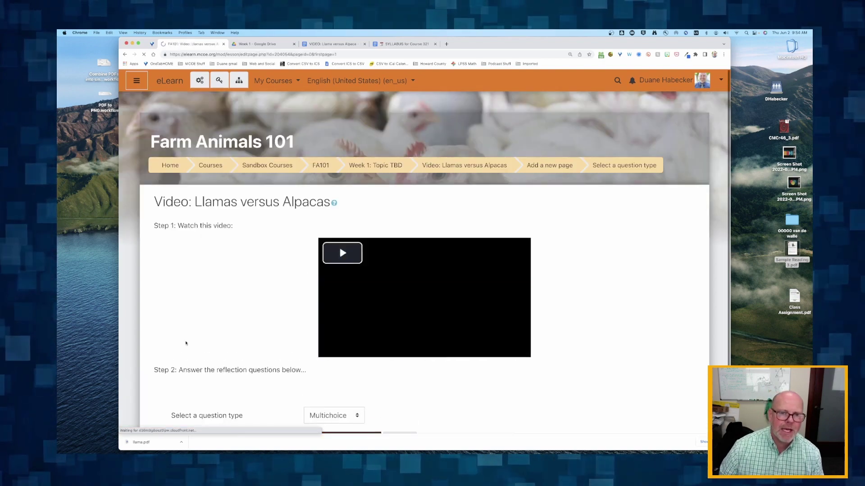
{"action": "scroll", "coordinate": [247, 244], "scroll_direction": "down", "scroll_amount": 2}
{"action": "left_click", "coordinate": [334, 357]}
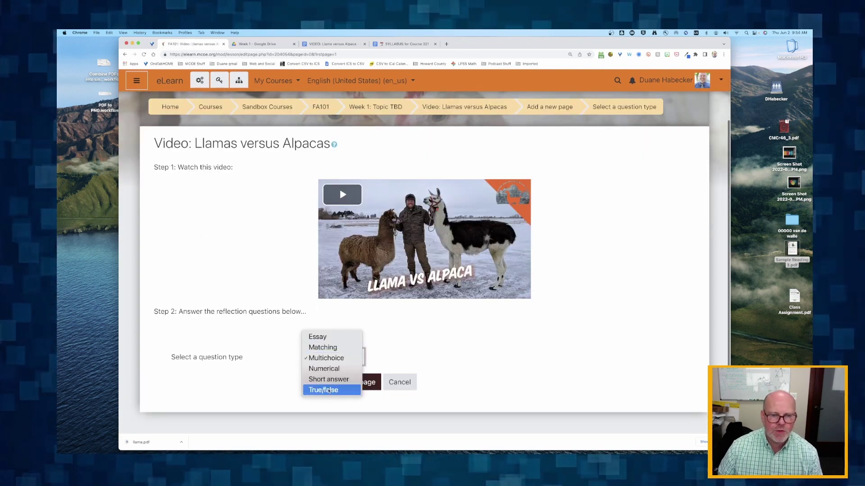
{"action": "key", "text": "Escape"}
{"action": "left_click", "coordinate": [328, 388]}
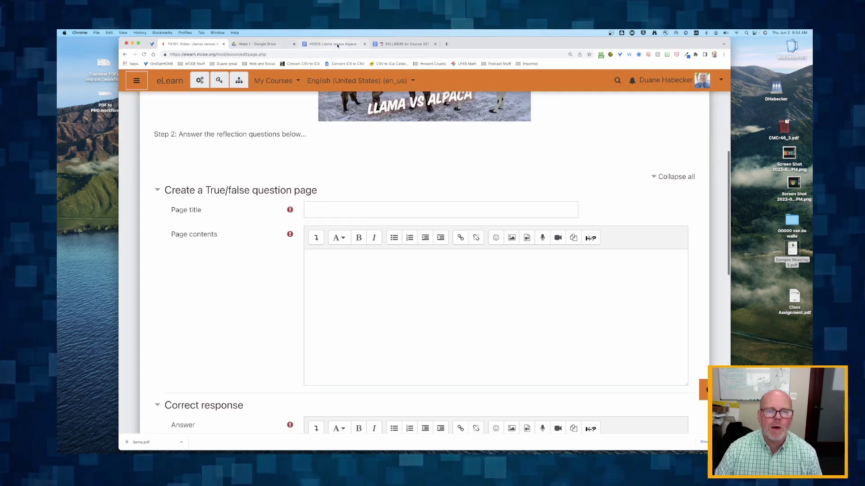
Title the page 'Llama size versus alpaca' and paste the Google Doc statement unbolded as its contents.
{"action": "left_click", "coordinate": [337, 45]}
{"action": "triple_click", "coordinate": [322, 194]}
{"action": "key", "text": "super+c"}
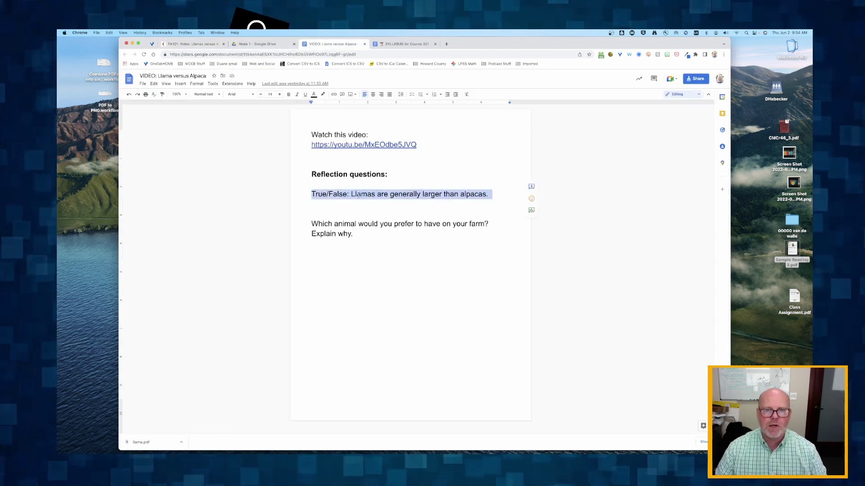
{"action": "left_click", "coordinate": [194, 44]}
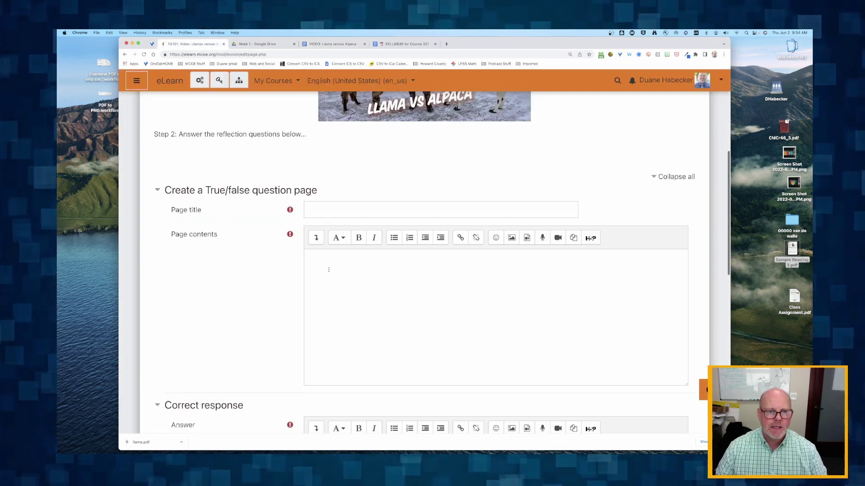
{"action": "left_click", "coordinate": [316, 211]}
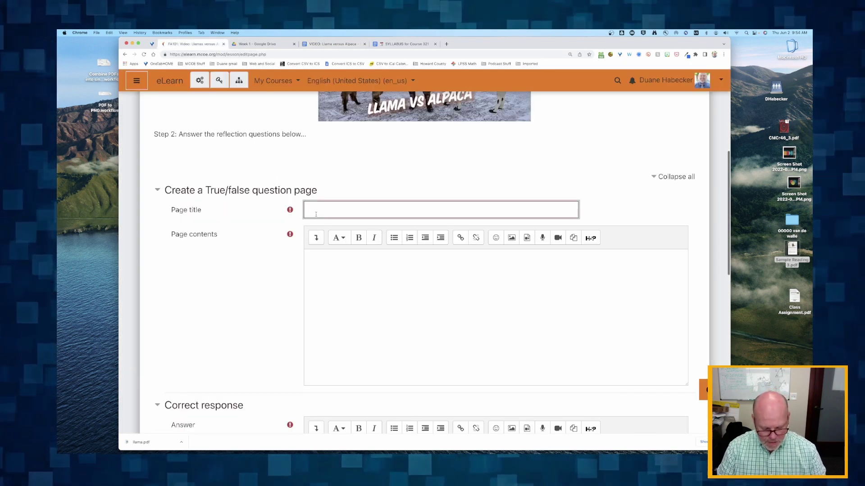
{"action": "type", "text": "Llama "}
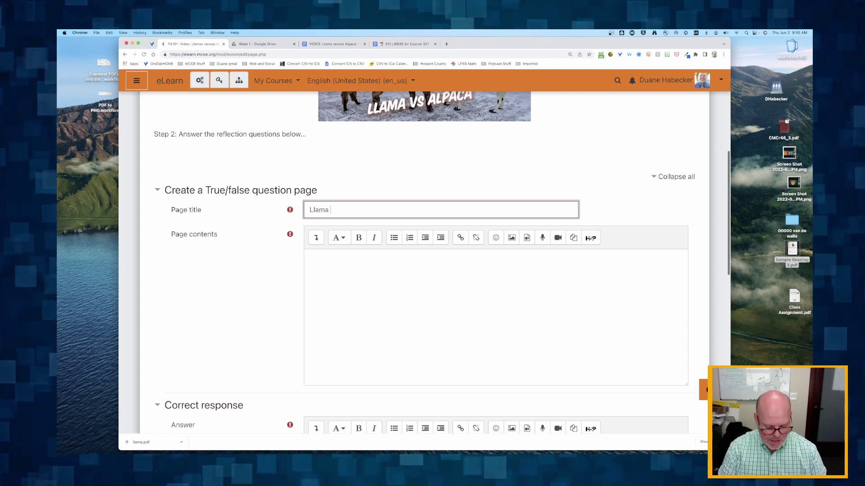
{"action": "type", "text": "size versus a"}
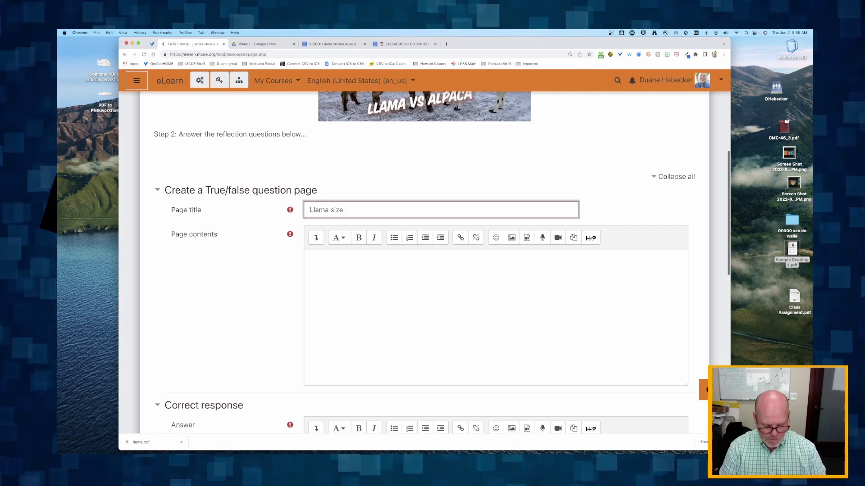
{"action": "type", "text": "lpaca"}
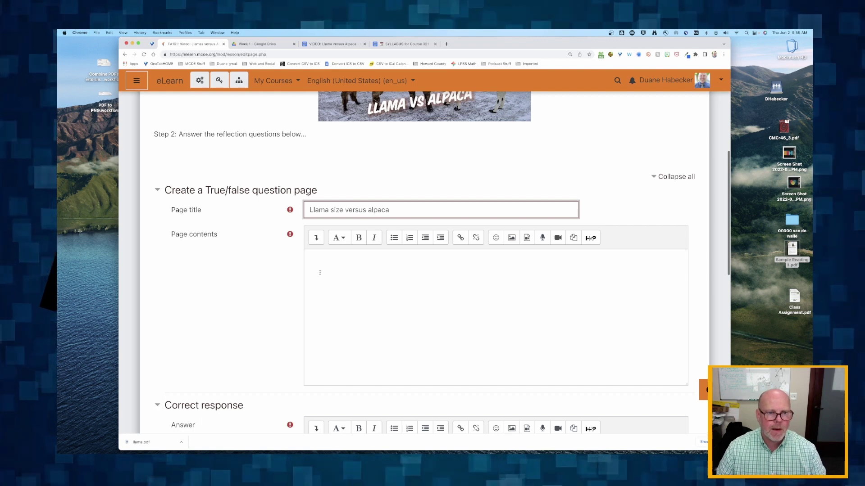
{"action": "left_click", "coordinate": [315, 270]}
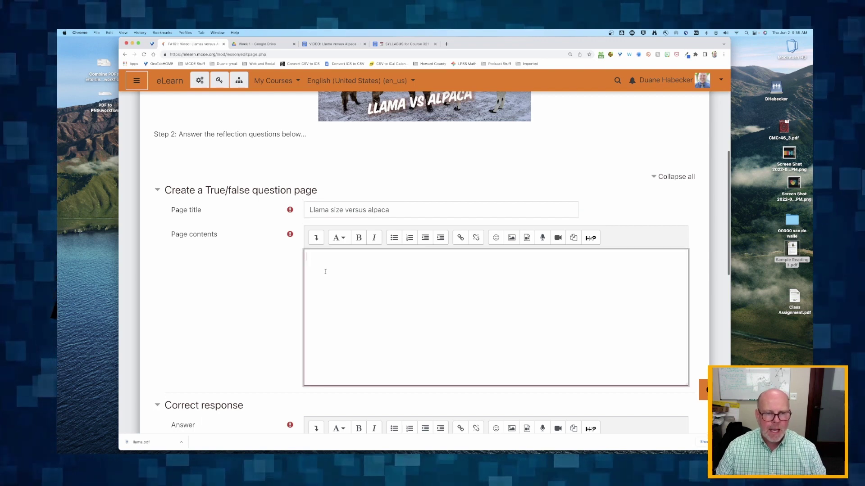
{"action": "key", "text": "super+v"}
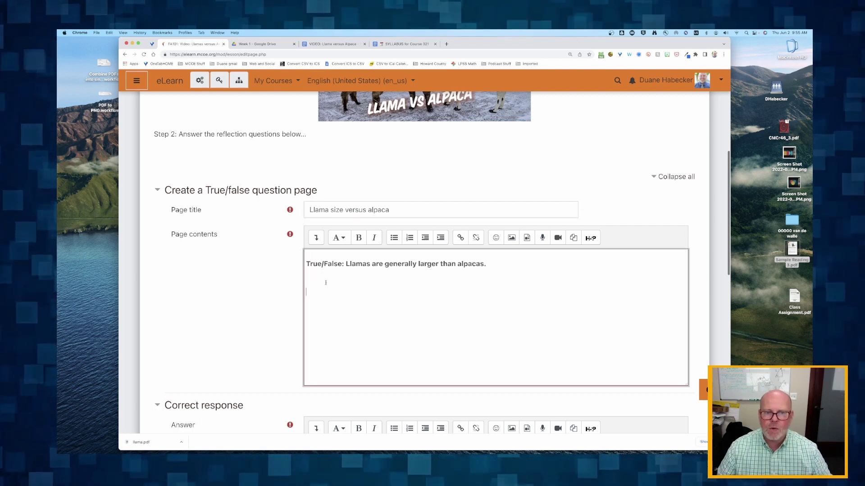
{"action": "triple_click", "coordinate": [331, 265]}
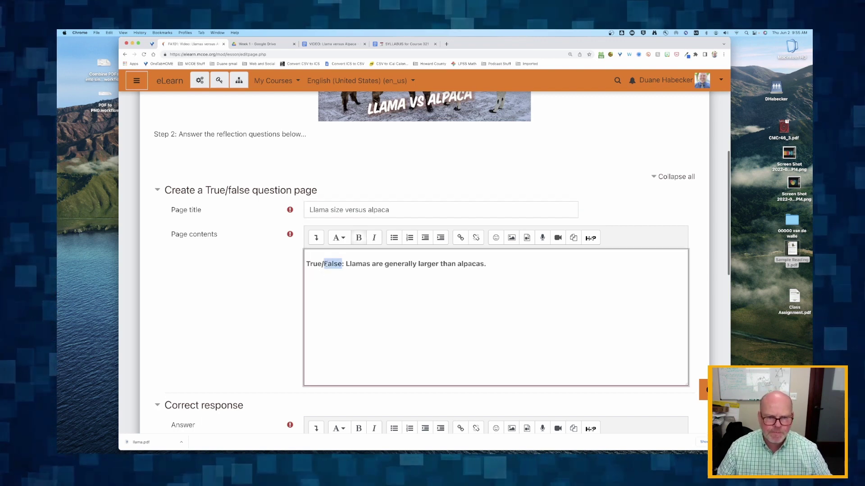
{"action": "key", "text": "super+b"}
{"action": "left_click", "coordinate": [338, 270]}
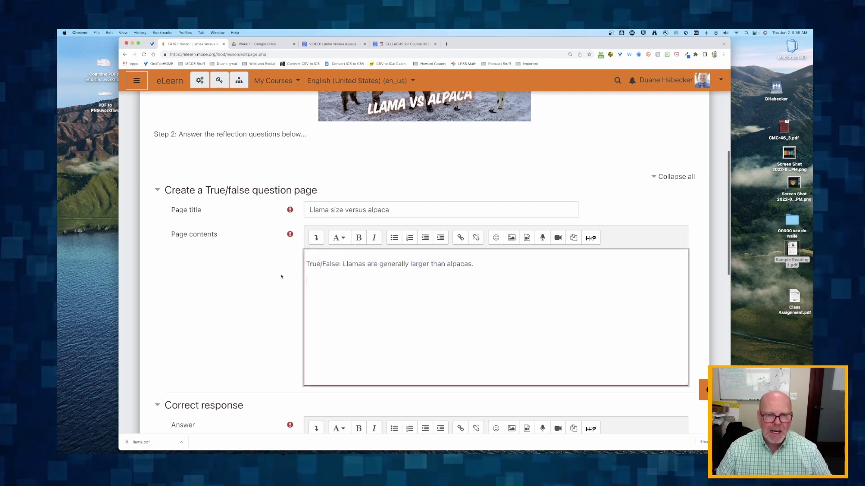
{"action": "scroll", "coordinate": [281, 277], "scroll_direction": "down", "scroll_amount": 5}
{"action": "scroll", "coordinate": [324, 272], "scroll_direction": "up", "scroll_amount": 4}
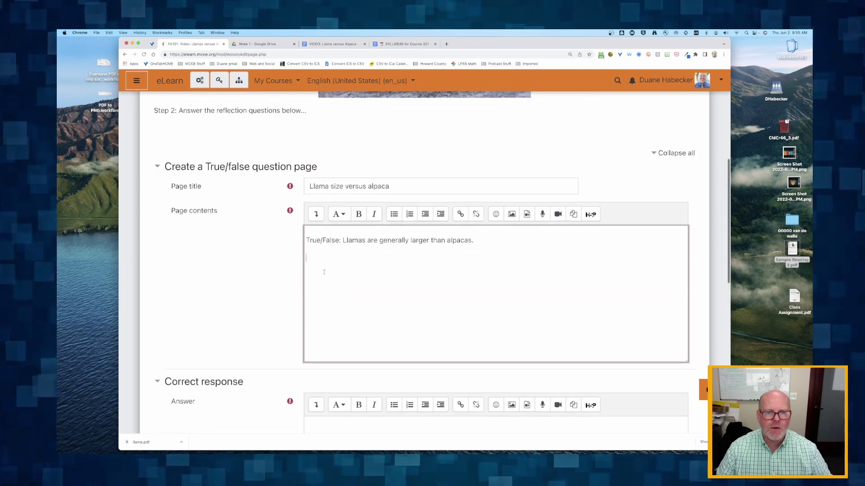
Enter the correct answer 'True' with the feedback 'Well done'.
{"action": "scroll", "coordinate": [324, 272], "scroll_direction": "down", "scroll_amount": 5}
{"action": "left_click", "coordinate": [327, 251]}
{"action": "type", "text": "T"}
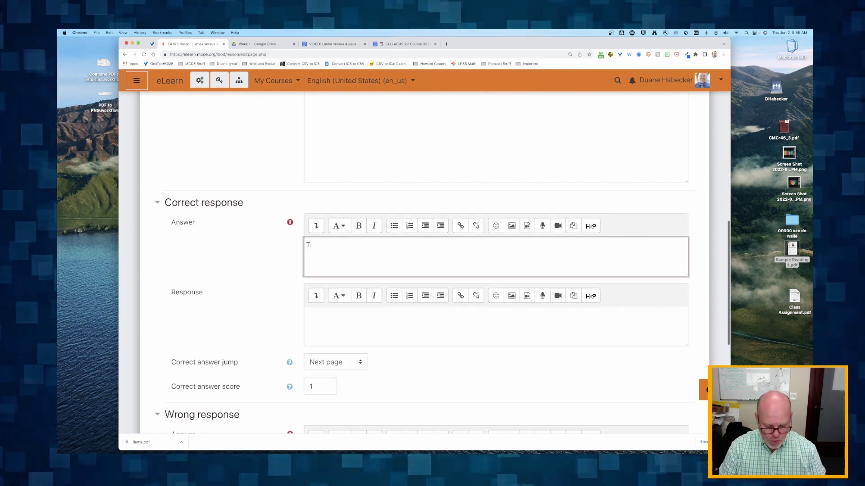
{"action": "type", "text": "rue"}
{"action": "left_click", "coordinate": [323, 320]}
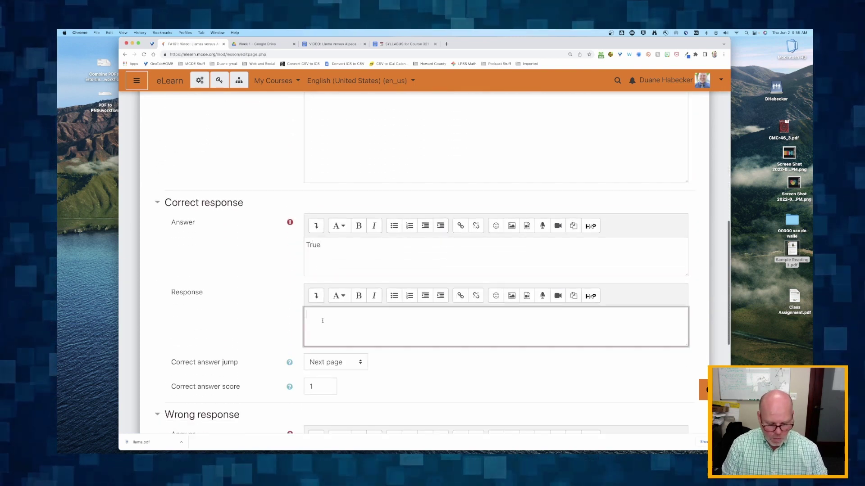
{"action": "type", "text": "Well done!"}
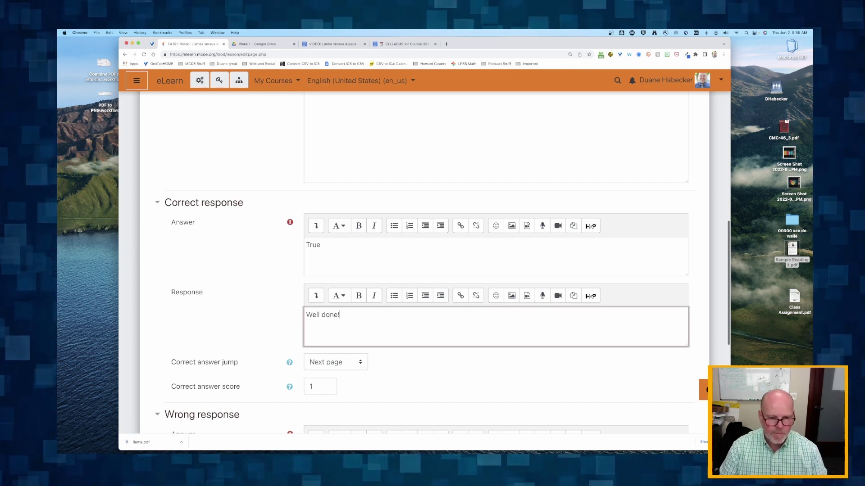
Add wrong answer 'False' with feedback 'Oops...watch the video again.', score 0, and save the page.
{"action": "scroll", "coordinate": [311, 236], "scroll_direction": "down", "scroll_amount": 5}
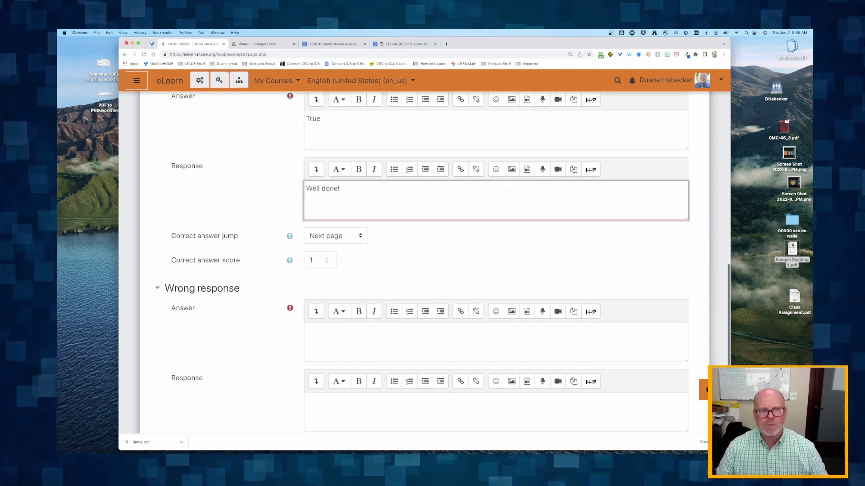
{"action": "scroll", "coordinate": [317, 246], "scroll_direction": "down", "scroll_amount": 4}
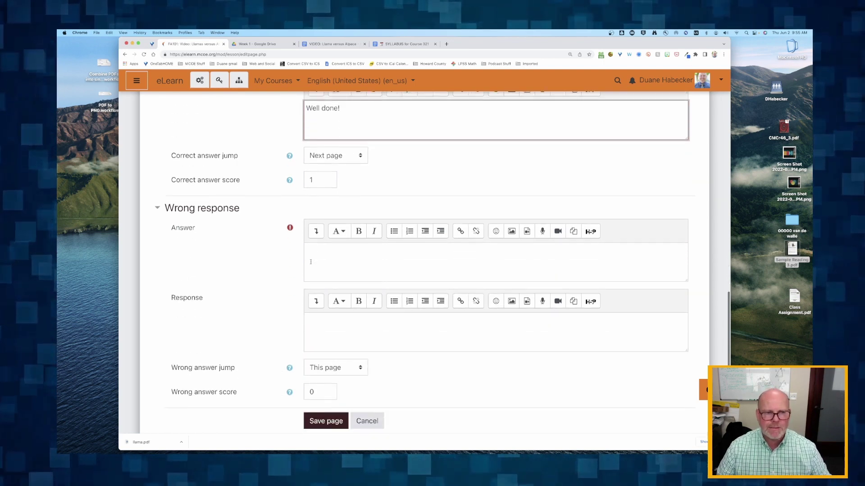
{"action": "left_click", "coordinate": [327, 231]}
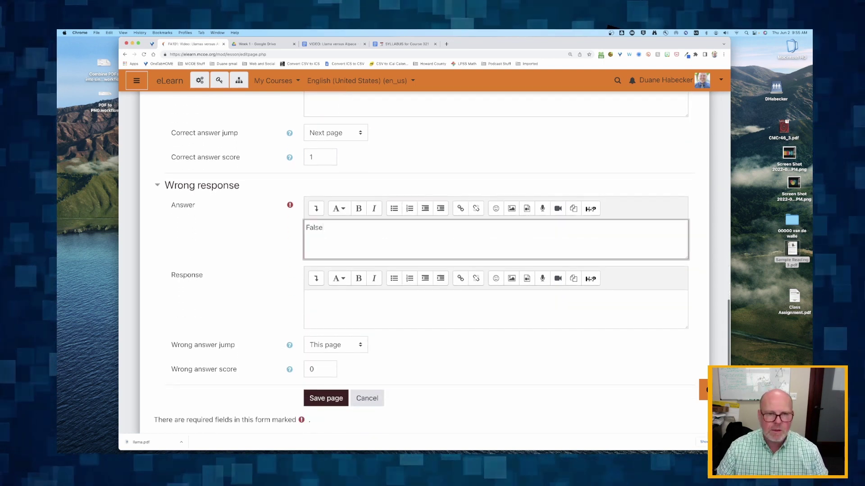
{"action": "left_click", "coordinate": [318, 304]}
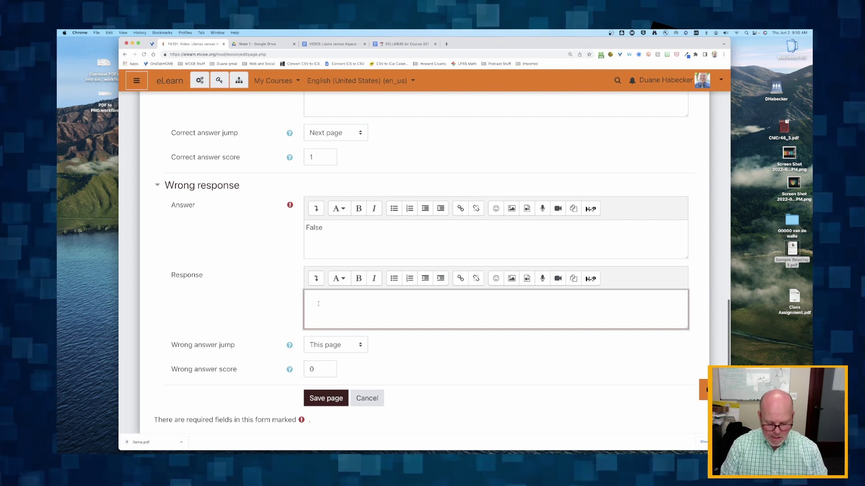
{"action": "type", "text": "Oops..."}
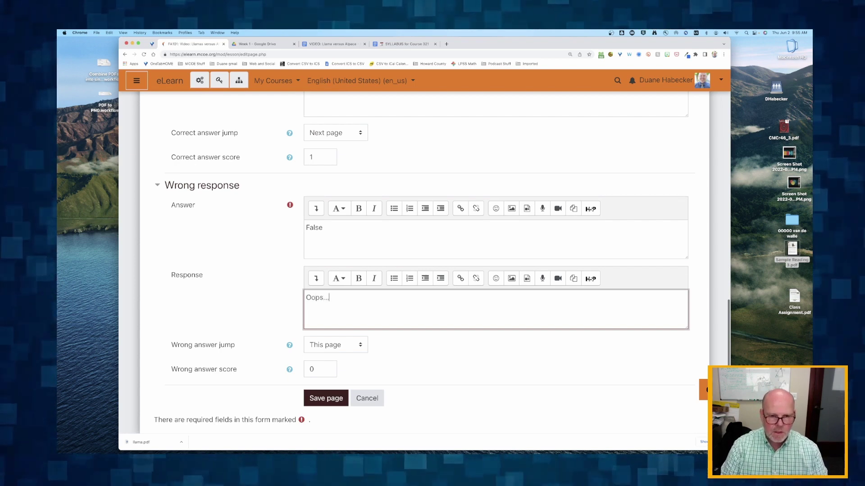
{"action": "type", "text": "watch the video again."}
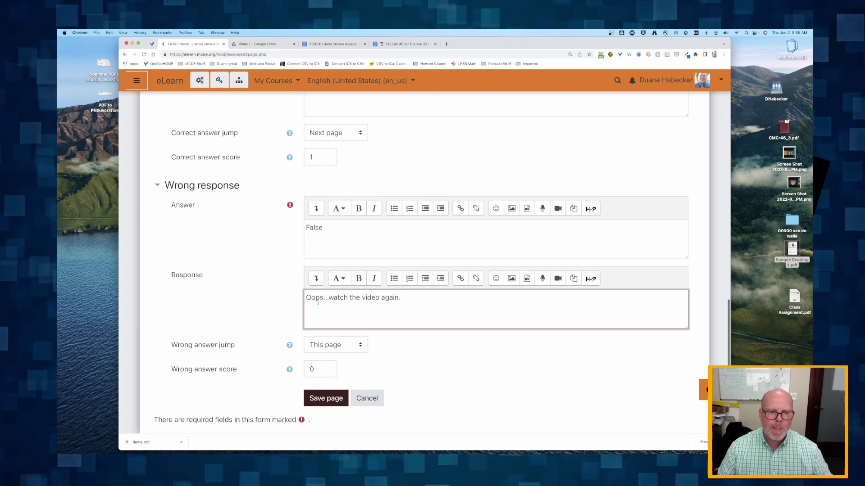
{"action": "scroll", "coordinate": [318, 302], "scroll_direction": "down", "scroll_amount": 2}
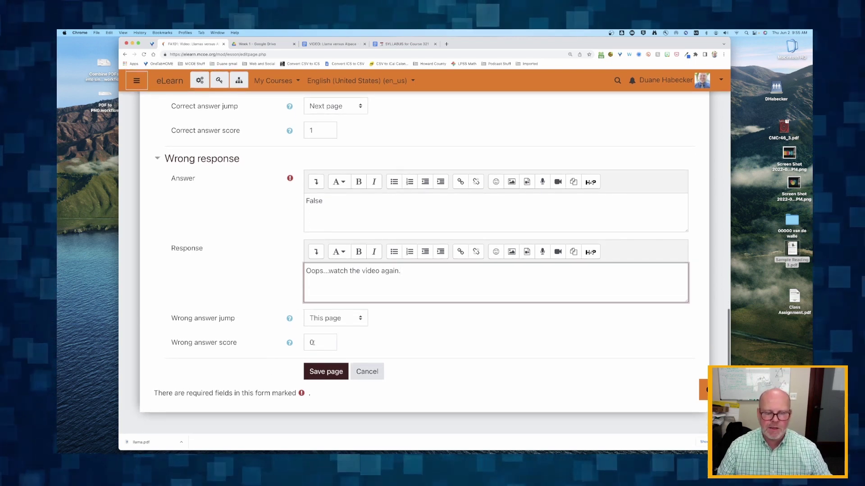
{"action": "left_click", "coordinate": [326, 371]}
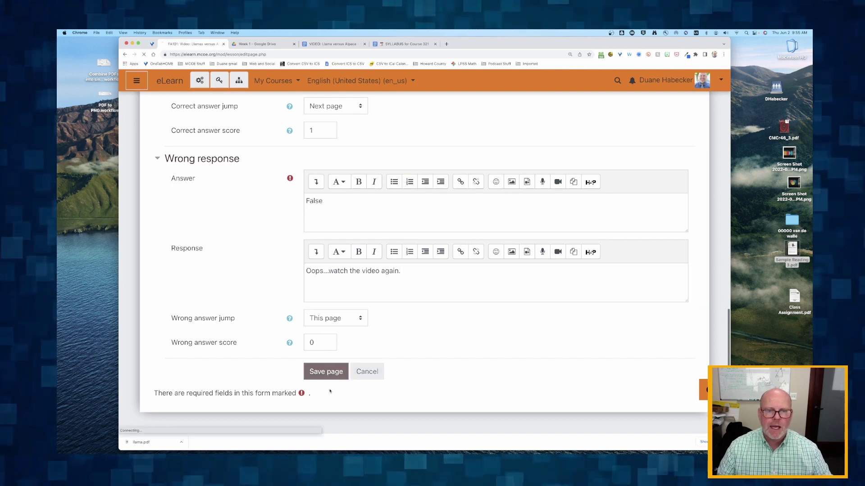
{"action": "scroll", "coordinate": [306, 303], "scroll_direction": "down", "scroll_amount": 6}
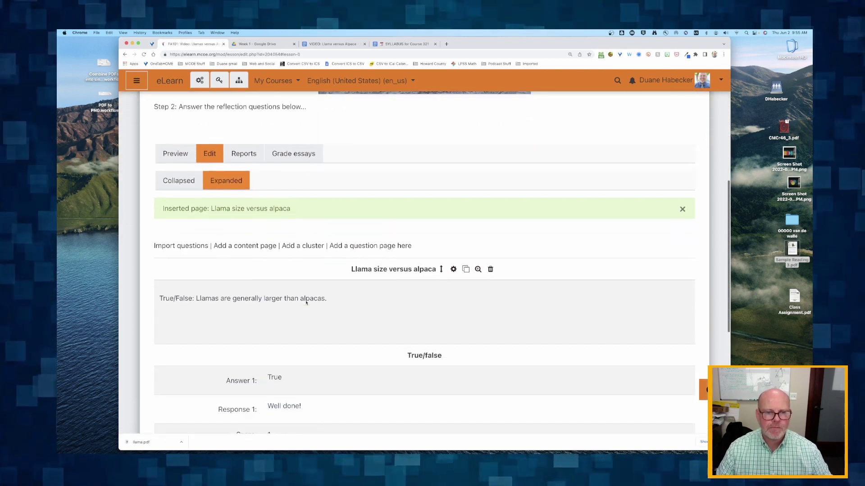
{"action": "scroll", "coordinate": [283, 329], "scroll_direction": "down", "scroll_amount": 1}
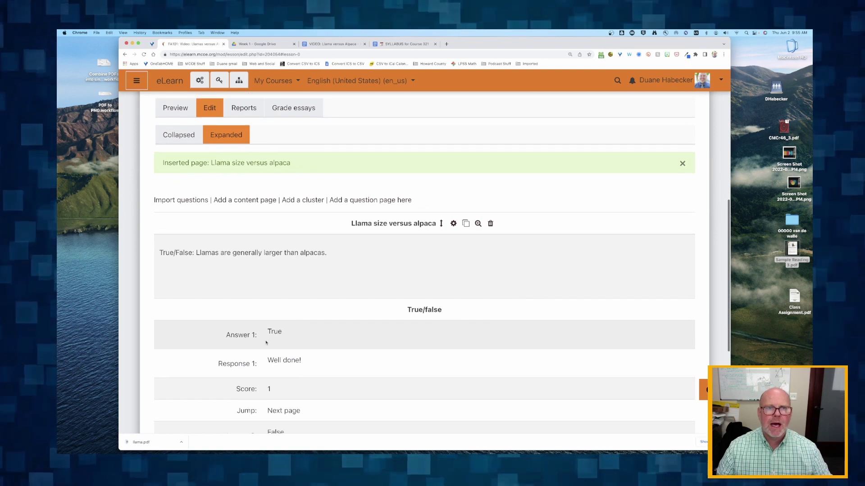
In the Google Doc, prepend 'Free response:' to the farm-animal question and copy that paragraph.
{"action": "left_click", "coordinate": [338, 45]}
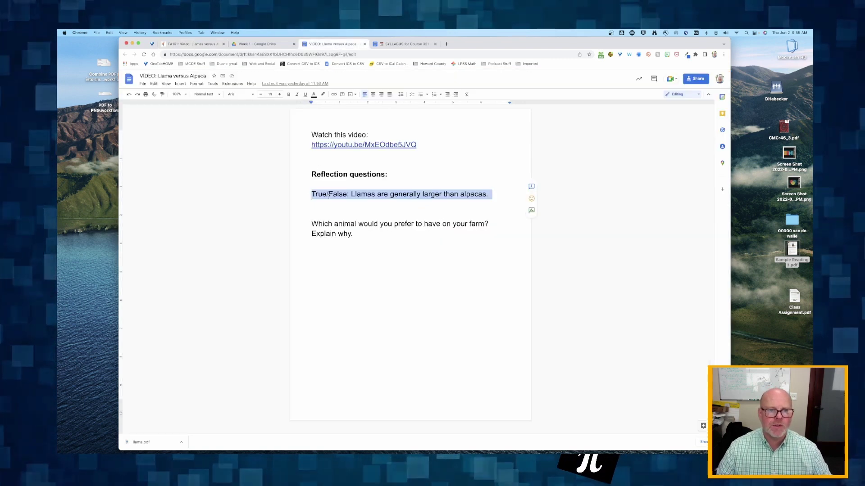
{"action": "triple_click", "coordinate": [333, 224]}
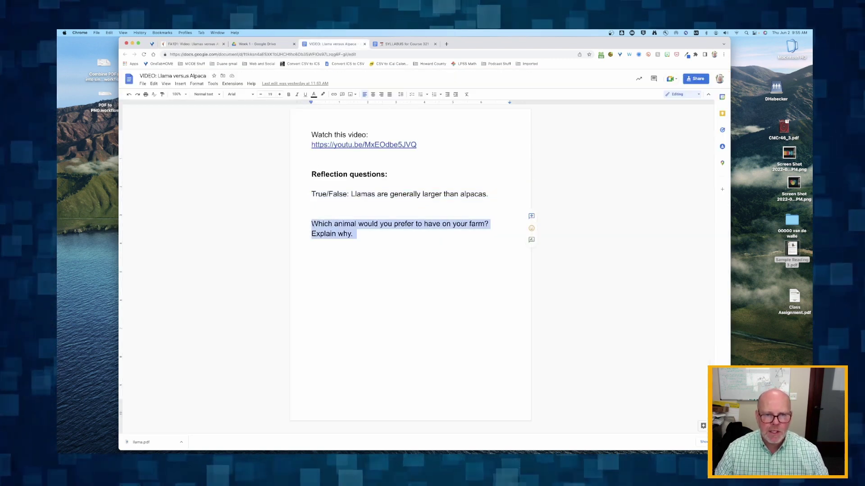
{"action": "left_click", "coordinate": [311, 223]}
{"action": "type", "text": "Free"}
{"action": "type", "text": " r"}
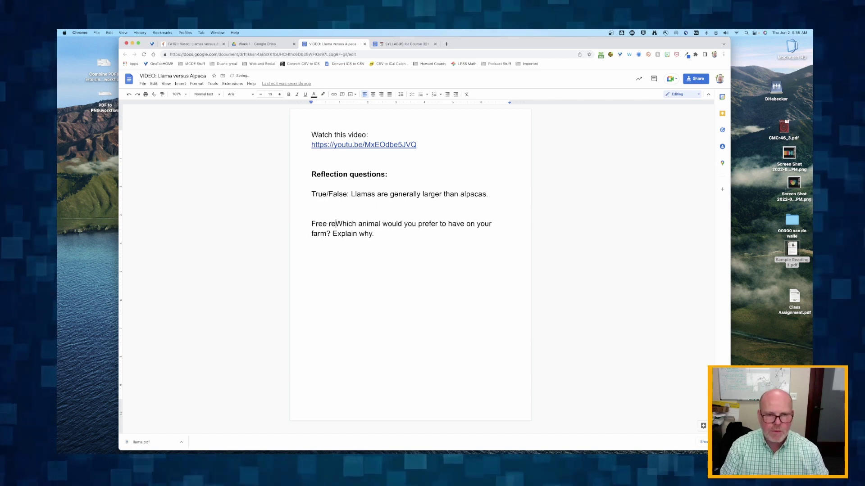
{"action": "type", "text": "esponse:"}
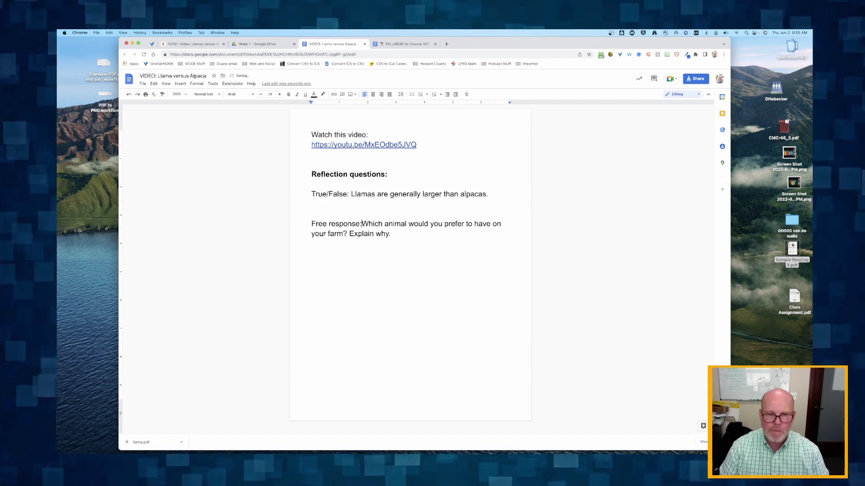
{"action": "triple_click", "coordinate": [323, 224]}
{"action": "key", "text": "super+c"}
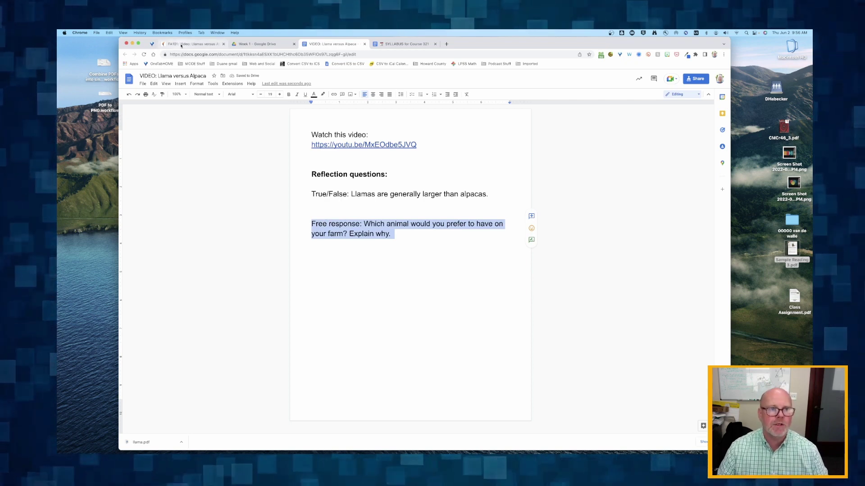
{"action": "left_click", "coordinate": [181, 45]}
{"action": "scroll", "coordinate": [286, 244], "scroll_direction": "down", "scroll_amount": 8}
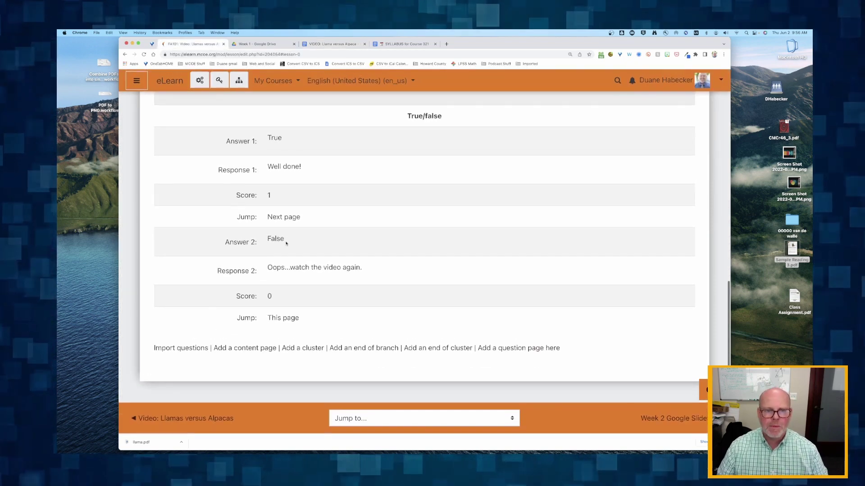
Add a new Essay question page after the True/false page.
{"action": "left_click", "coordinate": [515, 350]}
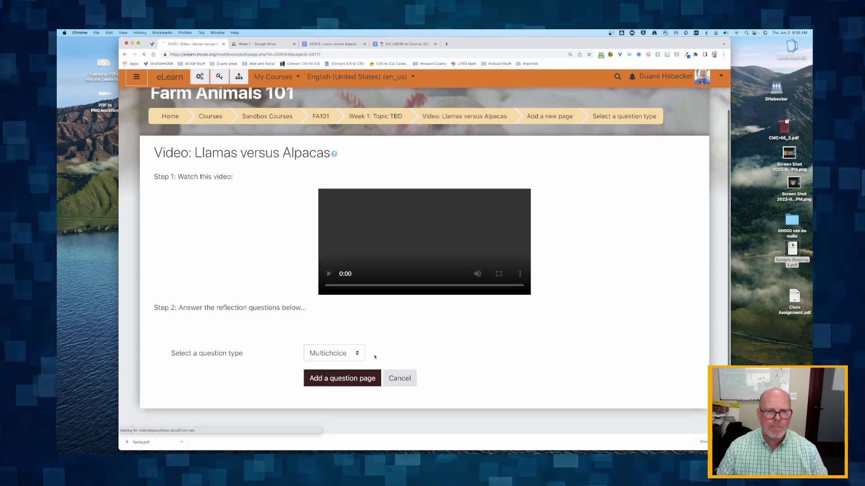
{"action": "left_click", "coordinate": [321, 360]}
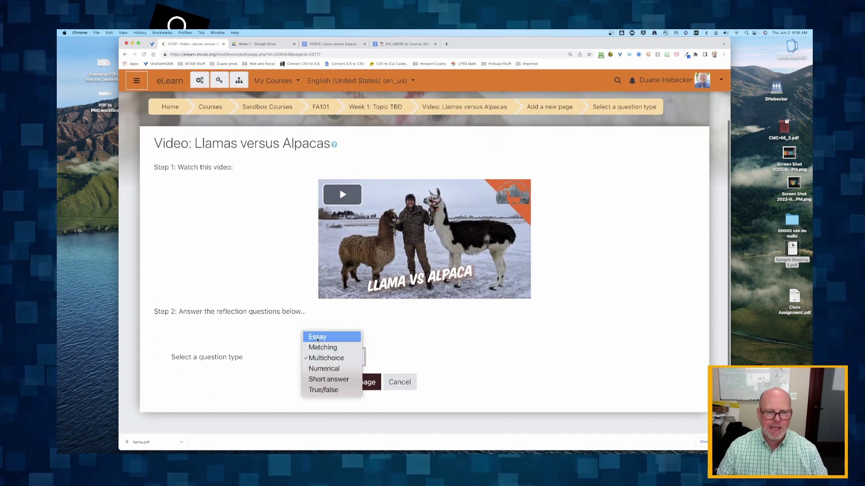
{"action": "left_click", "coordinate": [318, 337]}
{"action": "left_click", "coordinate": [316, 383]}
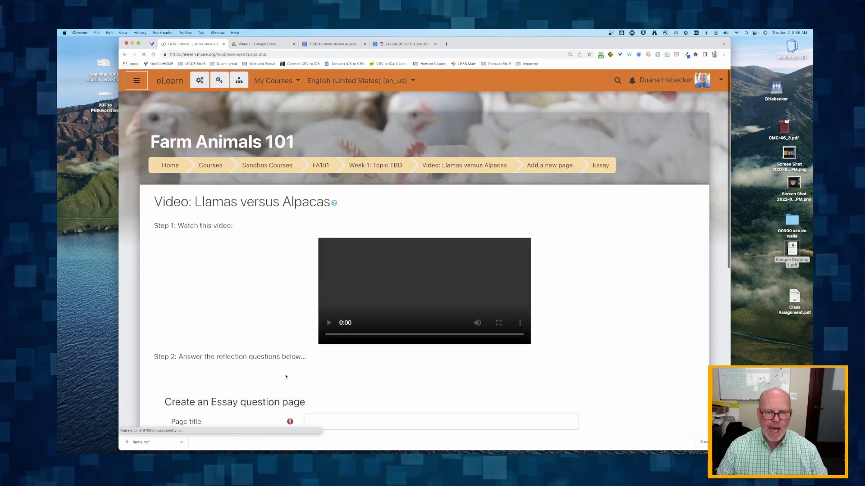
Paste the farm-animal question into Page contents and title the page 'Free response'.
{"action": "scroll", "coordinate": [279, 373], "scroll_direction": "down", "scroll_amount": 7}
{"action": "left_click", "coordinate": [333, 189]}
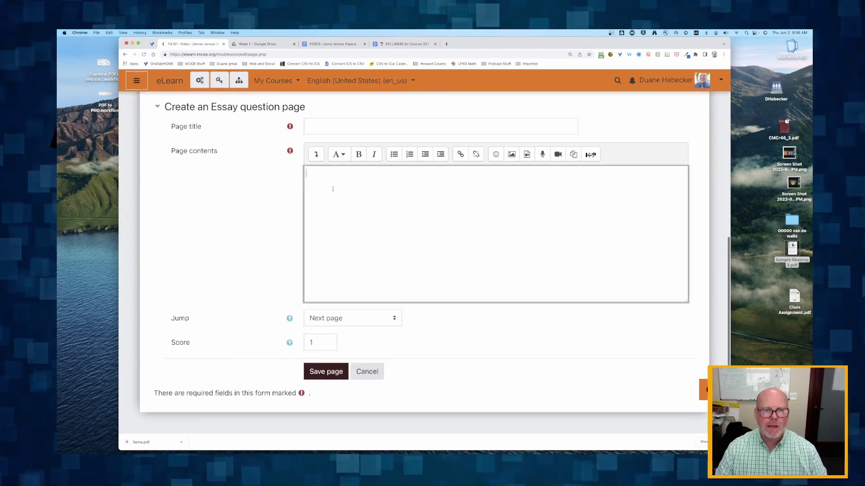
{"action": "key", "text": "super+v"}
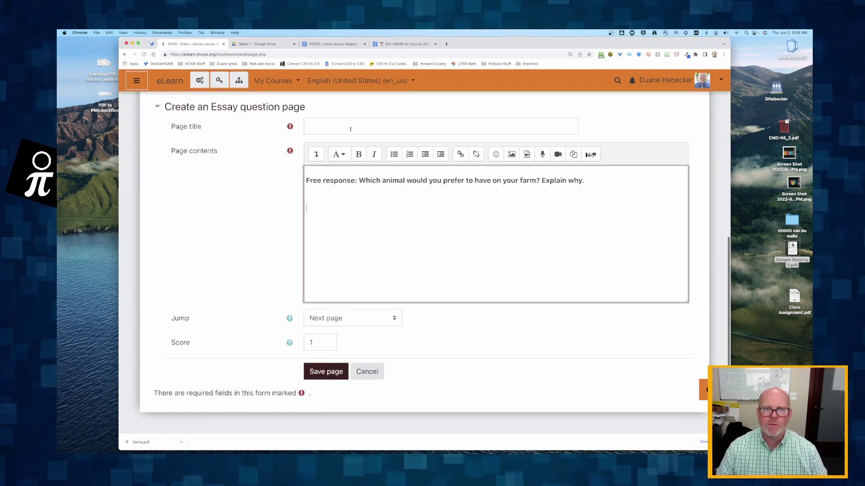
{"action": "left_click", "coordinate": [350, 128]}
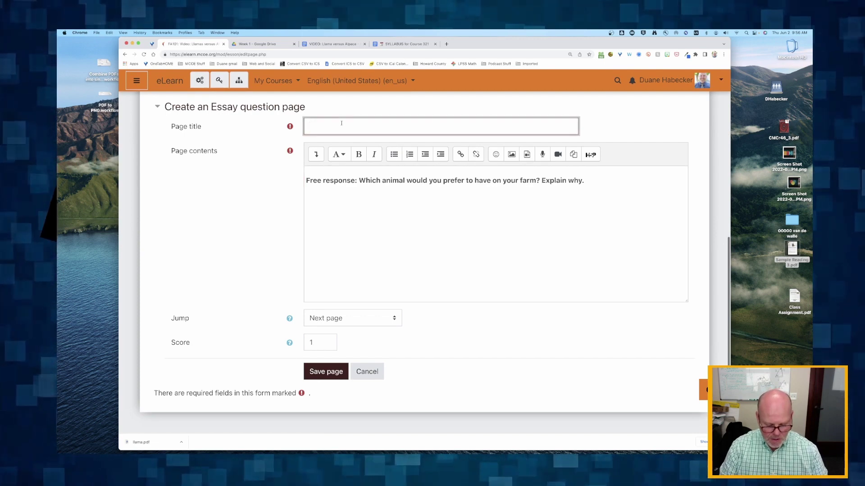
{"action": "type", "text": "Free response"}
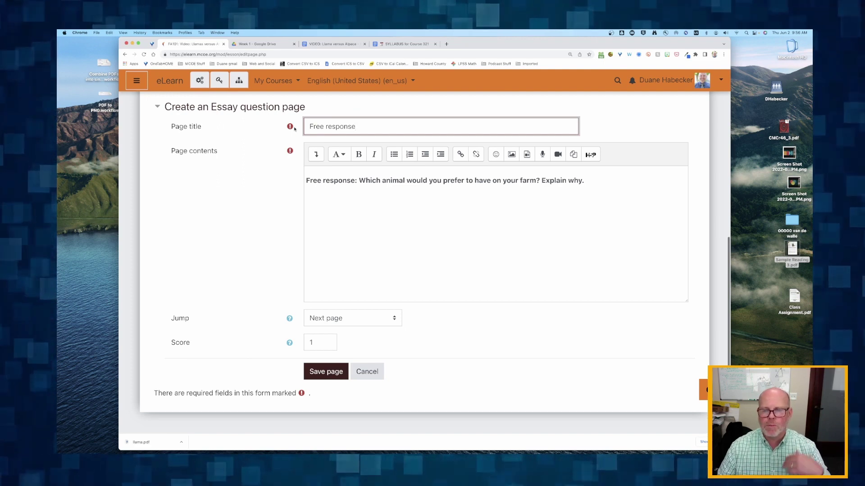
{"action": "left_click", "coordinate": [324, 216]}
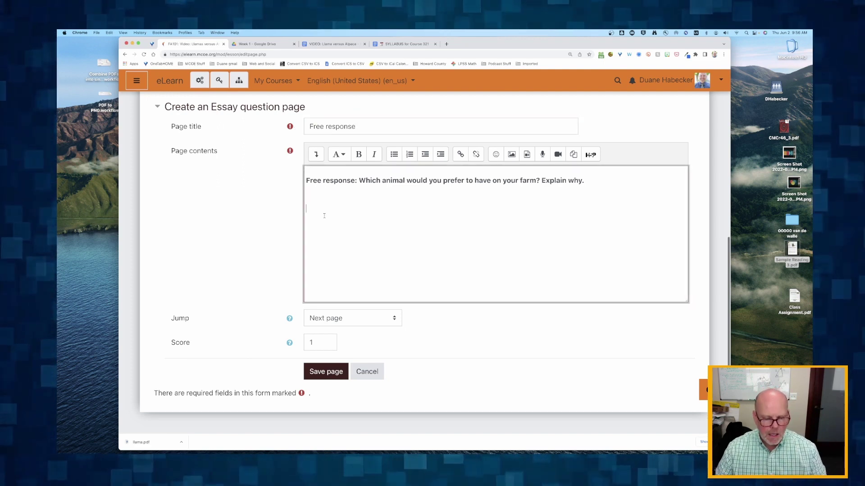
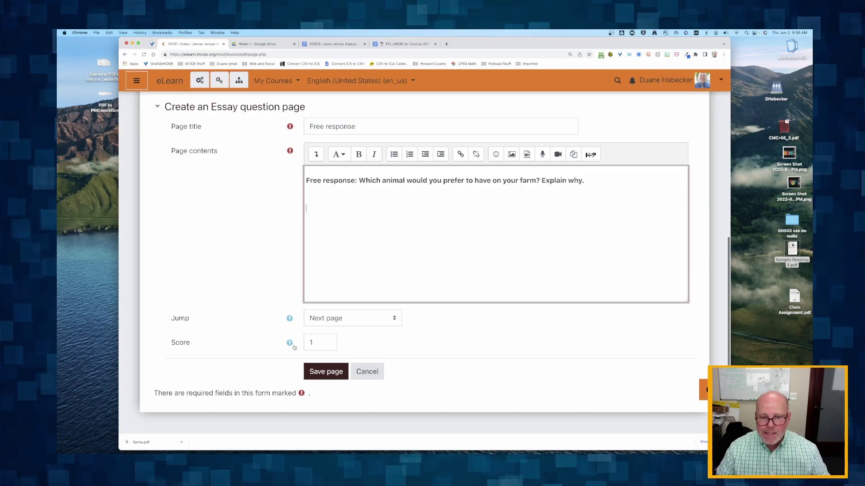
Save the Free response essay page and preview the lesson at its True/False question.
{"action": "left_click", "coordinate": [305, 372]}
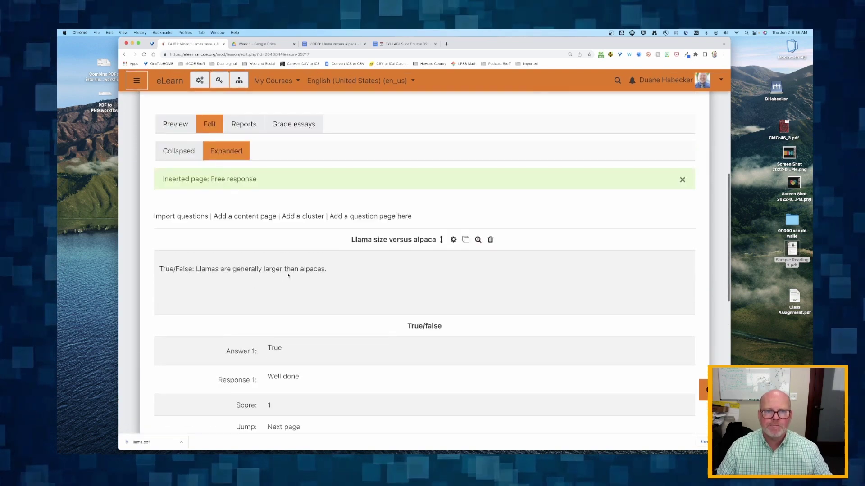
{"action": "scroll", "coordinate": [288, 275], "scroll_direction": "down", "scroll_amount": 2}
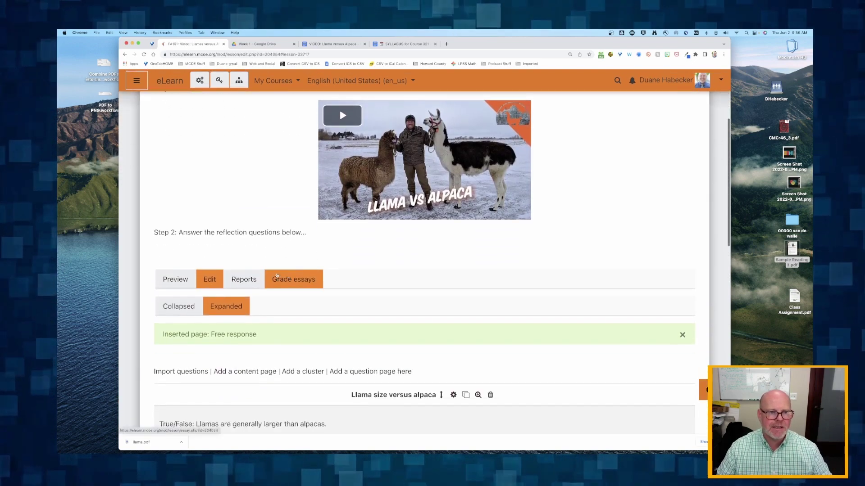
{"action": "left_click", "coordinate": [178, 280]}
{"action": "scroll", "coordinate": [180, 281], "scroll_direction": "down", "scroll_amount": 5}
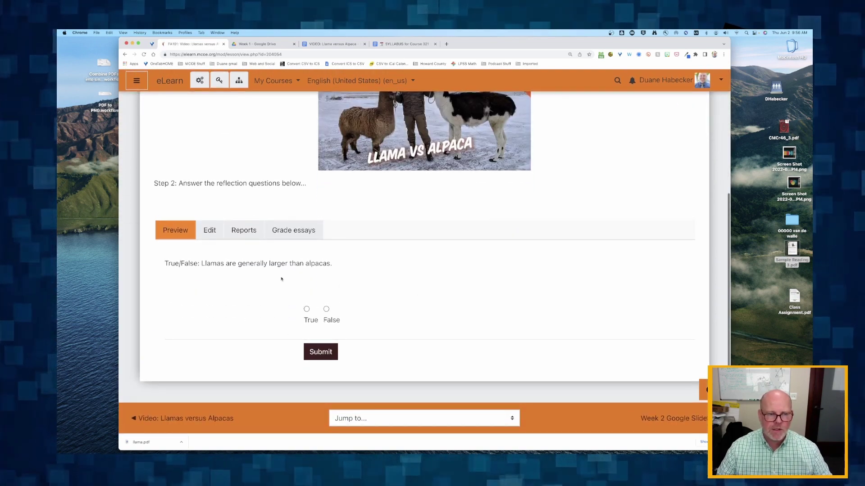
In the preview, answer True to the llama size question, submit, and continue.
{"action": "left_click", "coordinate": [307, 310]}
{"action": "left_click", "coordinate": [314, 349]}
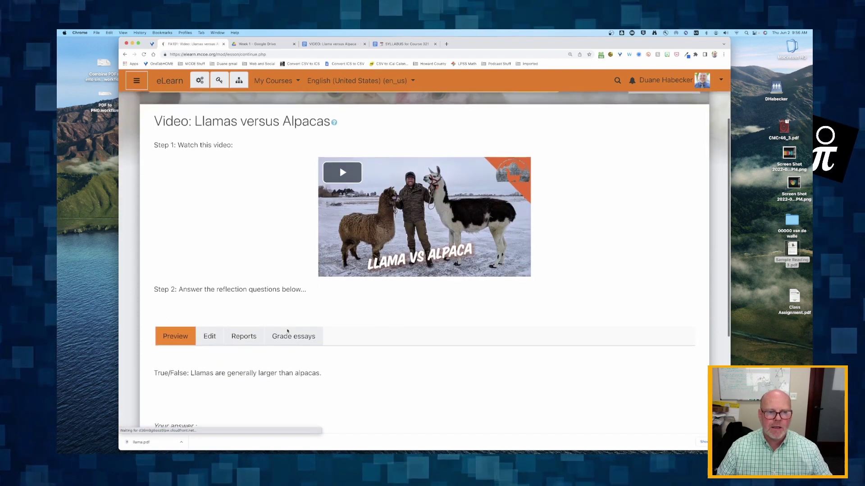
{"action": "scroll", "coordinate": [287, 332], "scroll_direction": "down", "scroll_amount": 3}
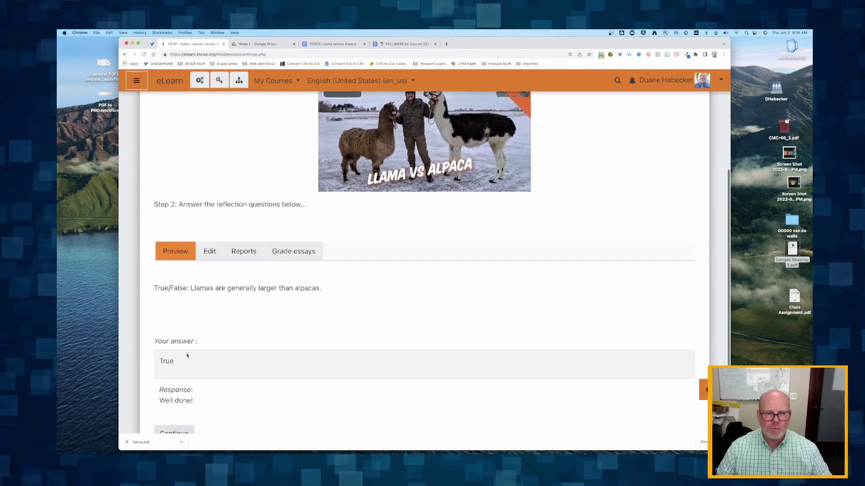
{"action": "scroll", "coordinate": [213, 339], "scroll_direction": "down", "scroll_amount": 3}
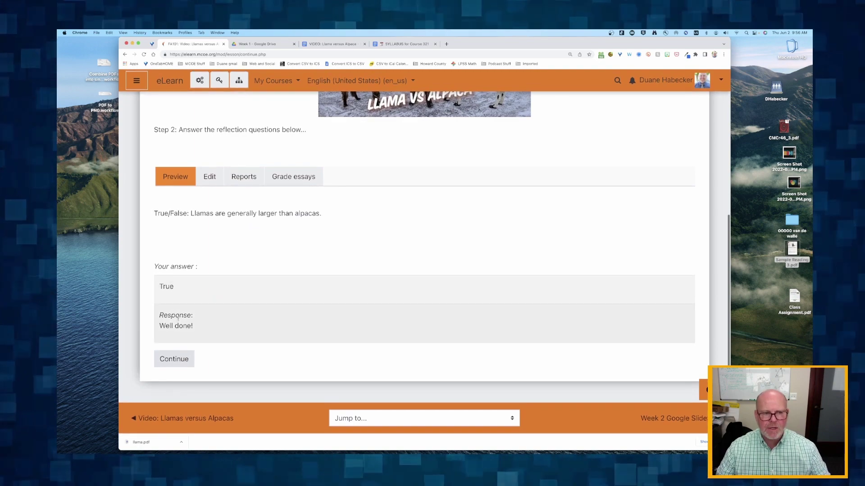
{"action": "left_click", "coordinate": [177, 362]}
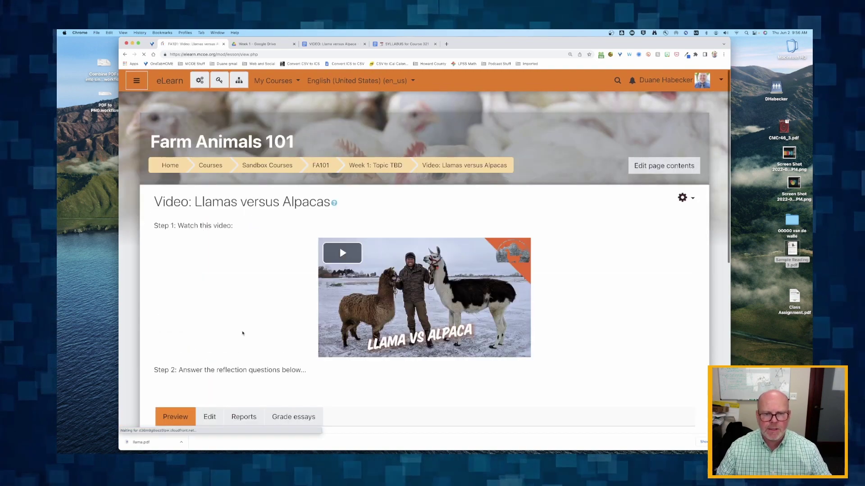
Submit a placeholder free-response answer, then return from the lesson end to Farm Animals 101.
{"action": "scroll", "coordinate": [241, 332], "scroll_direction": "down", "scroll_amount": 10}
{"action": "scroll", "coordinate": [453, 247], "scroll_direction": "up", "scroll_amount": 1}
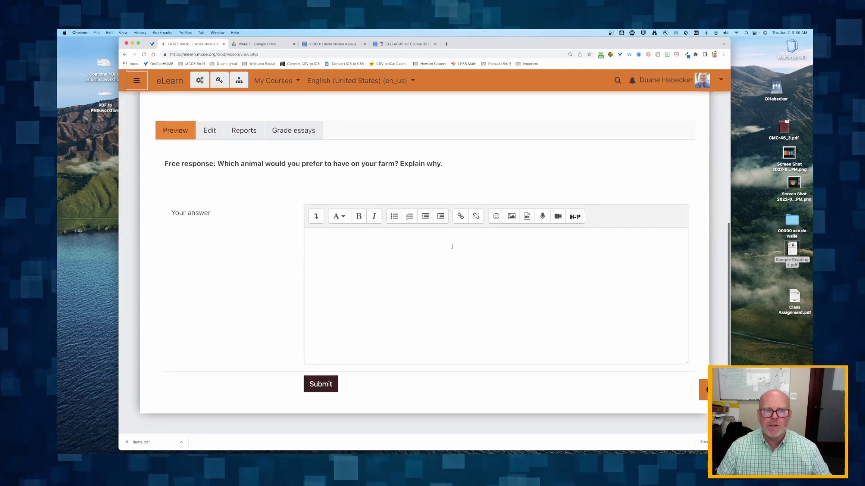
{"action": "left_click", "coordinate": [417, 251]}
{"action": "type", "text": "lkjhsad flkjasdh foiuasdhbnlkmasd fpiuasdh l;"}
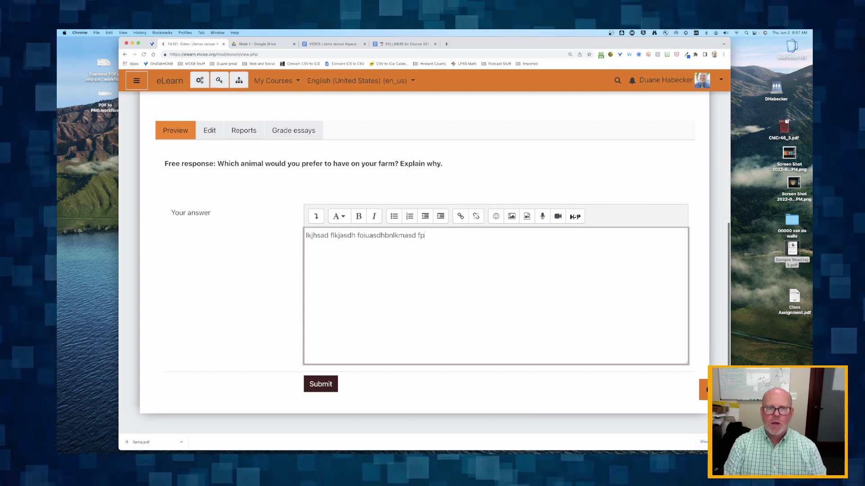
{"action": "left_click", "coordinate": [322, 385]}
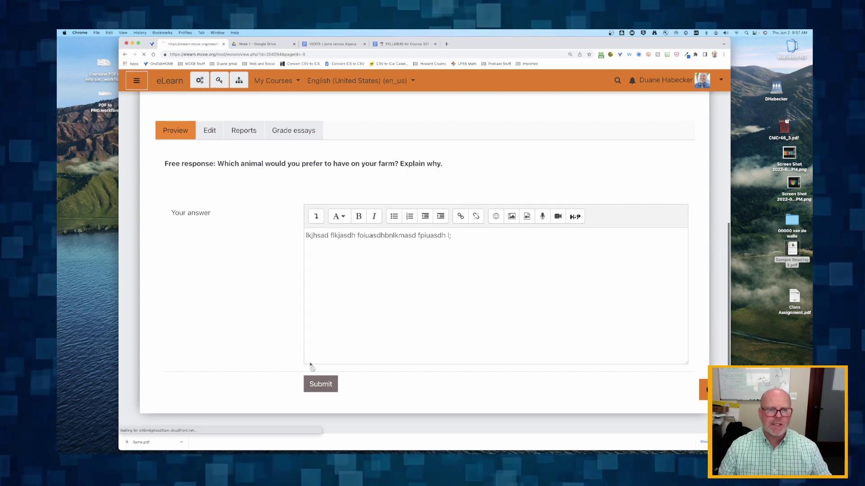
{"action": "scroll", "coordinate": [246, 294], "scroll_direction": "down", "scroll_amount": 3}
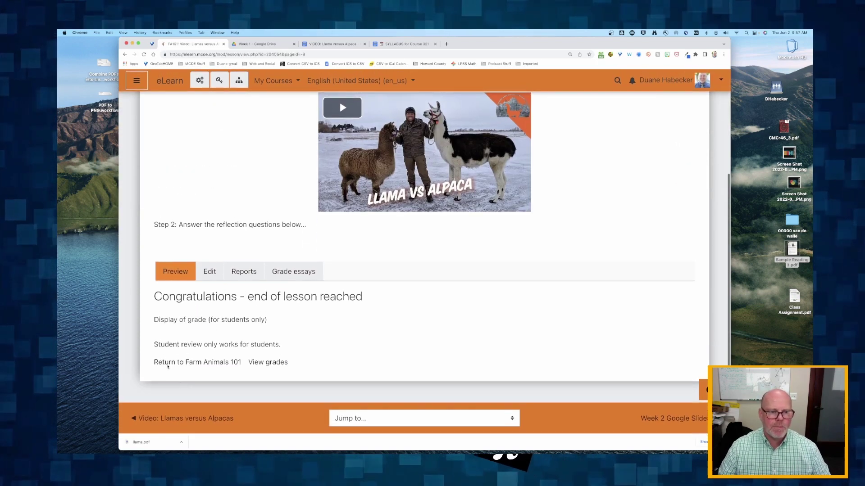
{"action": "left_click_drag", "start_coordinate": [162, 344], "coordinate": [295, 348]}
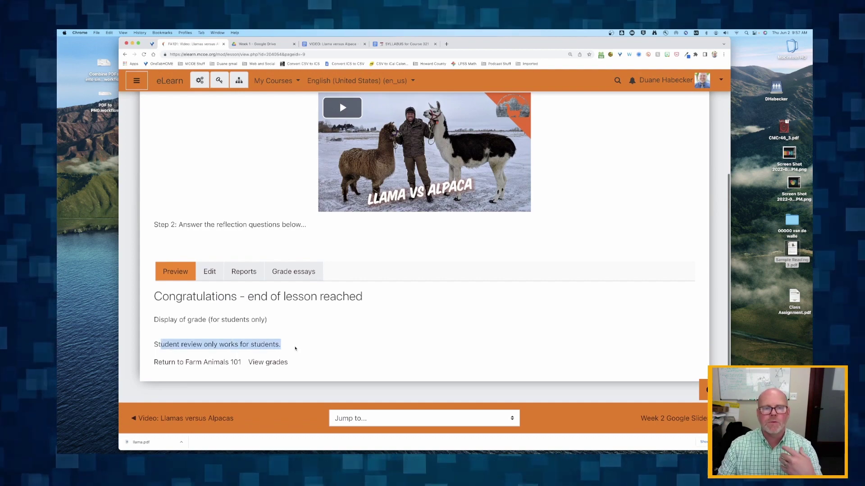
{"action": "left_click", "coordinate": [197, 362]}
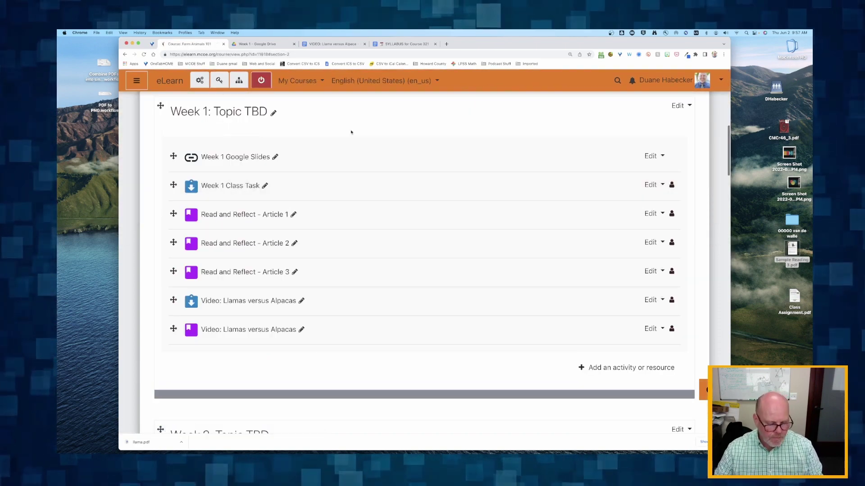
As the student, open Video: Llamas versus Alpacas, answer True, and continue to the essay question.
{"action": "key", "text": "super+Tab"}
{"action": "scroll", "coordinate": [354, 191], "scroll_direction": "up", "scroll_amount": 6}
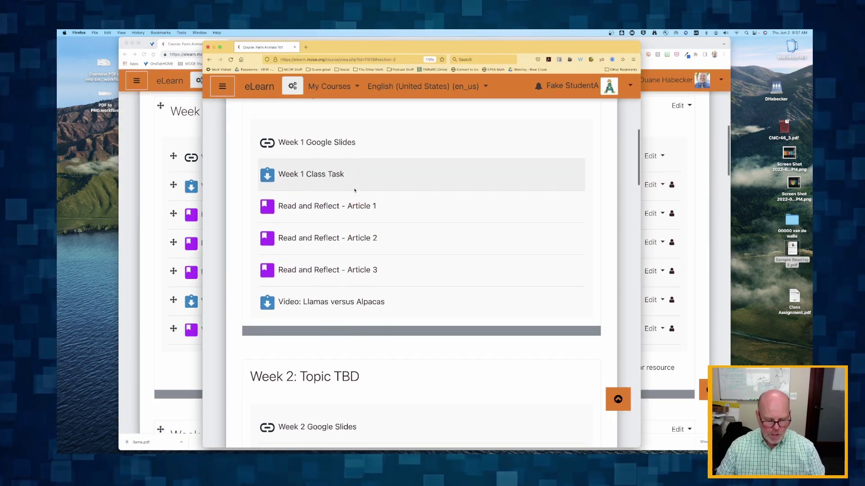
{"action": "scroll", "coordinate": [354, 190], "scroll_direction": "down", "scroll_amount": 7}
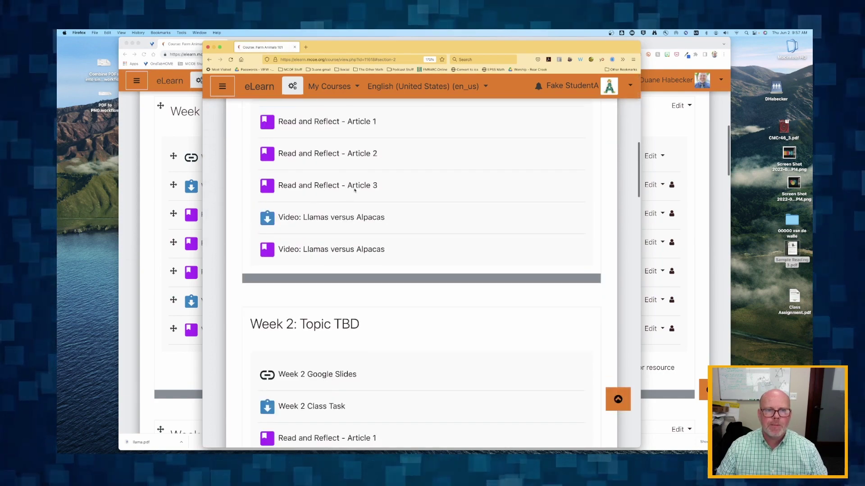
{"action": "left_click", "coordinate": [318, 250]}
{"action": "scroll", "coordinate": [315, 261], "scroll_direction": "down", "scroll_amount": 5}
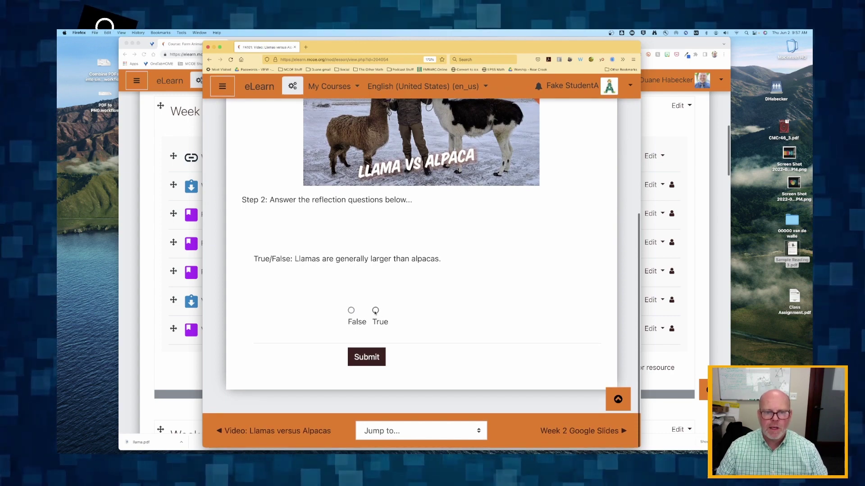
{"action": "left_click", "coordinate": [370, 356]}
{"action": "scroll", "coordinate": [369, 315], "scroll_direction": "down", "scroll_amount": 5}
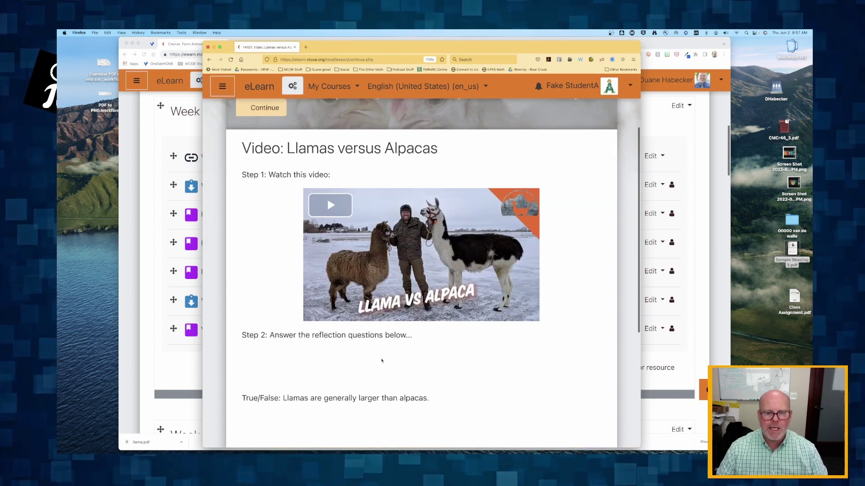
{"action": "left_click", "coordinate": [259, 364]}
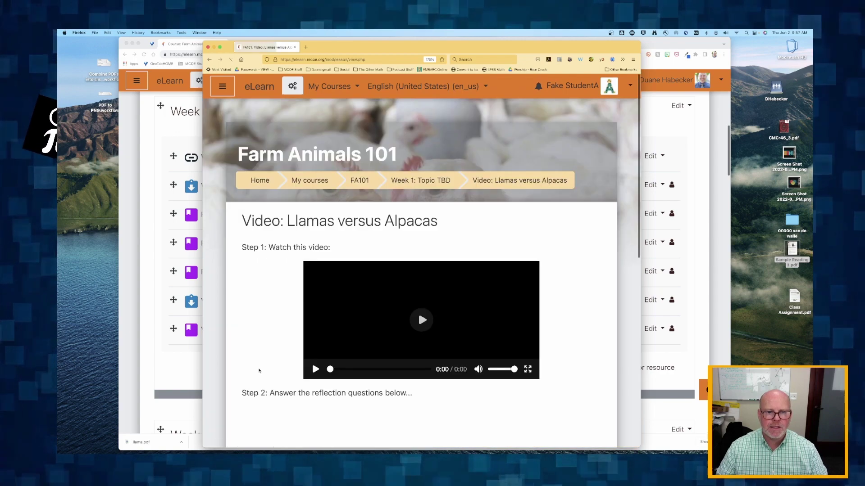
{"action": "scroll", "coordinate": [259, 363], "scroll_direction": "down", "scroll_amount": 3}
{"action": "scroll", "coordinate": [259, 364], "scroll_direction": "down", "scroll_amount": 3}
Type a placeholder essay response and submit it, ending with a current grade of 2.5/5.
{"action": "left_click", "coordinate": [419, 349]}
{"action": "type", "text": "lkj"}
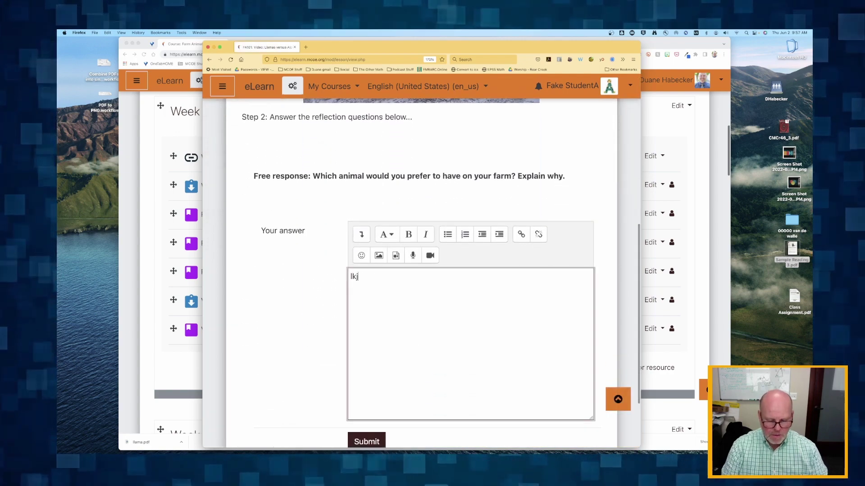
{"action": "type", "text": "ha sdflkjahd foijadbffliau shdbflkjba sdlvjkahsdf lijakbsd flija bs"}
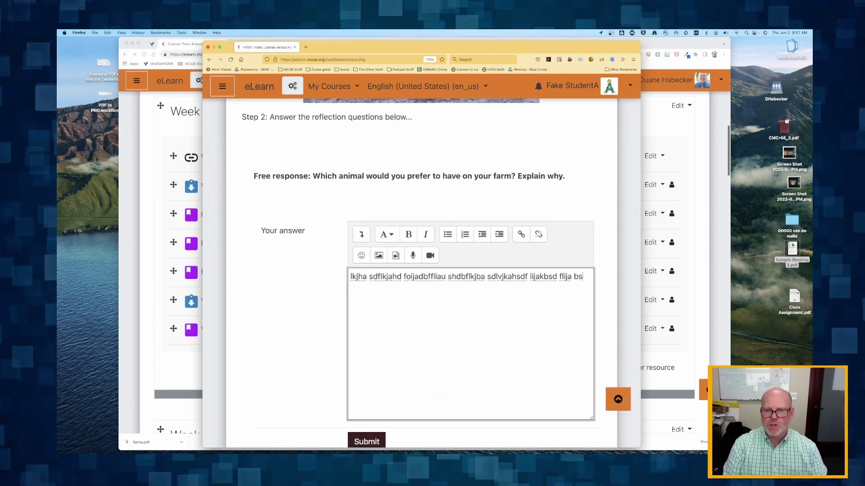
{"action": "type", "text": "dflkjasdb flkasjd bfhhlaisdf jhbalsdkjb lkcjhpsdi;jkbas,mb as"}
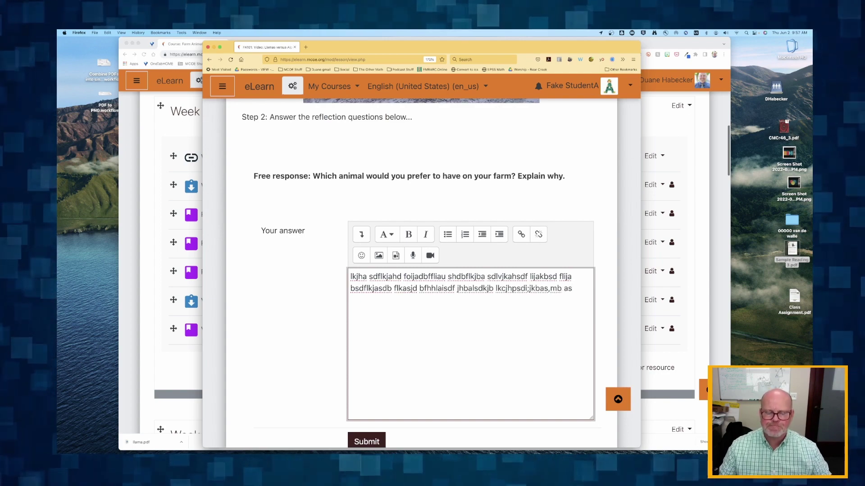
{"action": "scroll", "coordinate": [367, 360], "scroll_direction": "down", "scroll_amount": 3}
{"action": "left_click", "coordinate": [366, 359]}
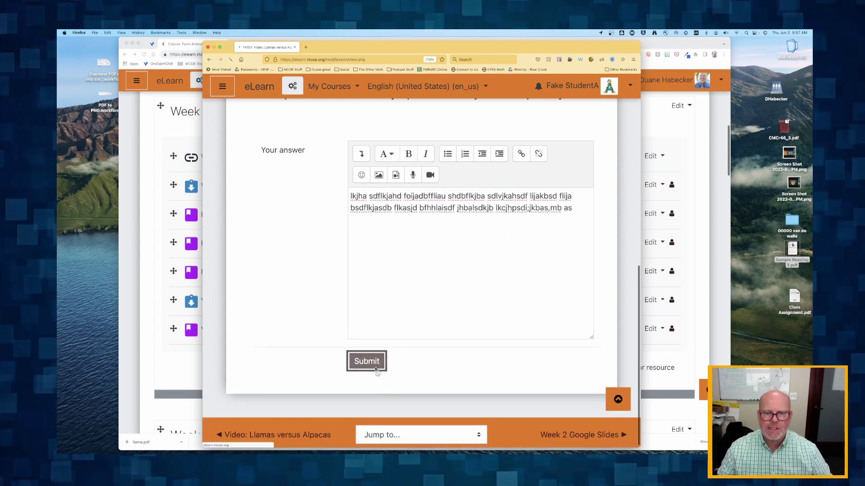
{"action": "scroll", "coordinate": [251, 354], "scroll_direction": "down", "scroll_amount": 5}
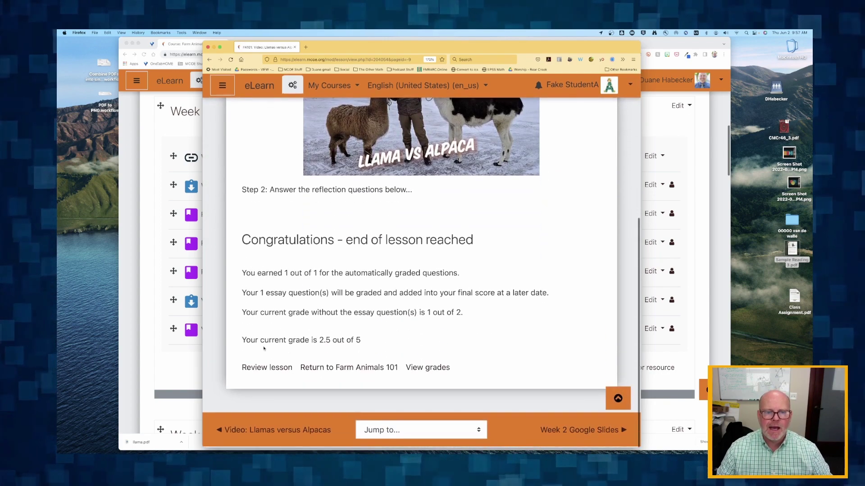
Highlight the grade lines (1 out of 2 without essay, 2.5 out of 5), then return to Farm Animals 101.
{"action": "left_click_drag", "start_coordinate": [250, 340], "coordinate": [377, 337]}
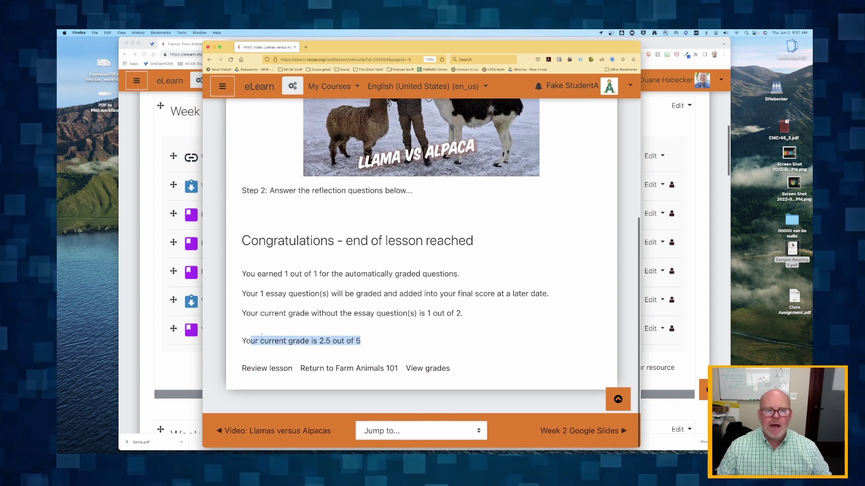
{"action": "left_click_drag", "start_coordinate": [246, 274], "coordinate": [390, 357]}
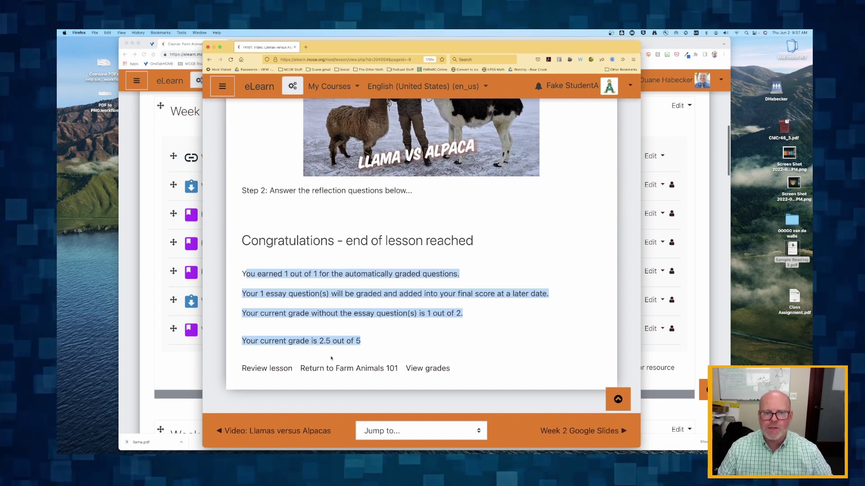
{"action": "left_click", "coordinate": [293, 314]}
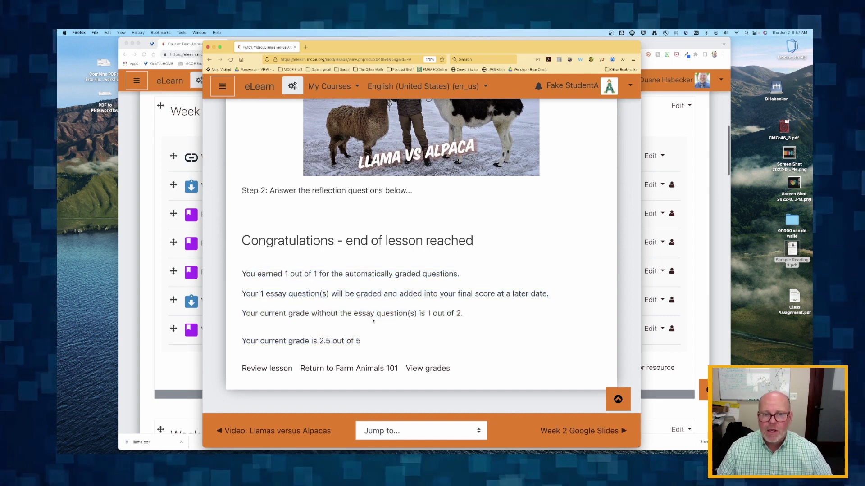
{"action": "left_click_drag", "start_coordinate": [398, 314], "coordinate": [471, 312]}
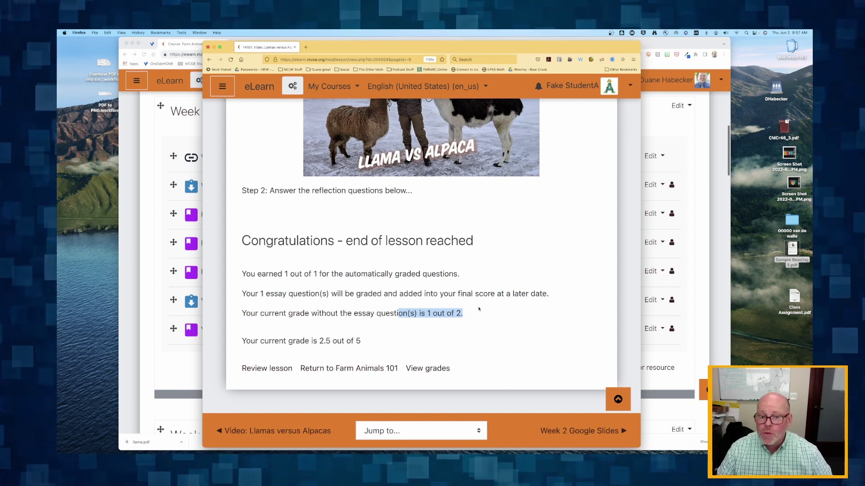
{"action": "left_click_drag", "start_coordinate": [316, 341], "coordinate": [370, 341]}
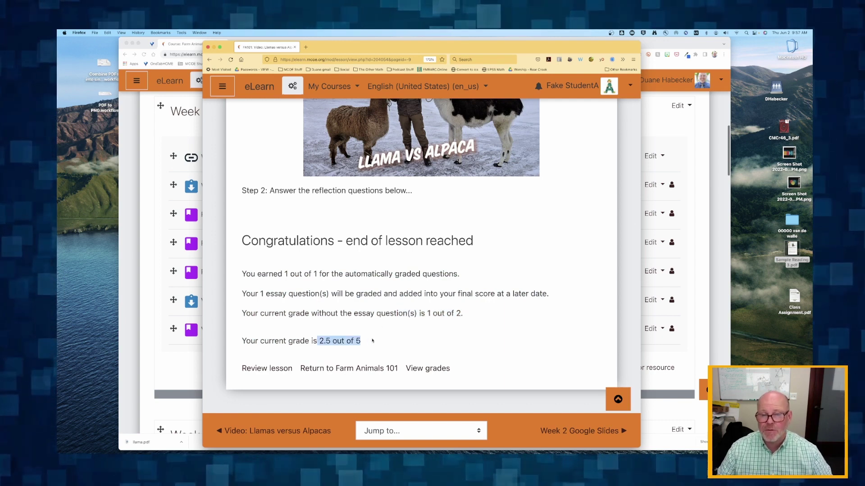
{"action": "left_click", "coordinate": [302, 351]}
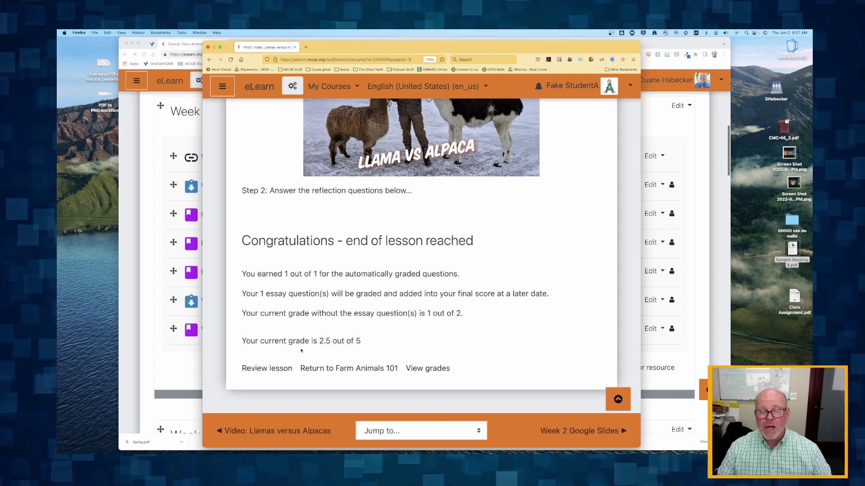
{"action": "scroll", "coordinate": [343, 245], "scroll_direction": "up", "scroll_amount": 10}
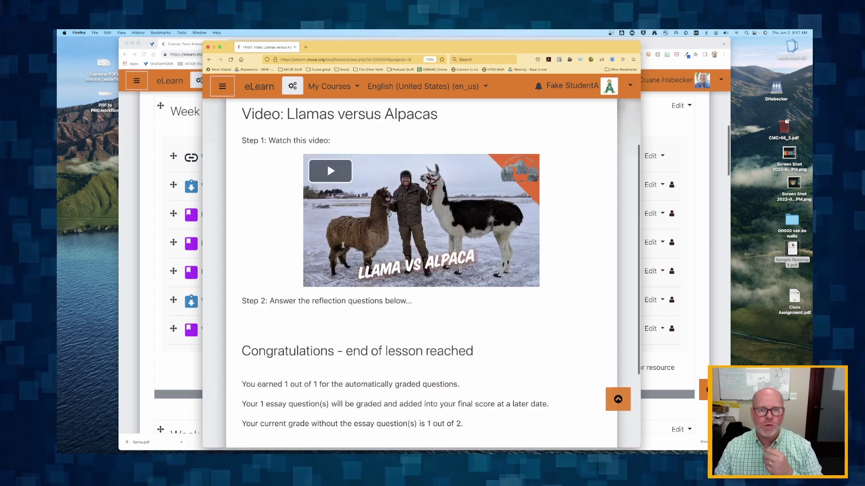
{"action": "left_click", "coordinate": [421, 179]}
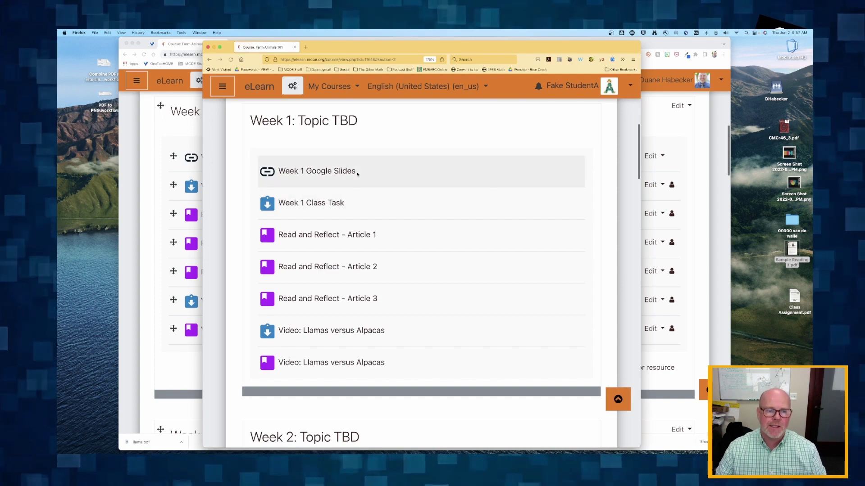
As the teacher, open the Grade essays list for the Video: Llamas versus Alpacas lesson.
{"action": "key", "text": "super+Tab"}
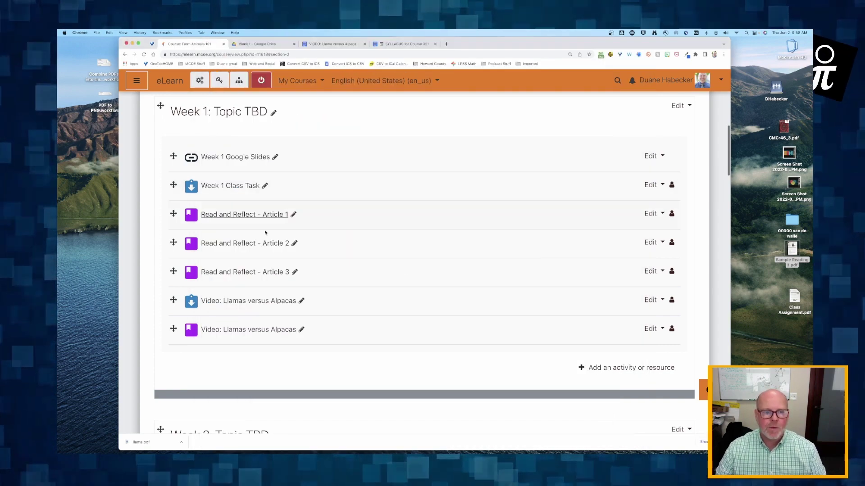
{"action": "left_click", "coordinate": [239, 331]}
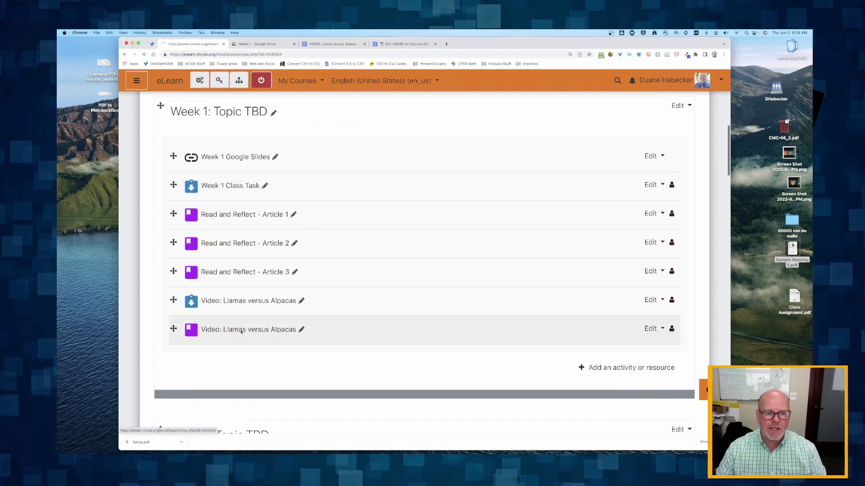
{"action": "scroll", "coordinate": [288, 297], "scroll_direction": "down", "scroll_amount": 3}
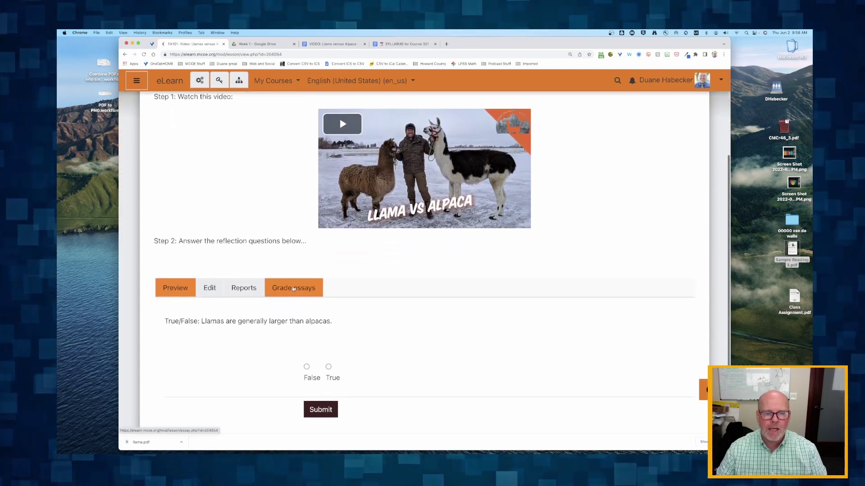
{"action": "left_click", "coordinate": [297, 287]}
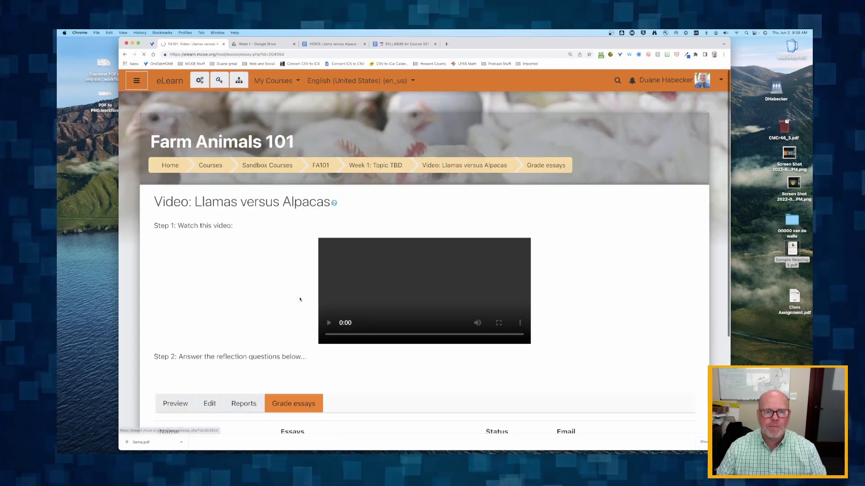
{"action": "scroll", "coordinate": [416, 313], "scroll_direction": "down", "scroll_amount": 3}
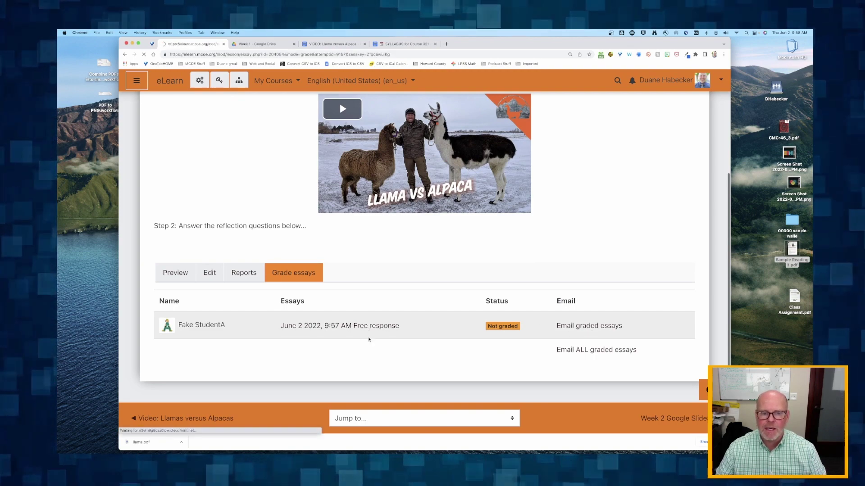
Open the student's essay and enter 'Teacher feedback here.' twice as the comment.
{"action": "left_click", "coordinate": [368, 327]}
{"action": "scroll", "coordinate": [370, 334], "scroll_direction": "down", "scroll_amount": 3}
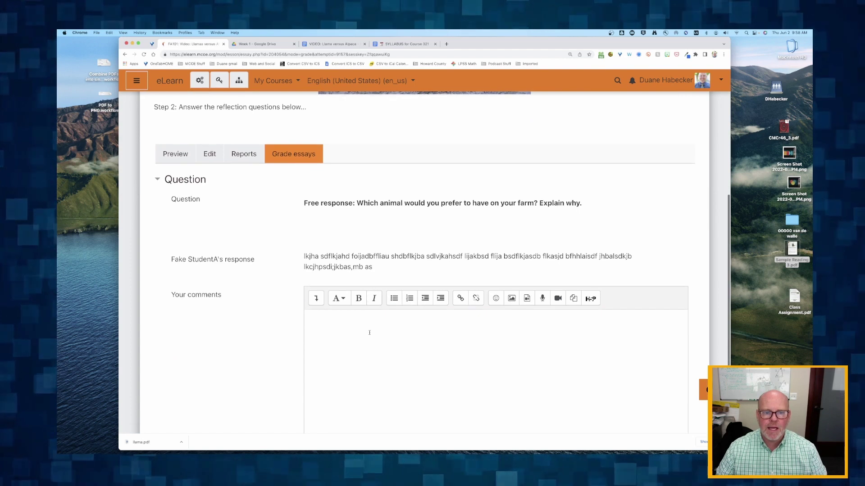
{"action": "left_click_drag", "start_coordinate": [311, 238], "coordinate": [396, 251]}
{"action": "left_click", "coordinate": [332, 303]}
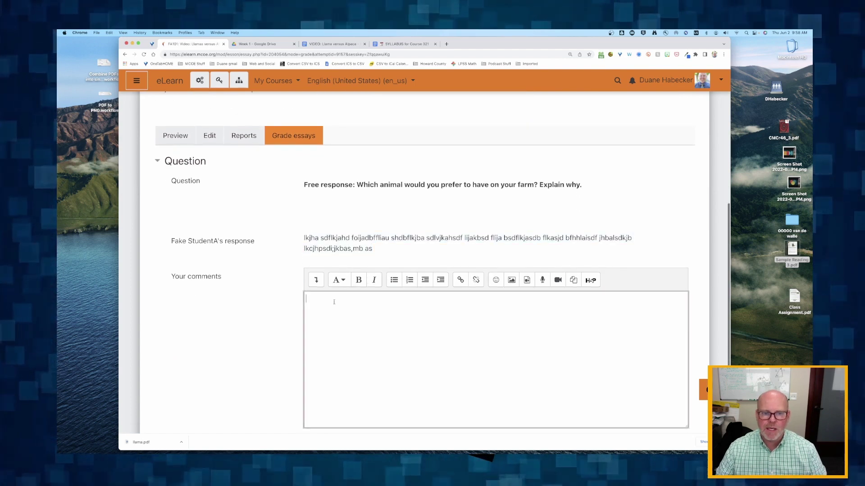
{"action": "type", "text": "Tea"}
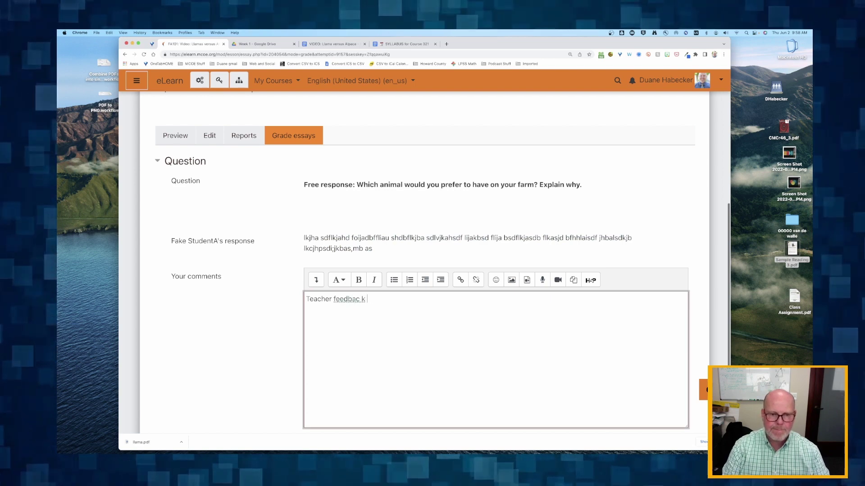
{"action": "type", "text": "cher feedback "}
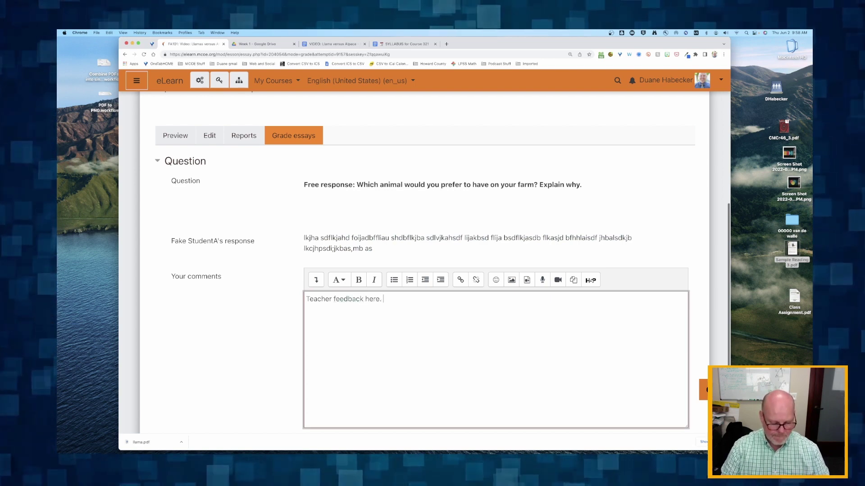
{"action": "type", "text": "here."}
{"action": "key", "text": "ctrl+a"}
{"action": "key", "text": "ctrl+c"}
{"action": "key", "text": "ctrl+v"}
{"action": "key", "text": "ctrl+v"}
{"action": "key", "text": "ctrl+v"}
{"action": "key", "text": "ctrl+v"}
{"action": "key", "text": "ctrl+v"}
{"action": "key", "text": "ctrl+v"}
Set the essay score to 1 and save the changes.
{"action": "scroll", "coordinate": [424, 270], "scroll_direction": "down", "scroll_amount": 3}
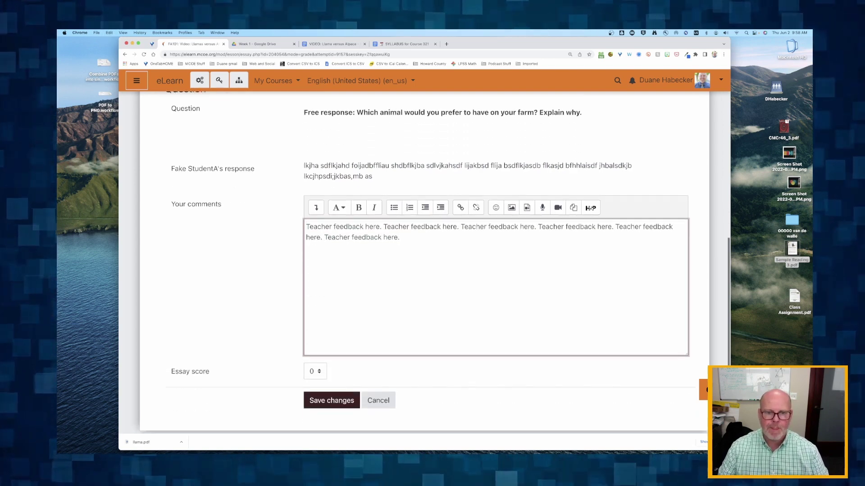
{"action": "left_click", "coordinate": [310, 326]}
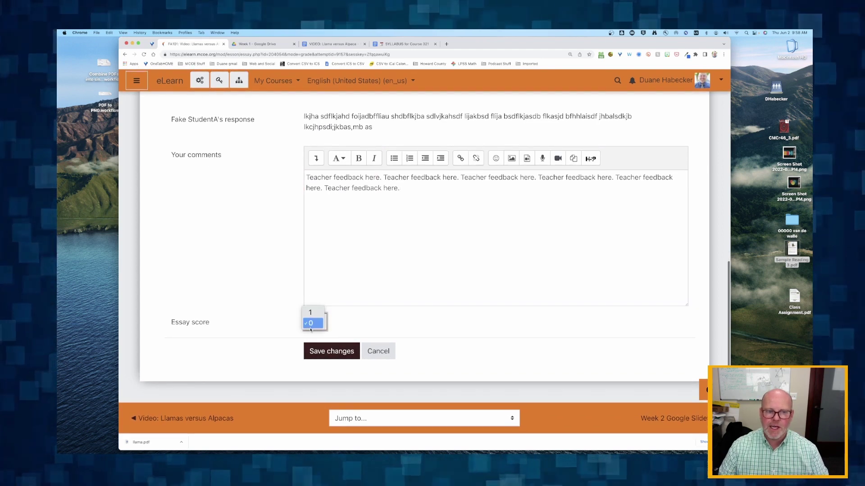
{"action": "left_click", "coordinate": [310, 313]}
{"action": "left_click", "coordinate": [331, 355]}
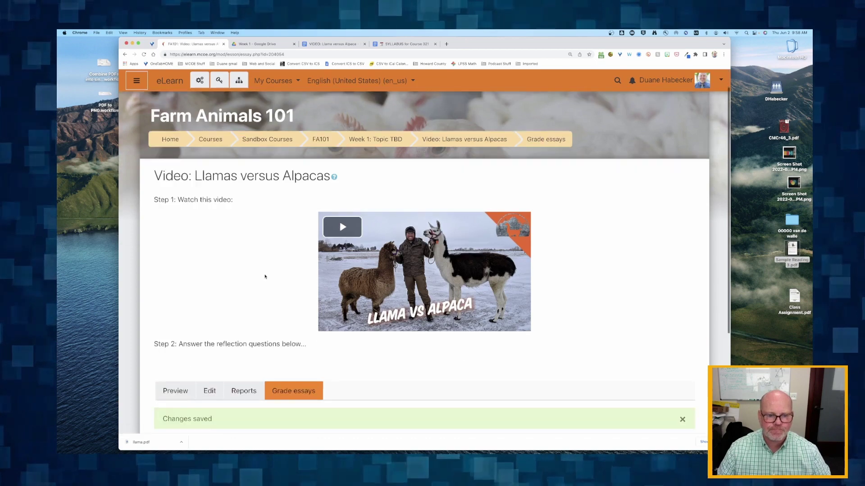
Email the graded essay to the student, then switch to the student's browser window.
{"action": "scroll", "coordinate": [265, 276], "scroll_direction": "down", "scroll_amount": 4}
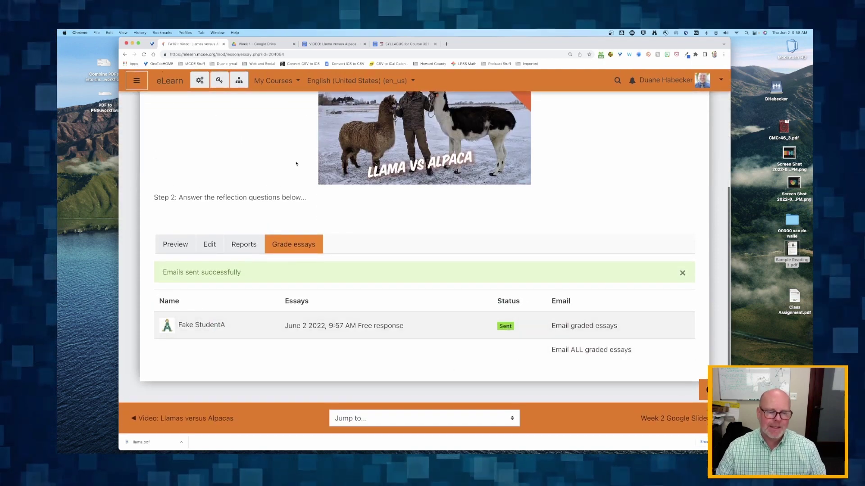
{"action": "key", "text": "super+Tab"}
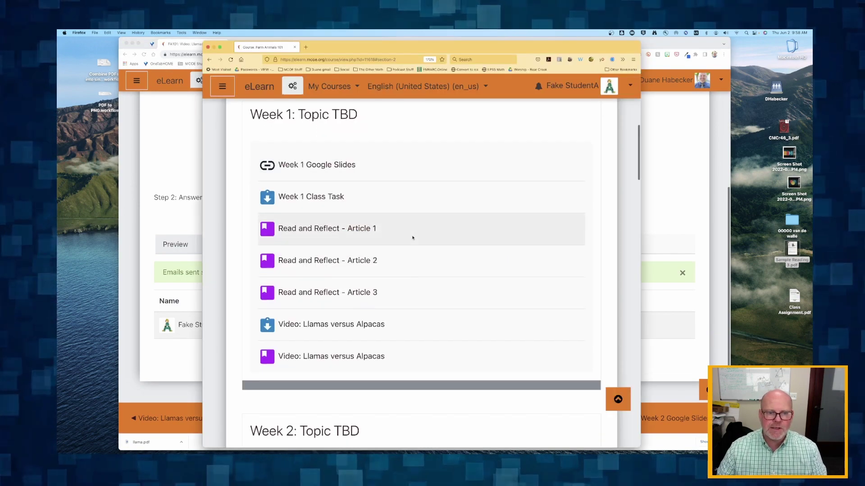
As the student, open My Grades and check Llamas versus Alpacas shows 5 out of 5 with feedback.
{"action": "left_click", "coordinate": [288, 90]}
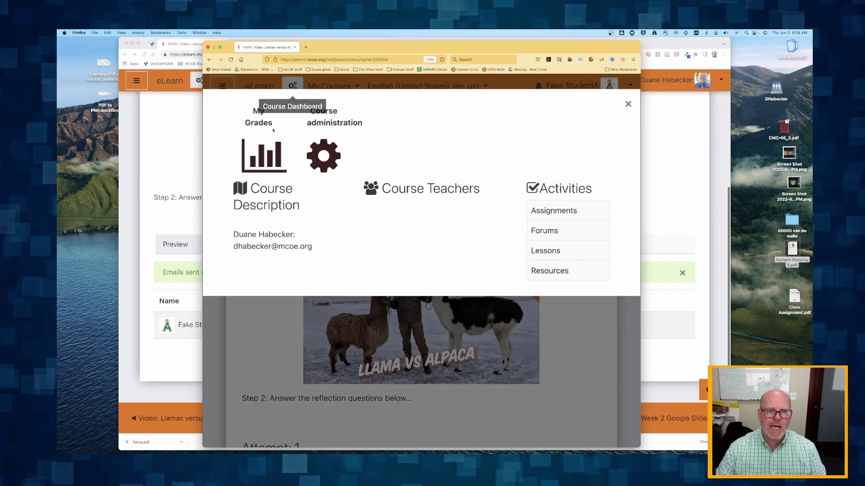
{"action": "left_click", "coordinate": [264, 156]}
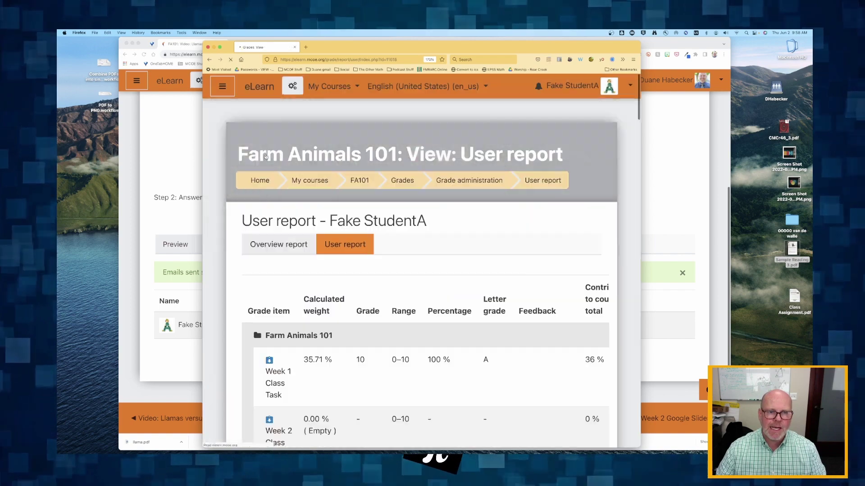
{"action": "scroll", "coordinate": [296, 249], "scroll_direction": "down", "scroll_amount": 5}
{"action": "scroll", "coordinate": [295, 249], "scroll_direction": "down", "scroll_amount": 10}
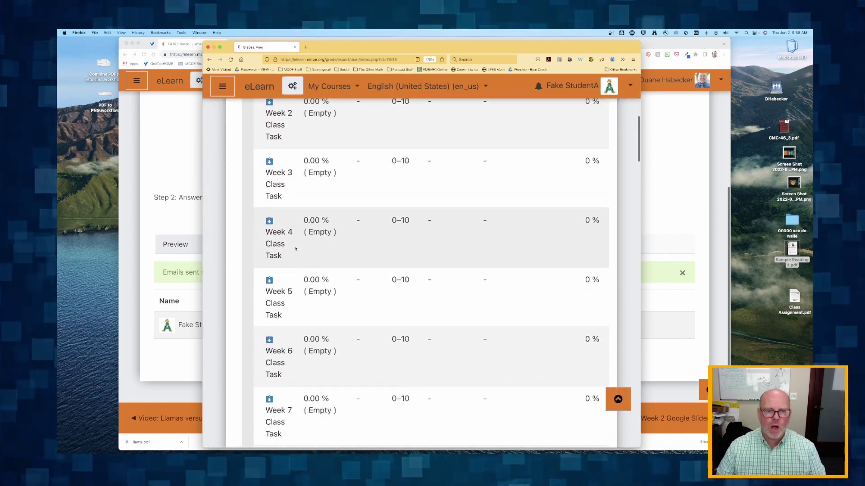
{"action": "scroll", "coordinate": [296, 248], "scroll_direction": "down", "scroll_amount": 10}
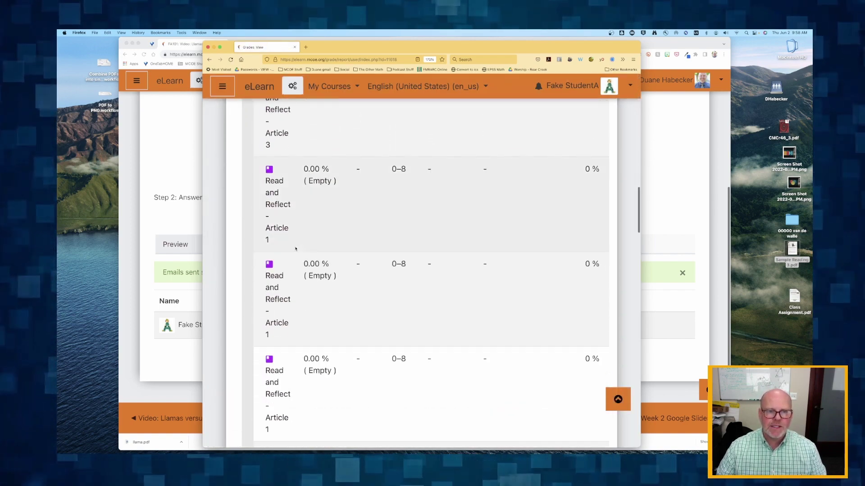
{"action": "scroll", "coordinate": [296, 248], "scroll_direction": "down", "scroll_amount": 10}
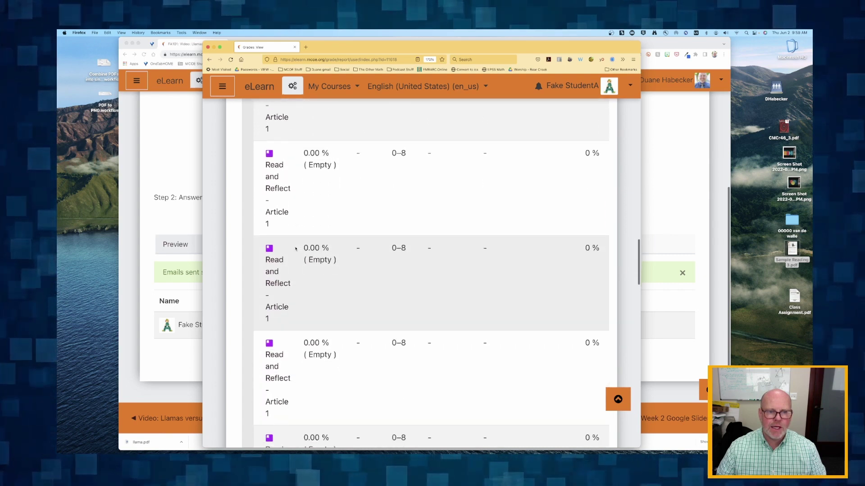
{"action": "scroll", "coordinate": [295, 248], "scroll_direction": "down", "scroll_amount": 10}
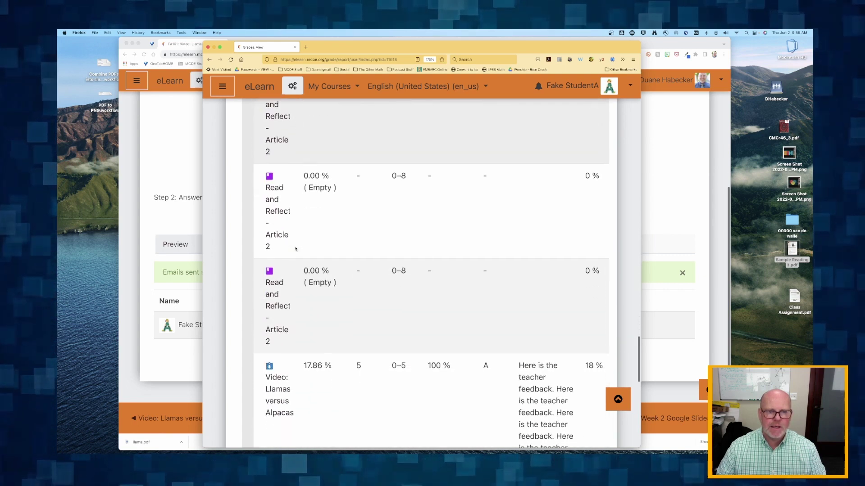
{"action": "scroll", "coordinate": [302, 243], "scroll_direction": "down", "scroll_amount": 2}
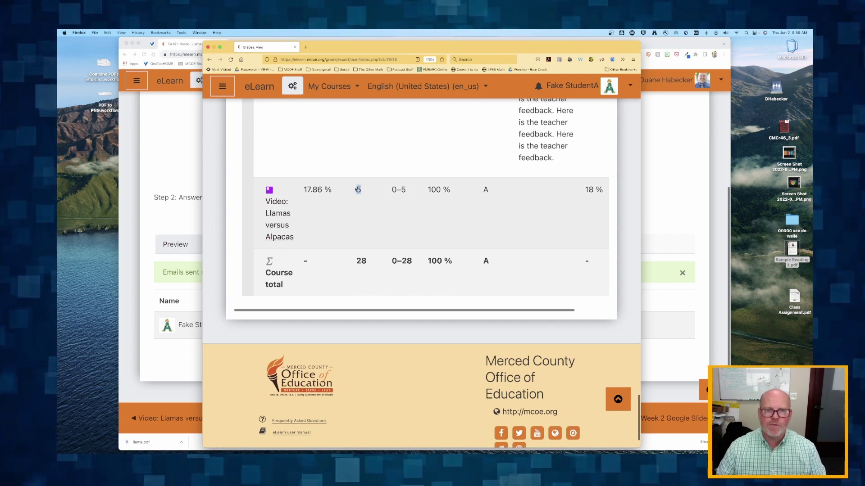
{"action": "scroll", "coordinate": [362, 194], "scroll_direction": "up", "scroll_amount": 10}
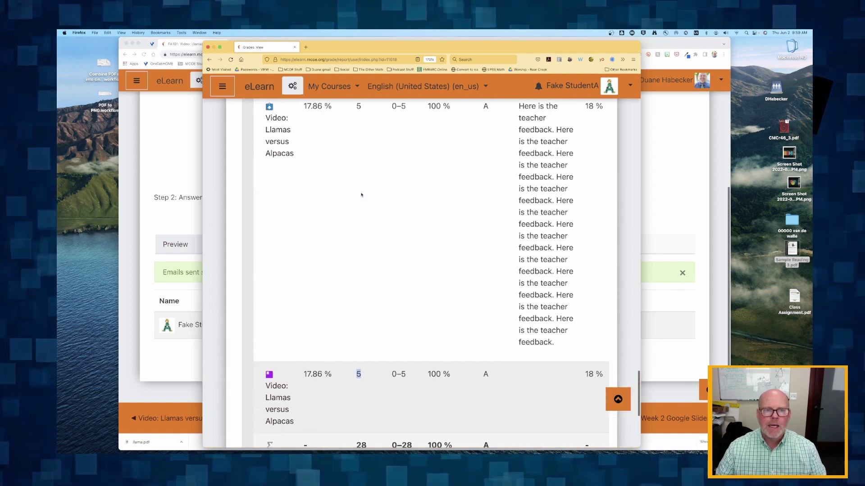
{"action": "scroll", "coordinate": [361, 195], "scroll_direction": "up", "scroll_amount": 8}
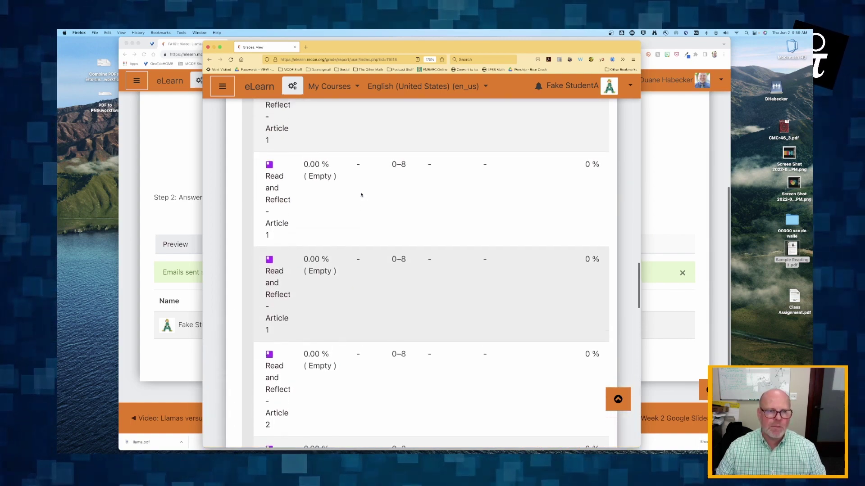
{"action": "scroll", "coordinate": [362, 194], "scroll_direction": "up", "scroll_amount": 5}
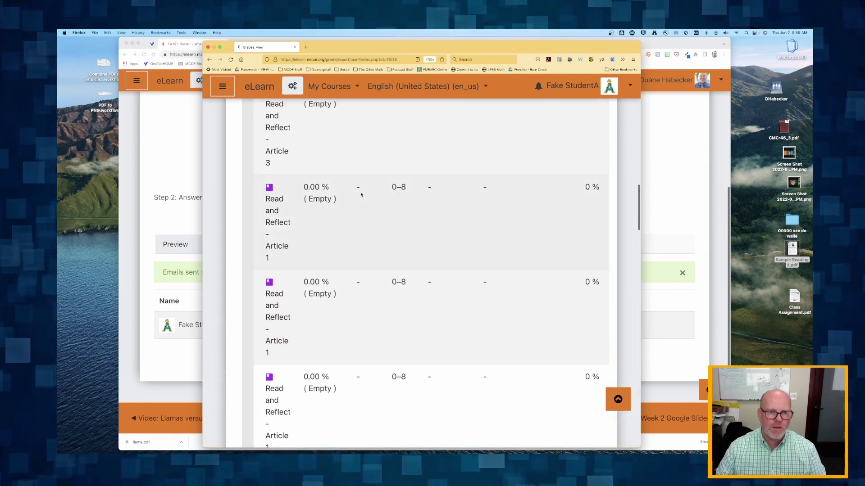
{"action": "scroll", "coordinate": [318, 211], "scroll_direction": "up", "scroll_amount": 8}
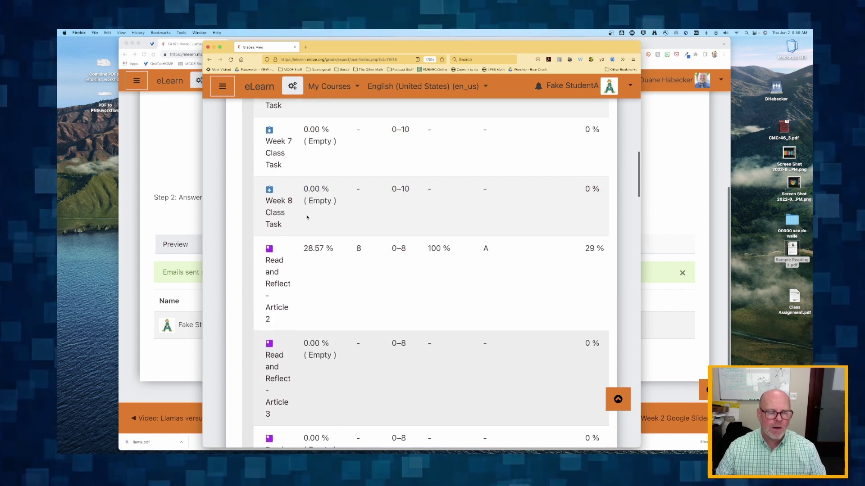
{"action": "scroll", "coordinate": [308, 217], "scroll_direction": "up", "scroll_amount": 8}
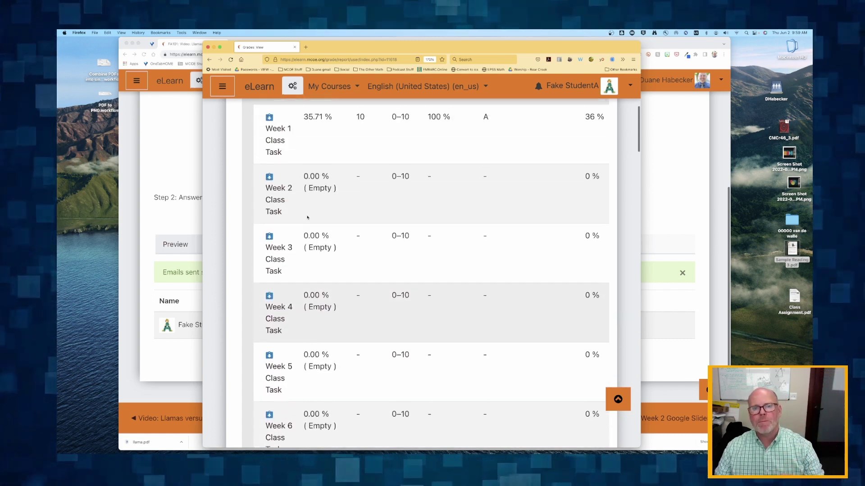
{"action": "scroll", "coordinate": [307, 217], "scroll_direction": "up", "scroll_amount": 2}
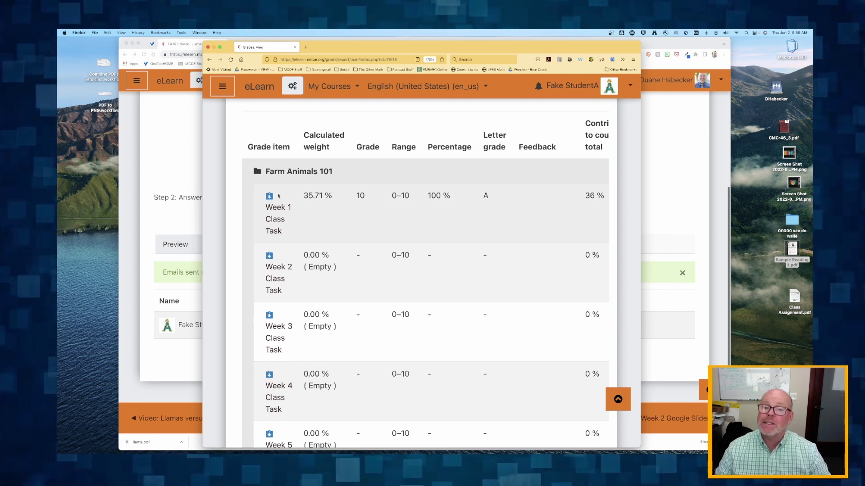
{"action": "scroll", "coordinate": [292, 198], "scroll_direction": "up", "scroll_amount": 5}
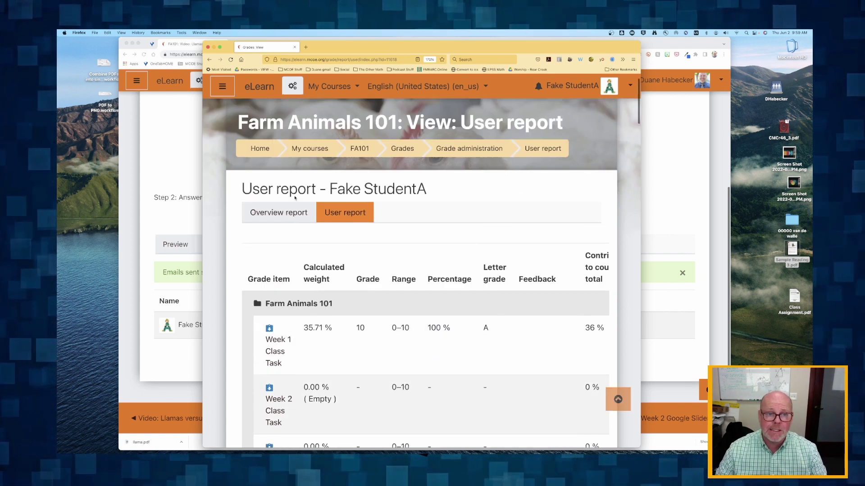
Return the student to FA101, then take the teacher's window back to Week 1.
{"action": "left_click", "coordinate": [360, 181]}
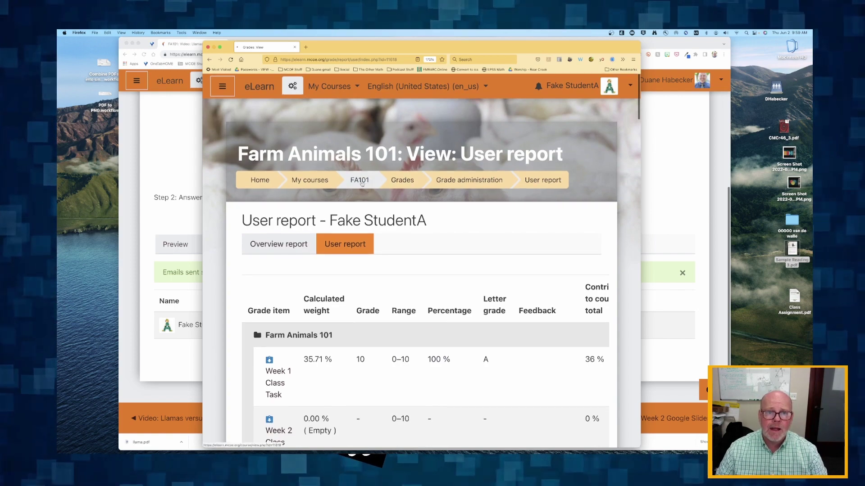
{"action": "key", "text": "super+Tab"}
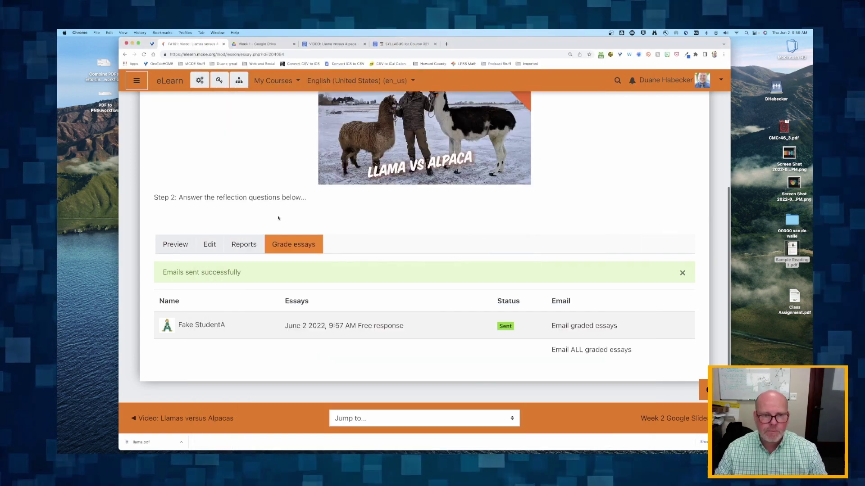
{"action": "scroll", "coordinate": [250, 212], "scroll_direction": "up", "scroll_amount": 4}
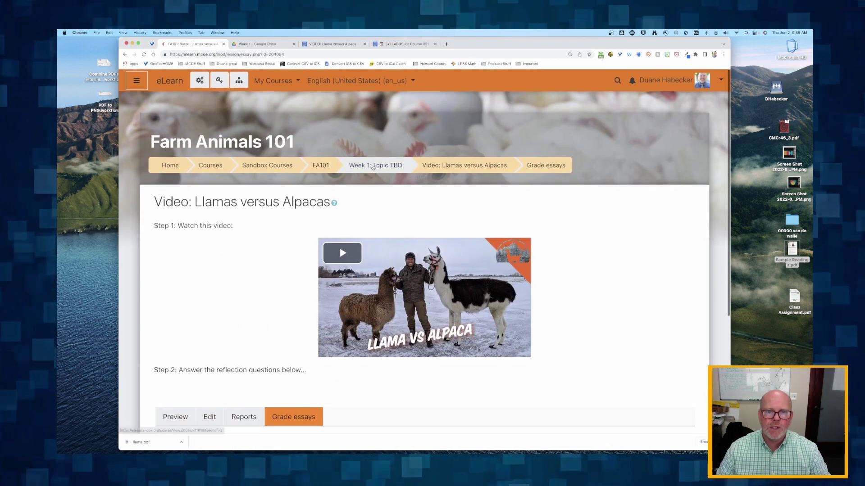
{"action": "left_click", "coordinate": [374, 166]}
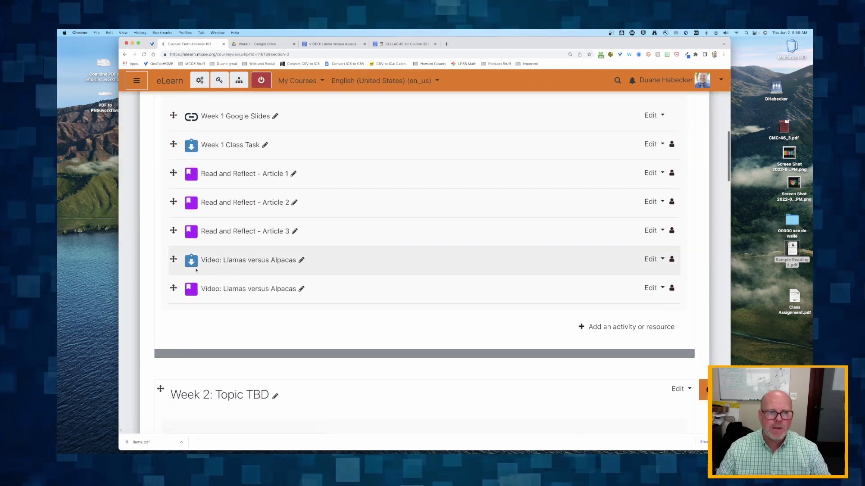